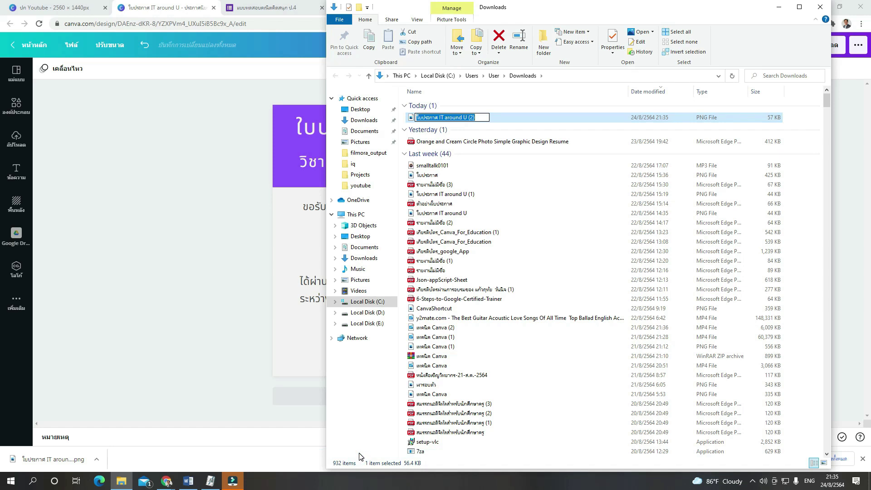
Step: Rename the downloaded certificate image in the Downloads folder as Cer2 and return to the browser
{"action": "type", "text": "Ce"}
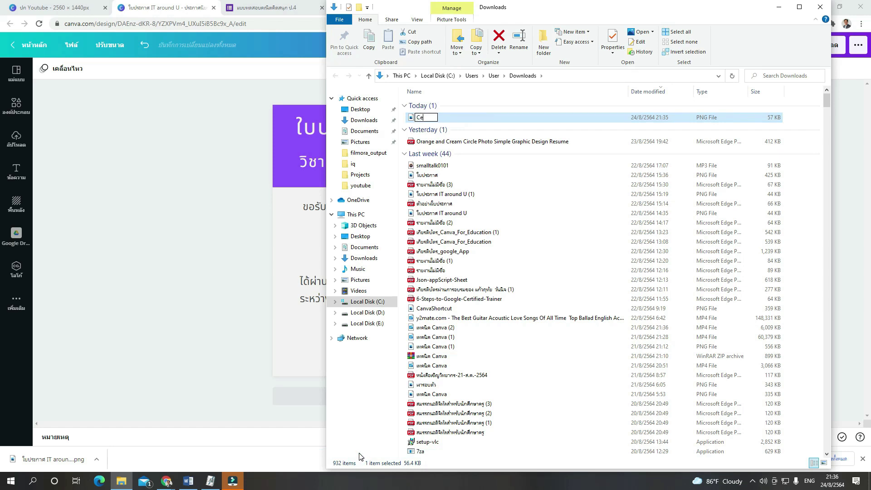
{"action": "type", "text": "r2"}
{"action": "key", "text": "Return"}
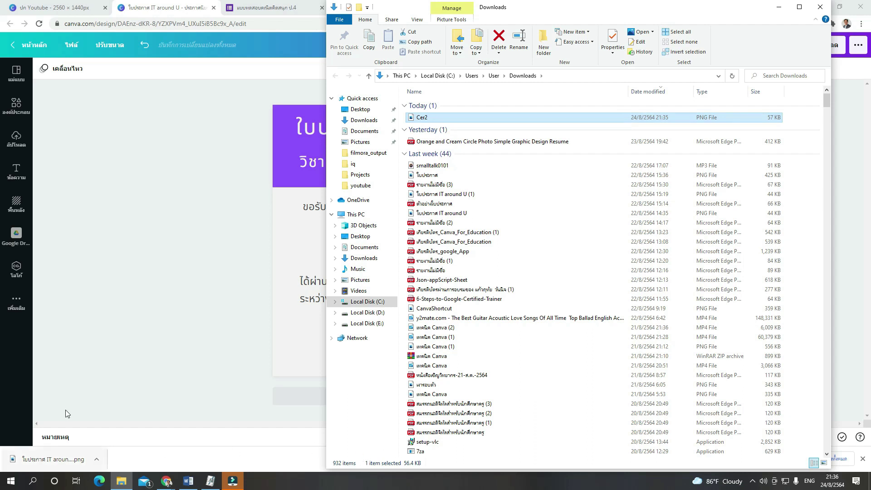
{"action": "left_click", "coordinate": [133, 308]}
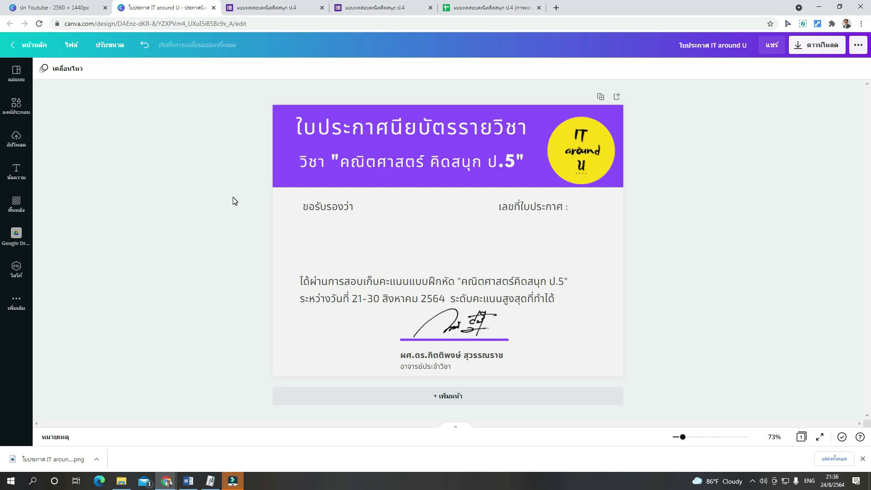
Step: Review the แบบทดสอบคณิตคิดสนุก ป.4 quiz form's fields and questions, and the score page of a submitted response
{"action": "left_click", "coordinate": [293, 8]}
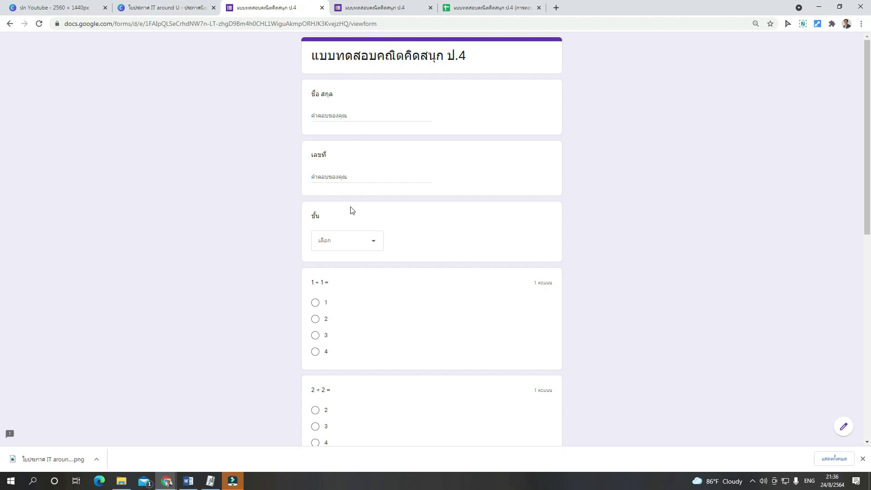
{"action": "scroll", "coordinate": [362, 299], "scroll_direction": "down", "scroll_amount": 3}
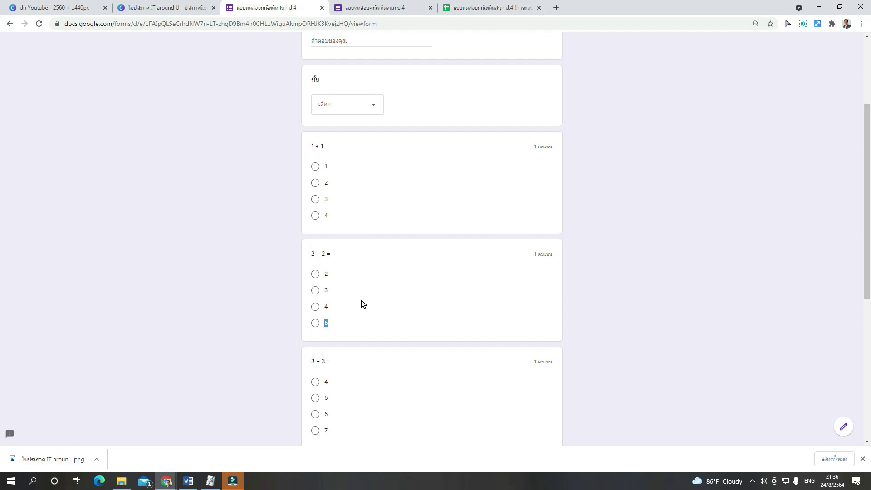
{"action": "scroll", "coordinate": [289, 291], "scroll_direction": "up", "scroll_amount": 3}
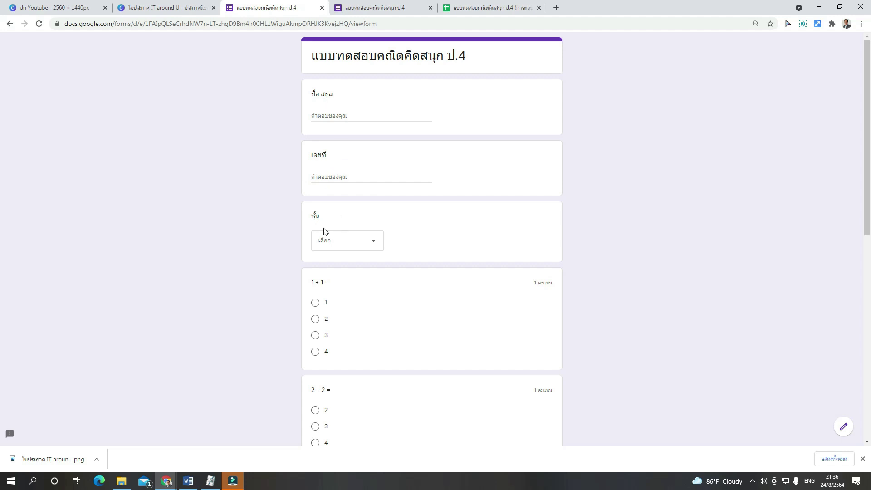
{"action": "scroll", "coordinate": [325, 281], "scroll_direction": "down", "scroll_amount": 6}
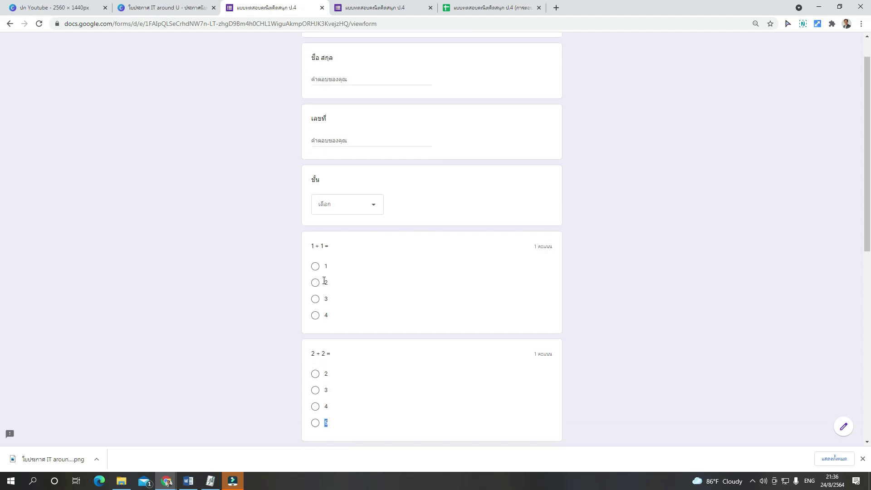
{"action": "scroll", "coordinate": [325, 279], "scroll_direction": "down", "scroll_amount": 4}
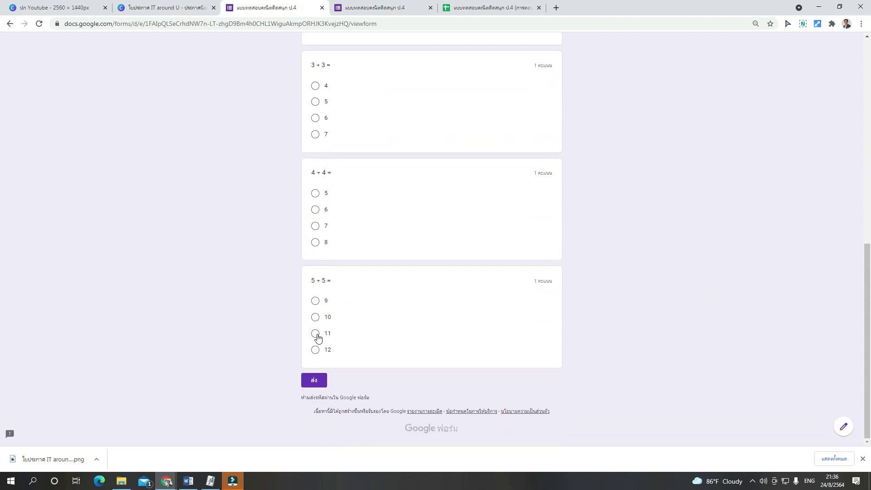
{"action": "scroll", "coordinate": [332, 311], "scroll_direction": "up", "scroll_amount": 3}
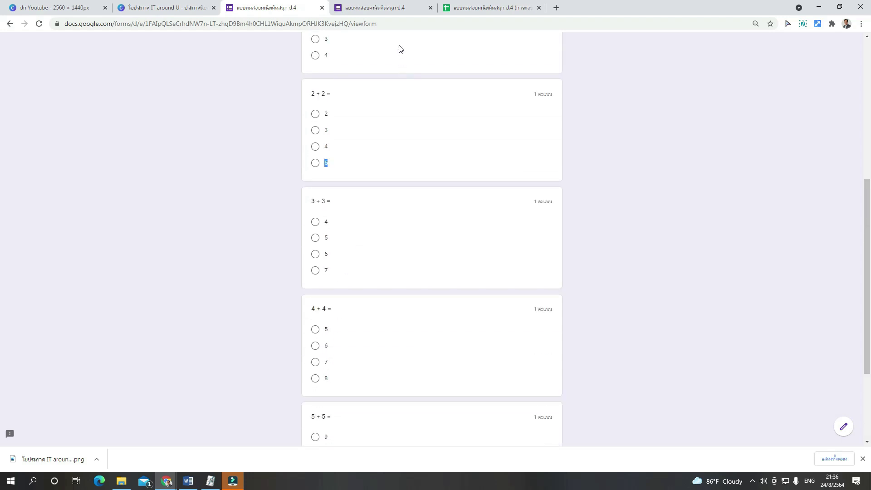
{"action": "left_click", "coordinate": [384, 13]}
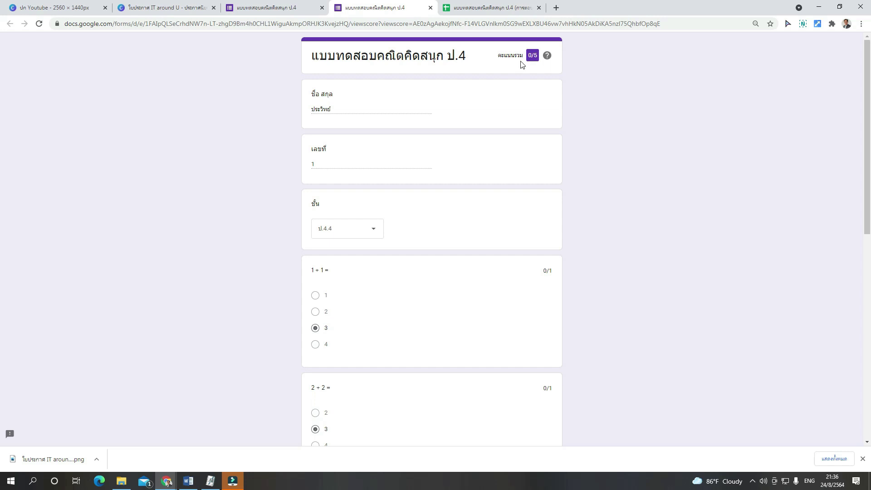
Step: Examine the score, name, number and class columns in the ป.4 quiz's response spreadsheet
{"action": "left_click", "coordinate": [495, 8]}
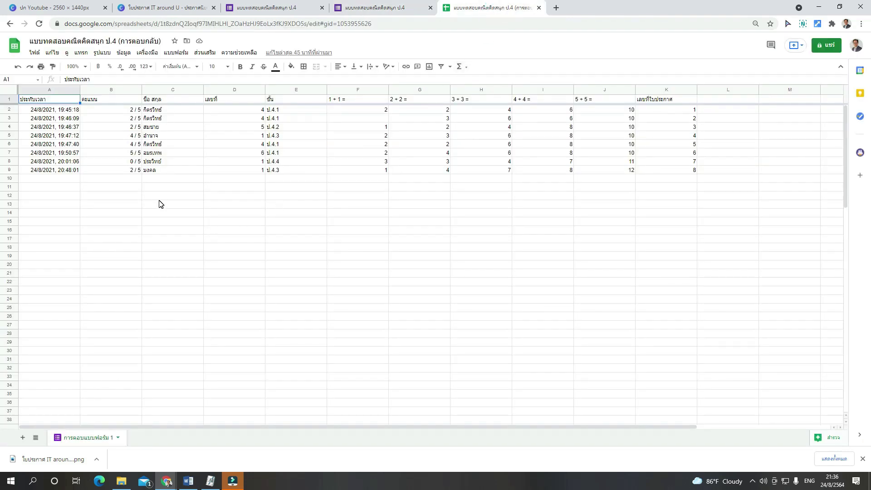
{"action": "left_click", "coordinate": [116, 92]}
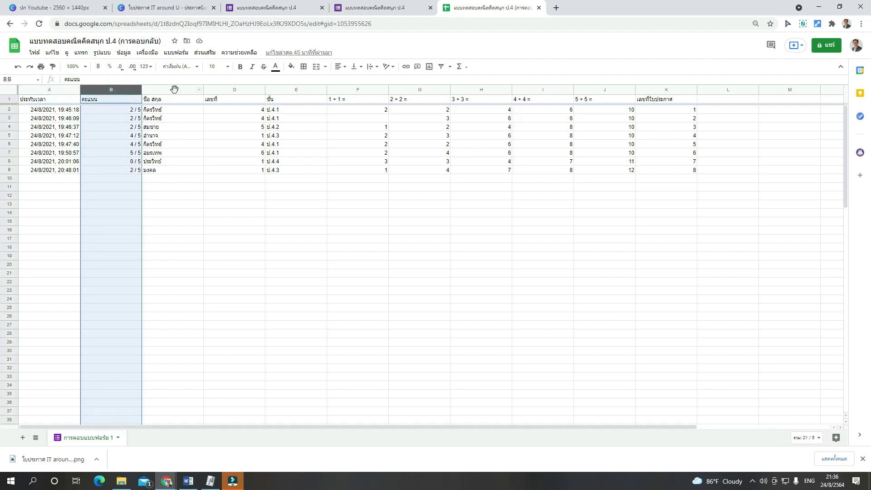
{"action": "left_click", "coordinate": [175, 89]}
{"action": "left_click", "coordinate": [235, 89]}
{"action": "left_click", "coordinate": [282, 90]}
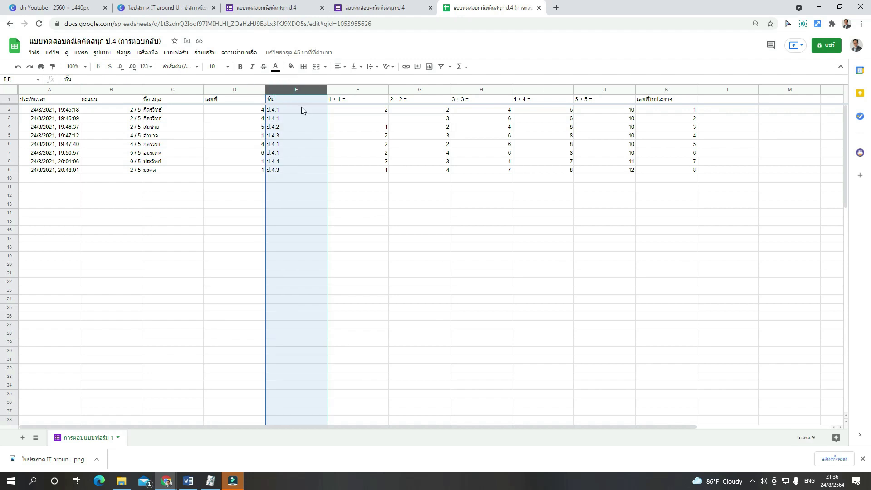
Step: Inspect the เลขที่ใบประกาศ column in K1:K9 and the formula in cell K2
{"action": "left_click", "coordinate": [648, 104]}
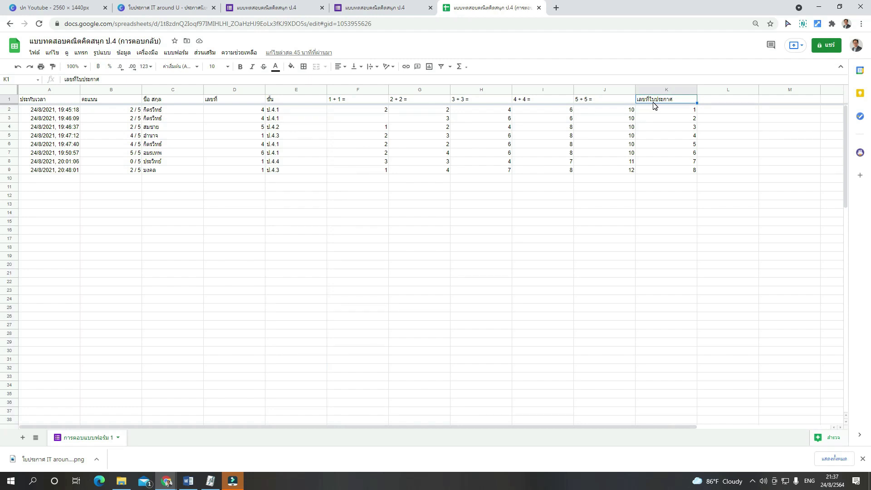
{"action": "left_click", "coordinate": [663, 111]}
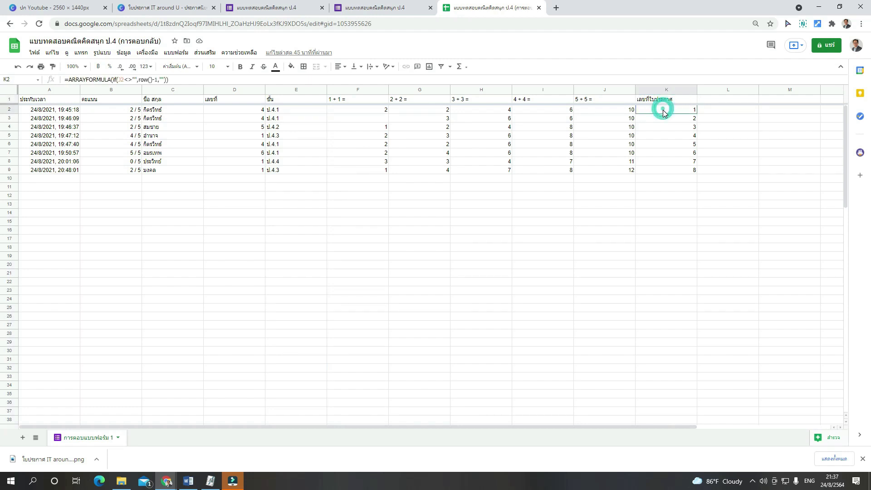
{"action": "left_click", "coordinate": [663, 102]}
{"action": "left_click_drag", "start_coordinate": [665, 103], "coordinate": [670, 176]}
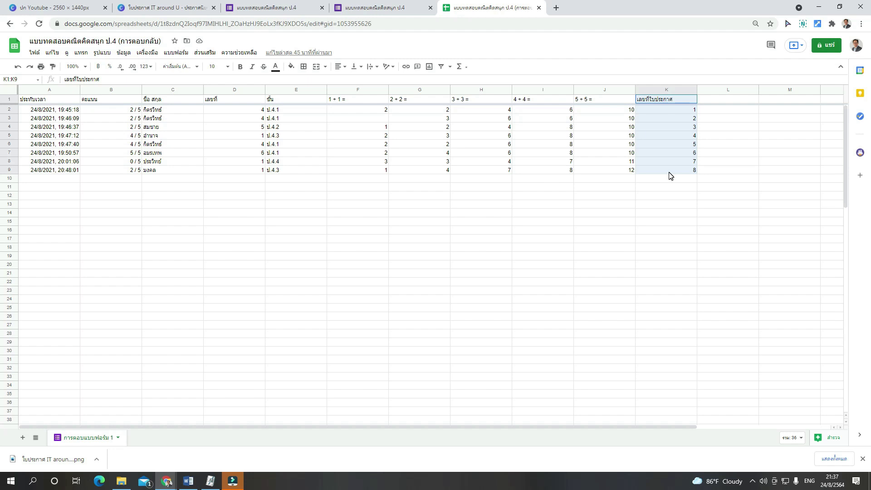
{"action": "left_click", "coordinate": [671, 99]}
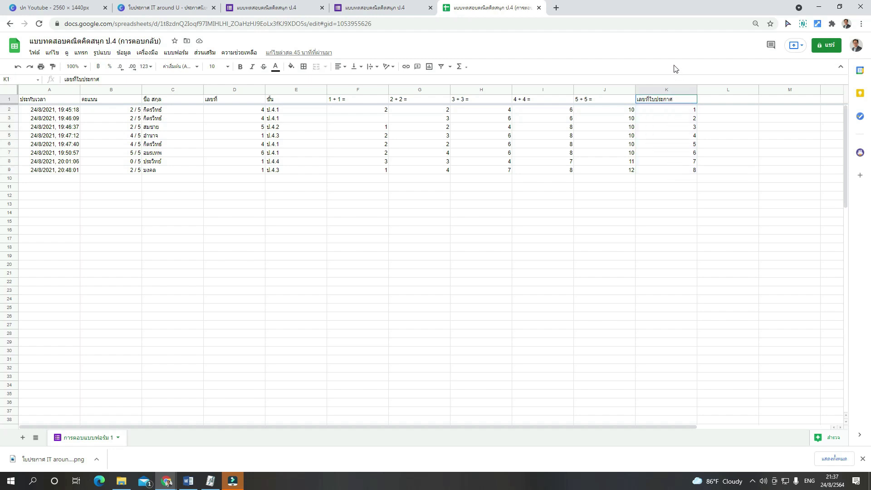
{"action": "left_click", "coordinate": [567, 40]}
Step: Create a new blank Google Form in a new browser tab through the address forms.new
{"action": "left_click", "coordinate": [555, 8]}
{"action": "left_click", "coordinate": [557, 24]}
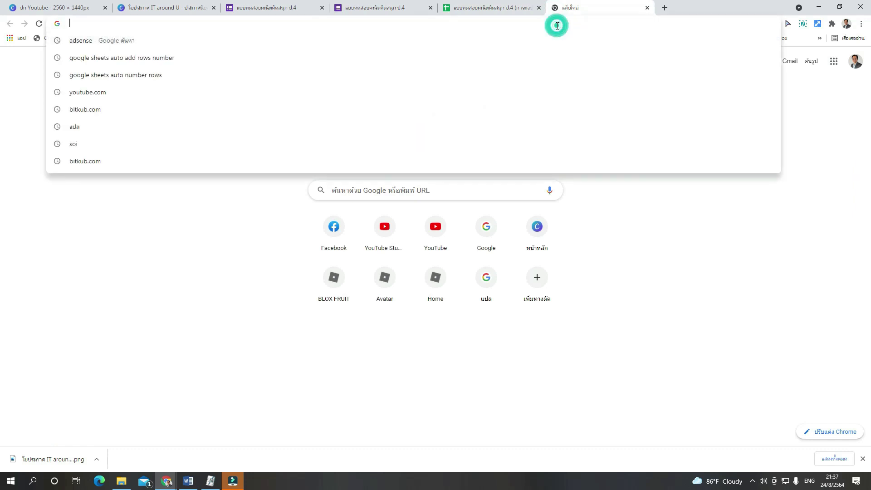
{"action": "left_click", "coordinate": [641, 227]}
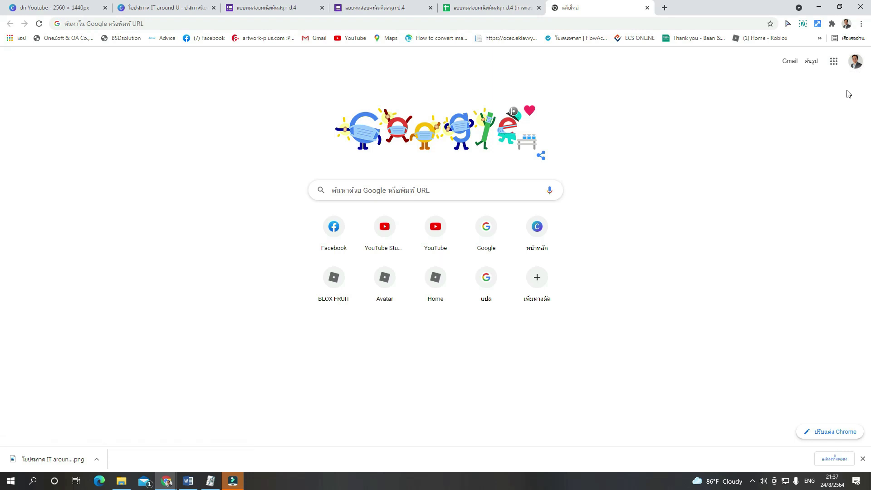
{"action": "left_click", "coordinate": [166, 23]}
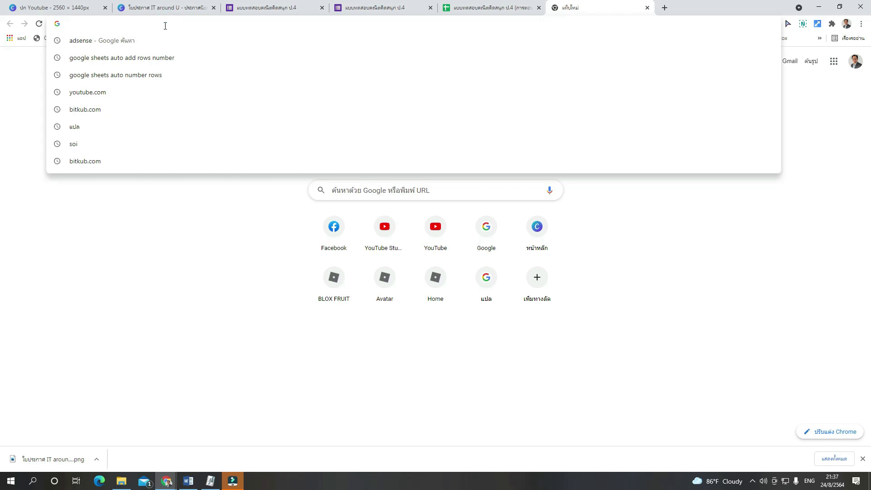
{"action": "type", "text": "f"}
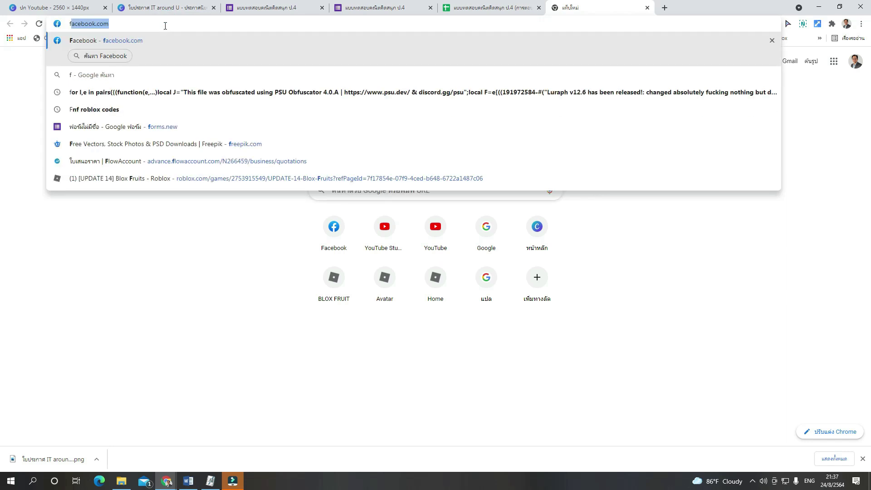
{"action": "type", "text": "orms.new"}
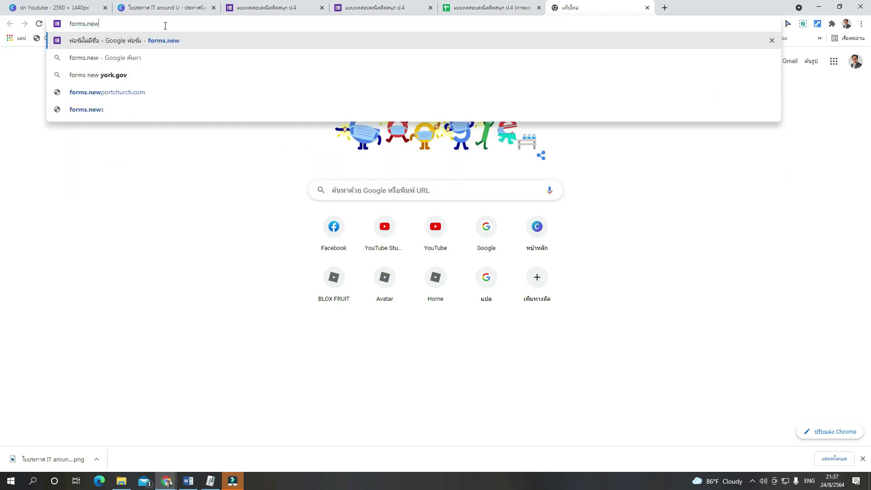
{"action": "key", "text": "Return"}
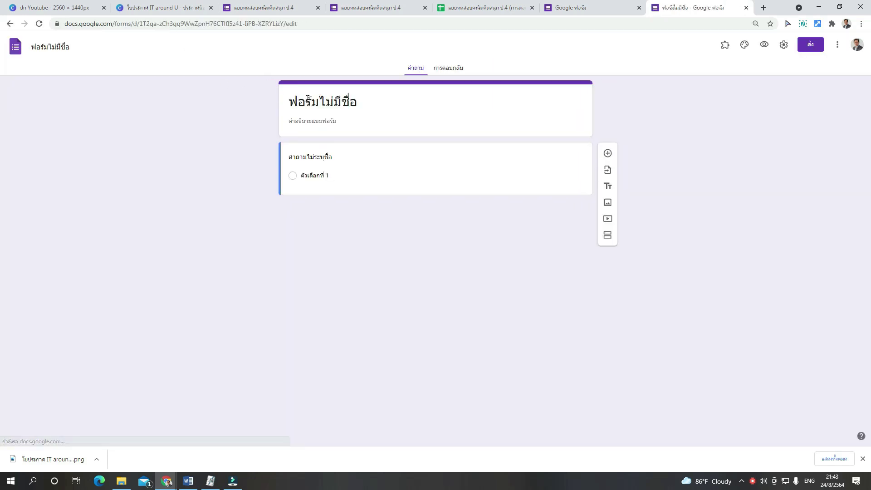
Step: Title the new form "แบบทดสอบ คณิตคิดสนุก ป.5"
{"action": "left_click", "coordinate": [367, 102]}
{"action": "key", "text": "grave"}
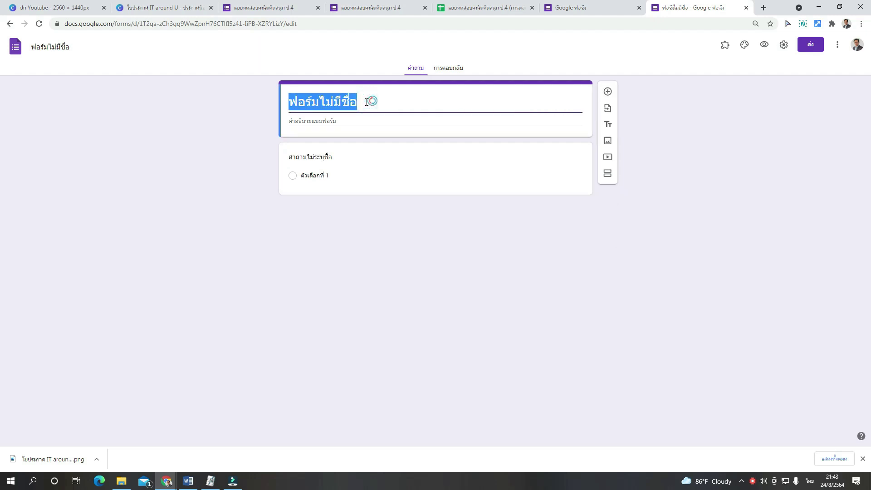
{"action": "type", "text": "อ"}
{"action": "key", "text": "BackSpace"}
{"action": "type", "text": "แบบท"}
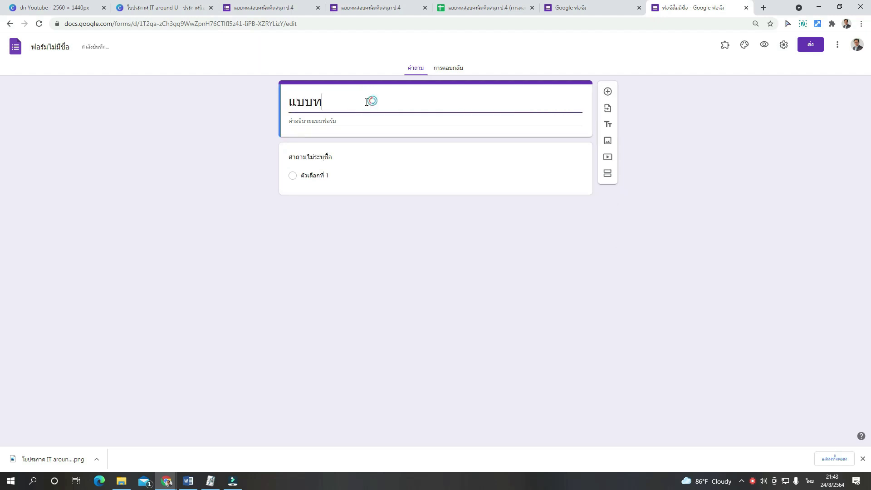
{"action": "type", "text": "ดสอบ ค"}
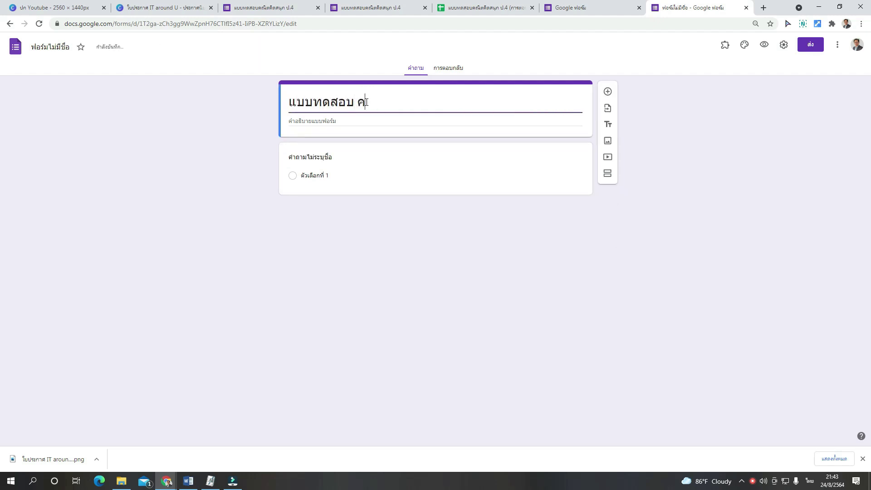
{"action": "type", "text": "ณิตคิด"}
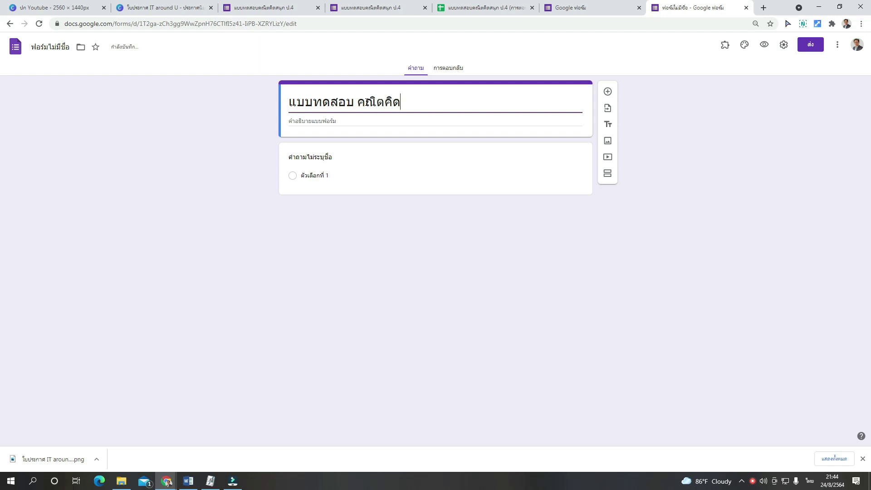
{"action": "type", "text": "สนุก ป.5"}
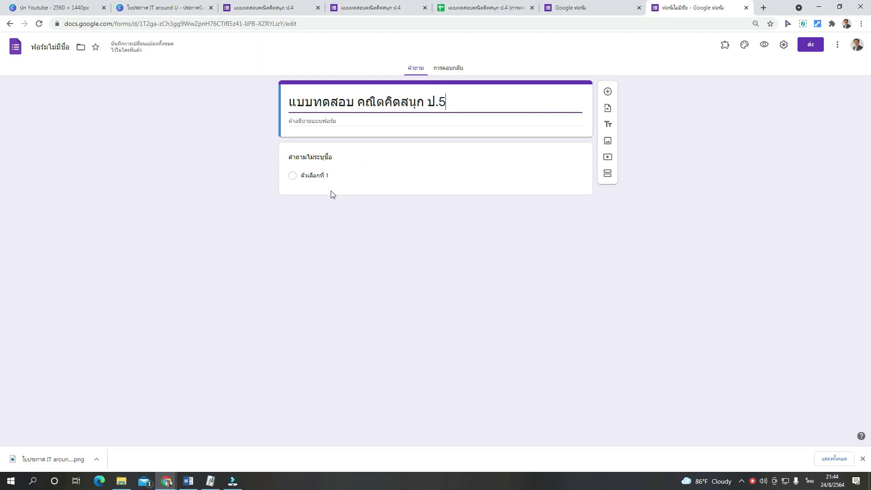
Step: Make the first question a short answer (คำตอบสั้นๆ) titled ชื่อสกุลนักเรียน, and duplicate it as a second question titled เลขที่
{"action": "left_click", "coordinate": [328, 158]}
{"action": "type", "text": "ชี"}
{"action": "type", "text": "อสกุลนักเรียน"}
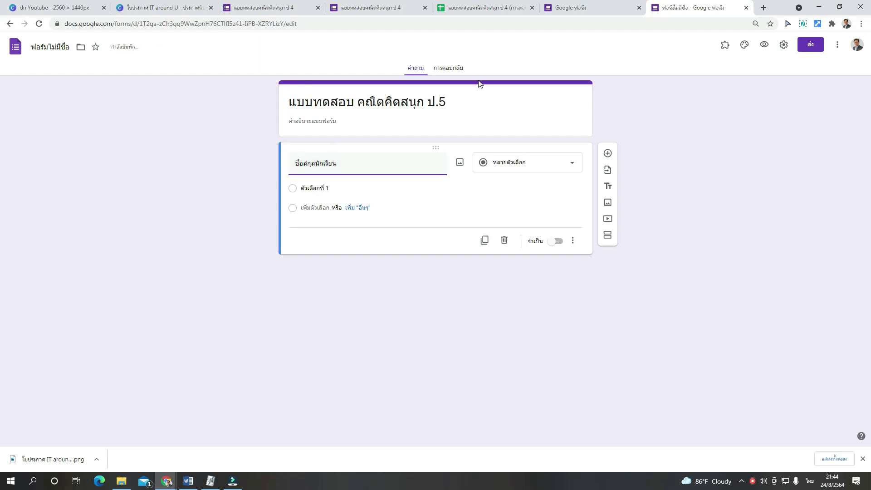
{"action": "left_click", "coordinate": [531, 170]}
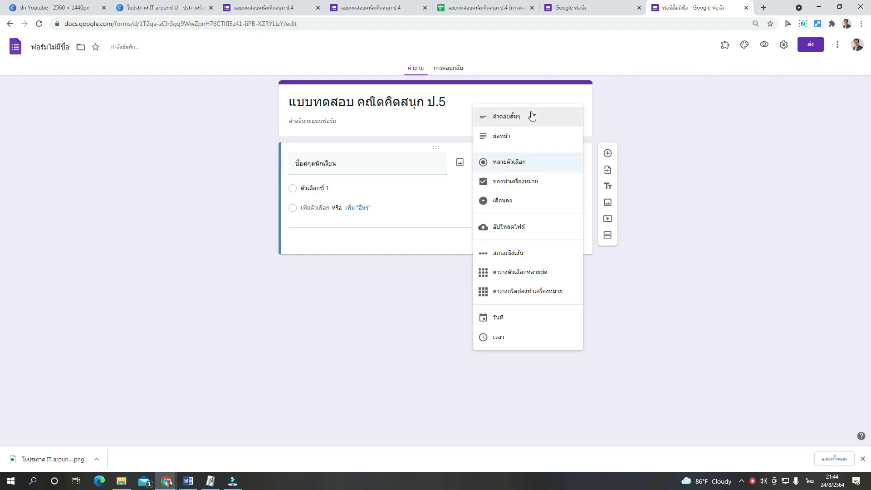
{"action": "left_click", "coordinate": [529, 118]}
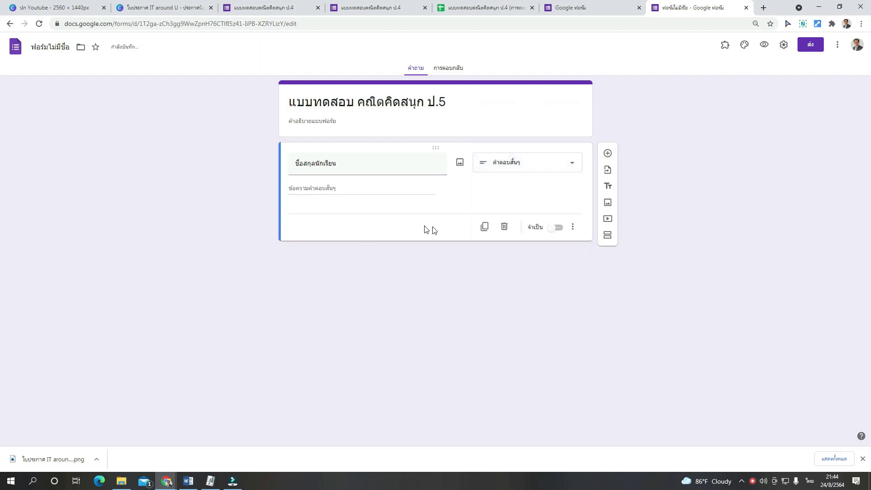
{"action": "left_click", "coordinate": [484, 226]}
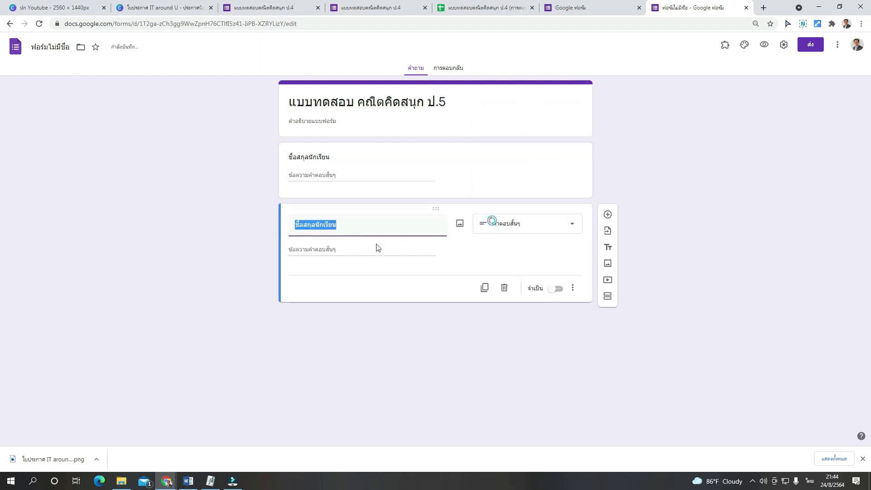
{"action": "type", "text": "เลขที่"}
Step: Duplicate the เลขที่ question as a dropdown (เลื่อนลง) question titled ชั้น with ป.5.1 as its first option
{"action": "left_click", "coordinate": [484, 290]}
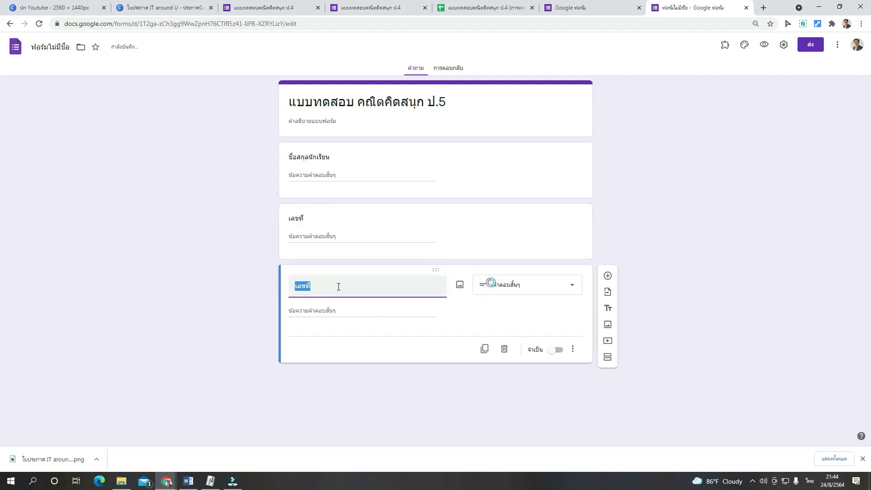
{"action": "type", "text": "ชื่"}
{"action": "left_click", "coordinate": [571, 286]}
{"action": "left_click", "coordinate": [516, 284]}
{"action": "left_click", "coordinate": [335, 312]}
{"action": "type", "text": "ป.5.1"}
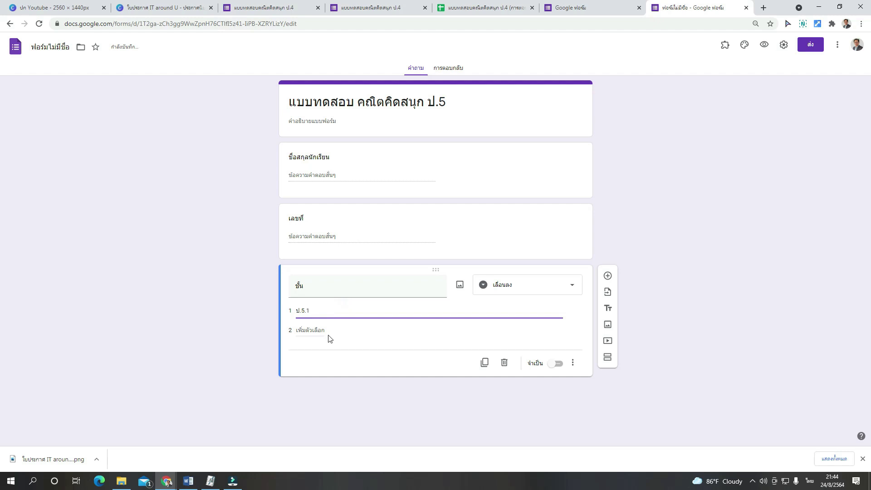
Step: Add the options ป.5.2, ป.5.3 and ป.5.4 to the ชั้น dropdown question
{"action": "left_click_drag", "start_coordinate": [312, 310], "coordinate": [296, 311]}
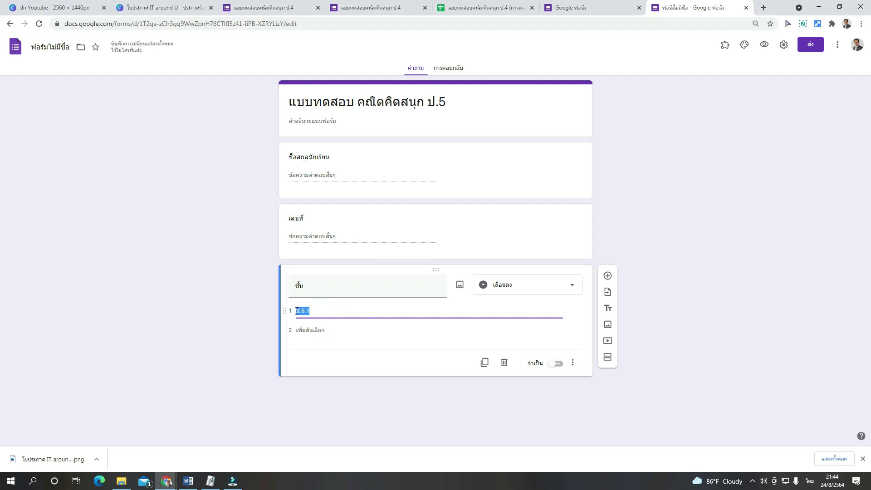
{"action": "left_click", "coordinate": [302, 326]}
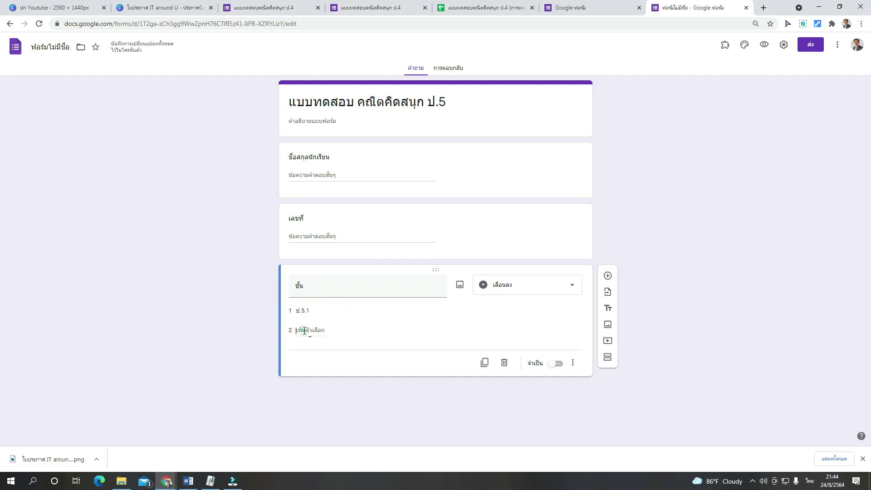
{"action": "type", "text": "ป.5.1"}
{"action": "key", "text": "BackSpace"}
{"action": "type", "text": "2"}
{"action": "left_click", "coordinate": [306, 349]}
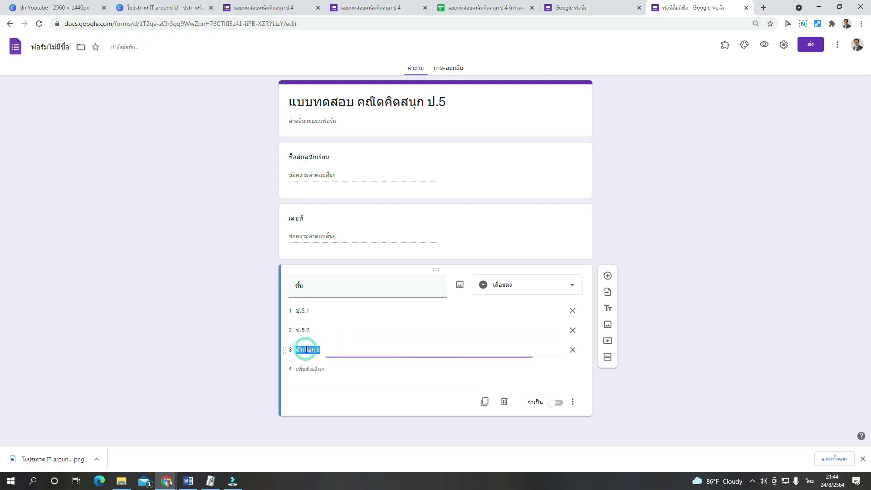
{"action": "type", "text": "ป.5.1"}
{"action": "key", "text": "BackSpace"}
{"action": "key", "text": "BackSpace"}
{"action": "type", "text": "3"}
{"action": "left_click", "coordinate": [318, 369]}
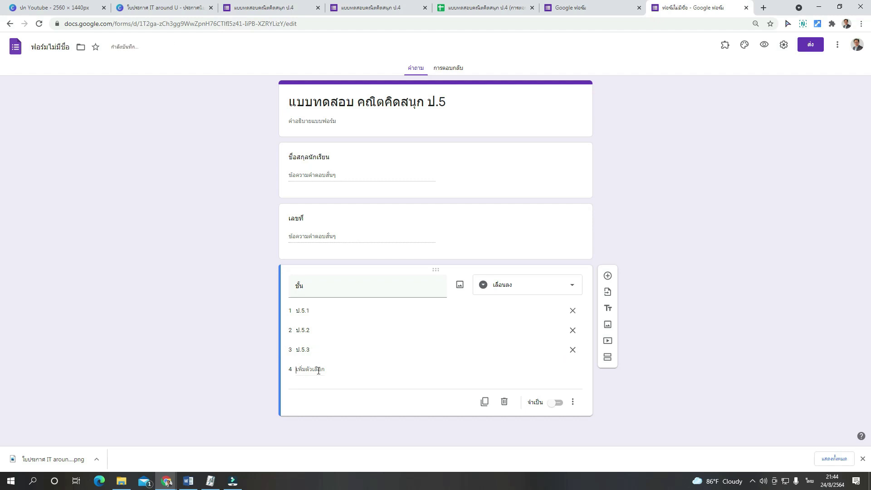
{"action": "type", "text": "ป.5.1"}
{"action": "type", "text": "4"}
{"action": "left_click", "coordinate": [213, 254]}
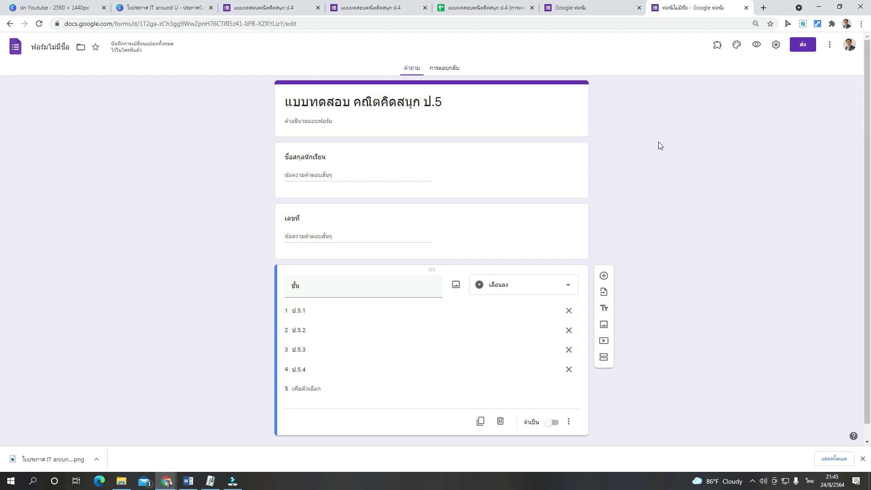
Step: Make the form a quiz (ทำเป็นแบบทดสอบ), with คำถามที่ตอบผิด and คำตอบที่ถูกต้อง hidden from respondents, and save the settings
{"action": "left_click", "coordinate": [776, 46]}
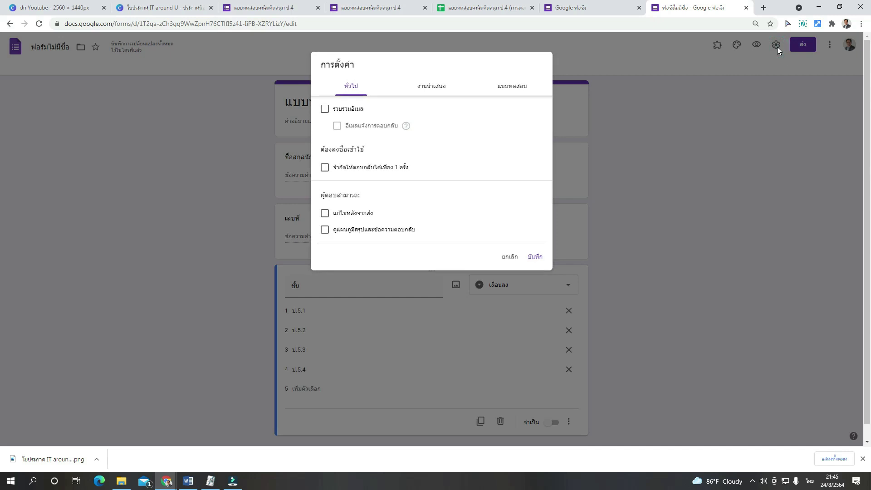
{"action": "left_click", "coordinate": [520, 89]}
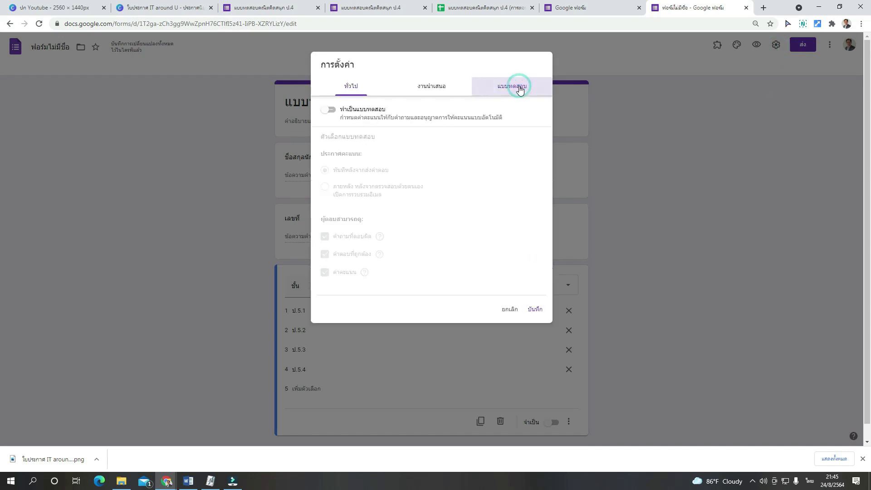
{"action": "left_click", "coordinate": [333, 115]}
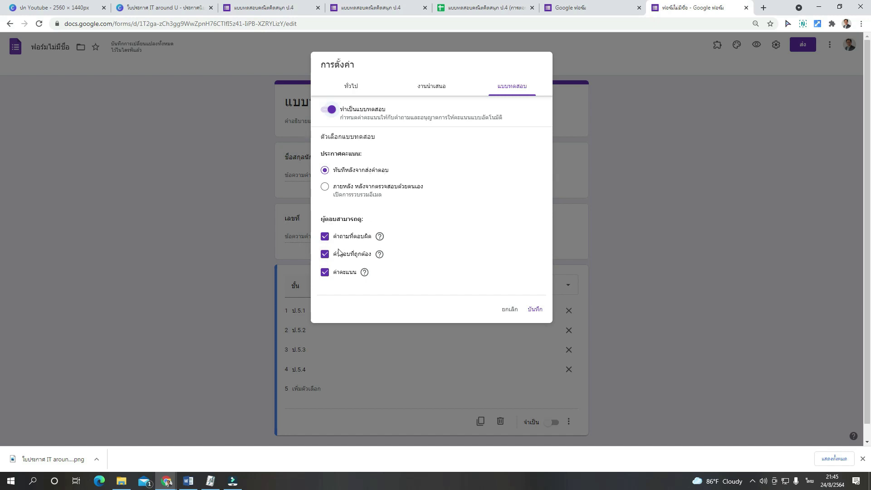
{"action": "left_click", "coordinate": [325, 236]}
{"action": "left_click", "coordinate": [365, 259]}
{"action": "left_click", "coordinate": [534, 308]}
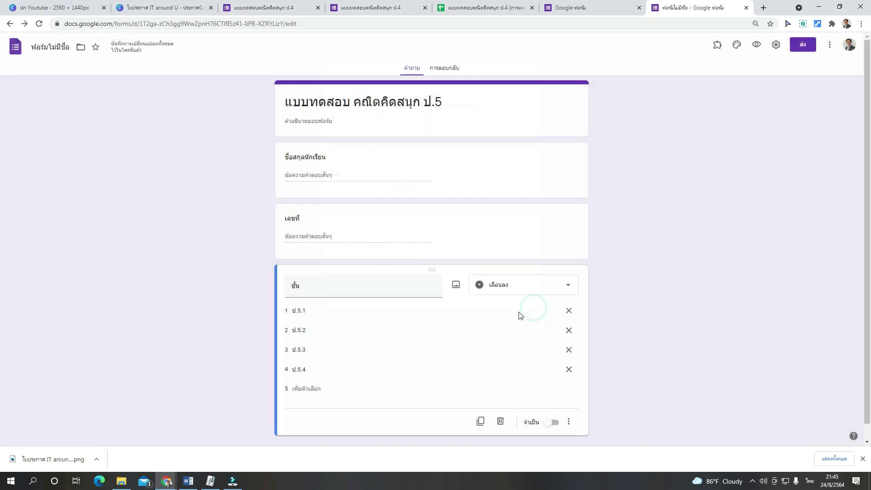
Step: Add a multiple-choice question "1 + 1 =" below ชั้น with the options 2, 3, 4 and 5
{"action": "scroll", "coordinate": [657, 195], "scroll_direction": "down", "scroll_amount": 1}
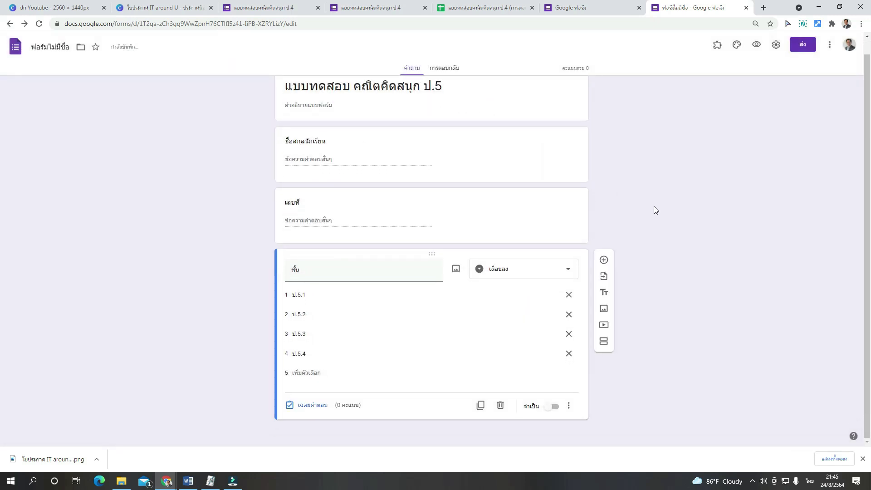
{"action": "left_click", "coordinate": [604, 261]}
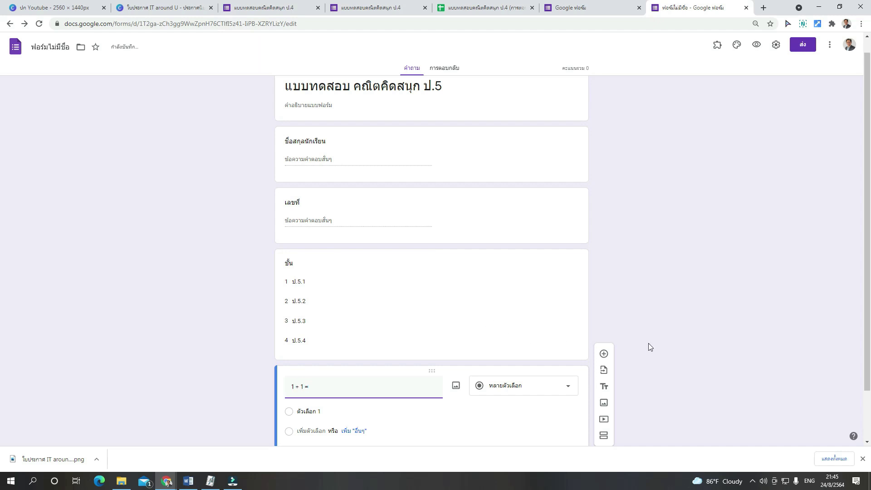
{"action": "scroll", "coordinate": [499, 363], "scroll_direction": "down", "scroll_amount": 2}
{"action": "left_click", "coordinate": [311, 353]}
{"action": "type", "text": "2"}
{"action": "left_click", "coordinate": [320, 373]}
{"action": "type", "text": "3"}
{"action": "left_click", "coordinate": [319, 392]}
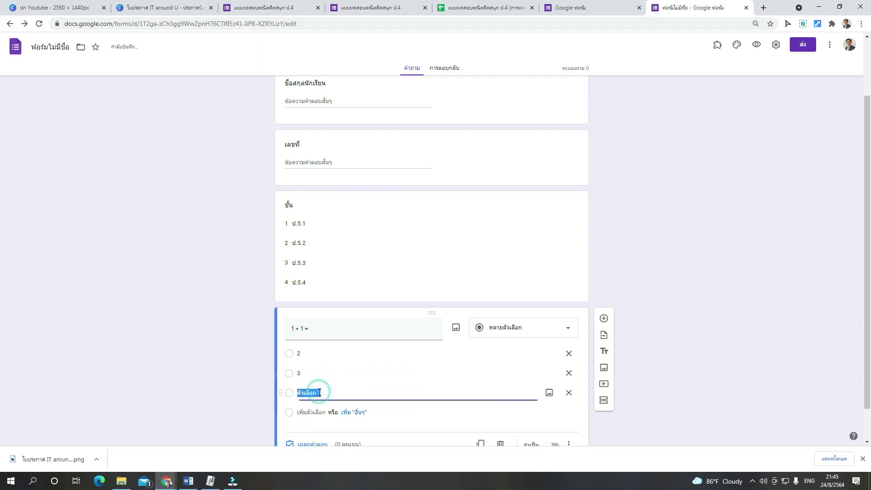
{"action": "type", "text": "4"}
{"action": "left_click", "coordinate": [301, 412]}
{"action": "type", "text": "6"}
{"action": "type", "text": "5"}
{"action": "scroll", "coordinate": [428, 389], "scroll_direction": "down", "scroll_amount": 1}
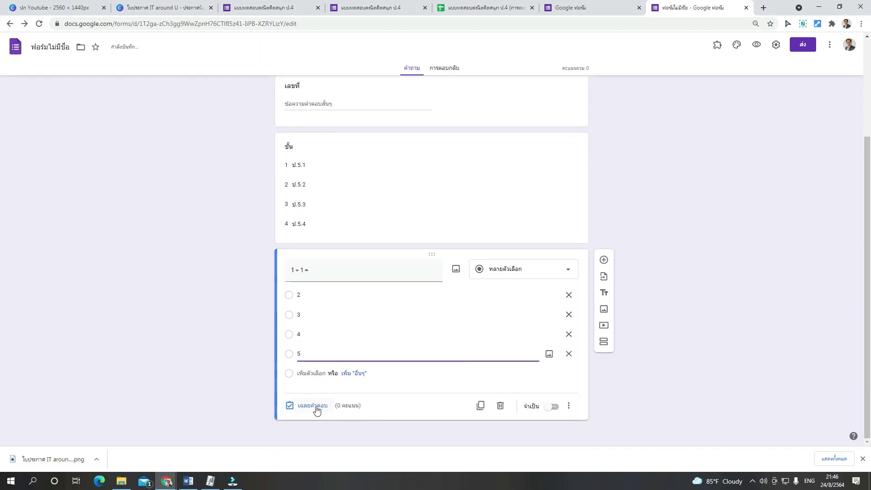
Step: Set the answer key of the "1 + 1 =" question to 2, worth 1 point
{"action": "left_click", "coordinate": [313, 405]}
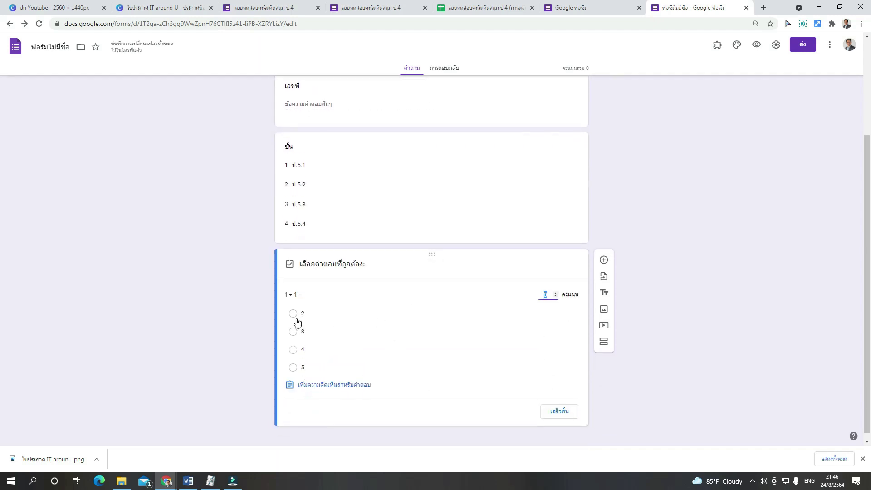
{"action": "left_click", "coordinate": [295, 317]}
{"action": "left_click", "coordinate": [555, 293]}
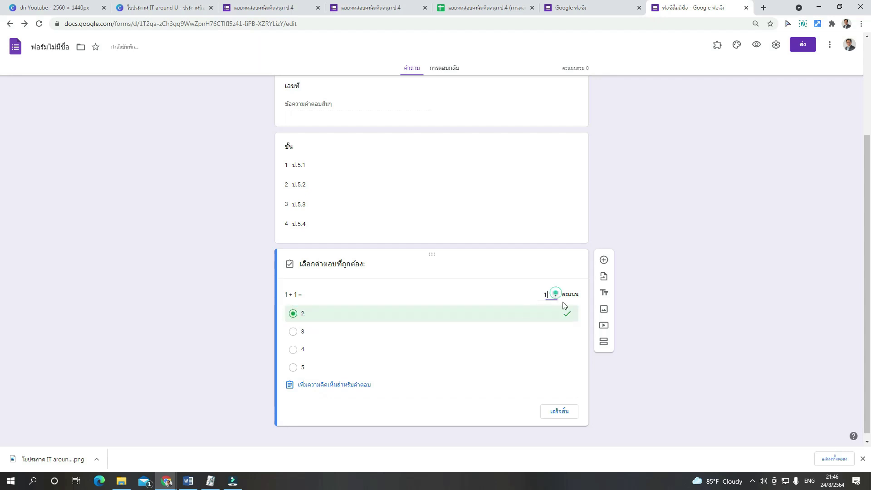
{"action": "left_click", "coordinate": [559, 411]}
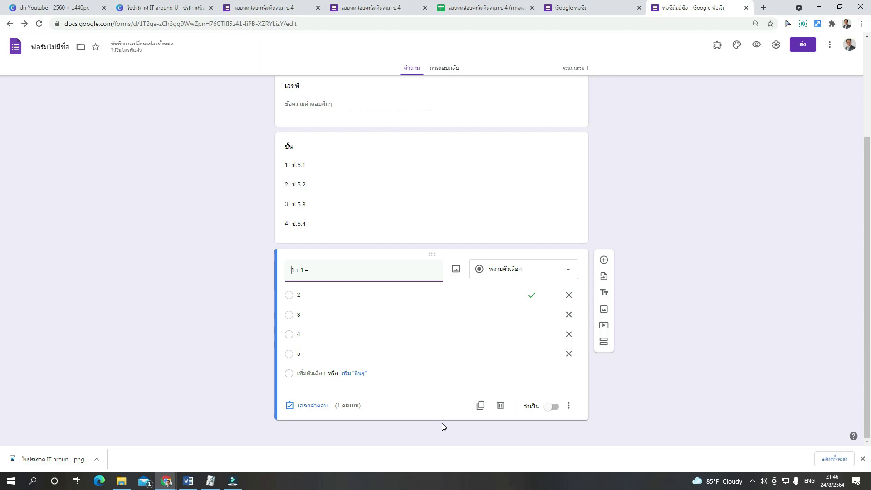
Step: Duplicate the "1 + 1 =" question as "2 + 2 =" and make 4 its only correct answer
{"action": "left_click", "coordinate": [480, 406]}
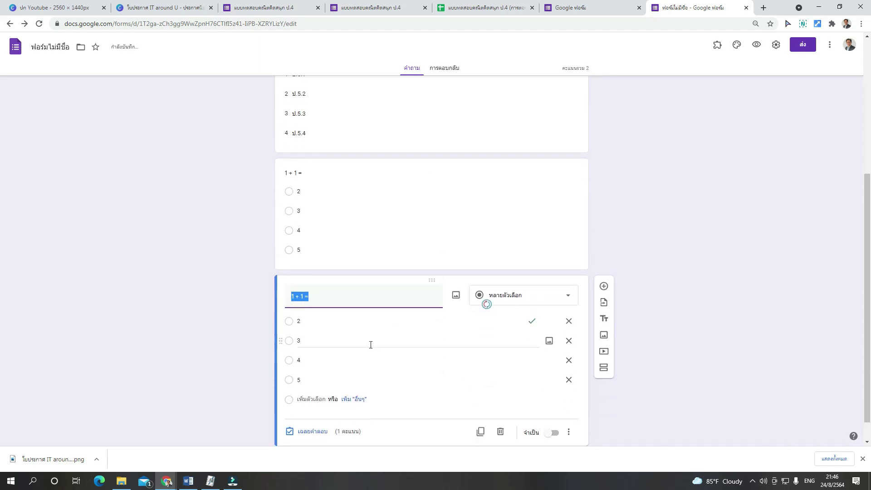
{"action": "type", "text": "2 + 2 ="}
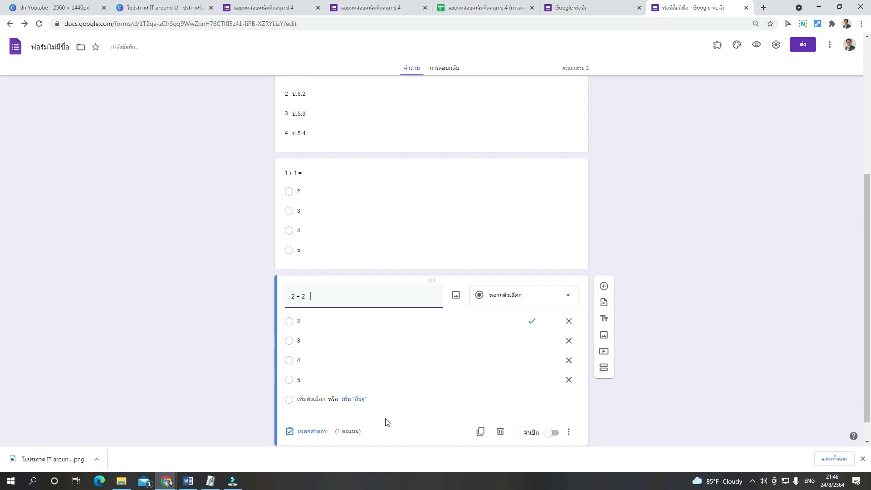
{"action": "left_click", "coordinate": [313, 432]}
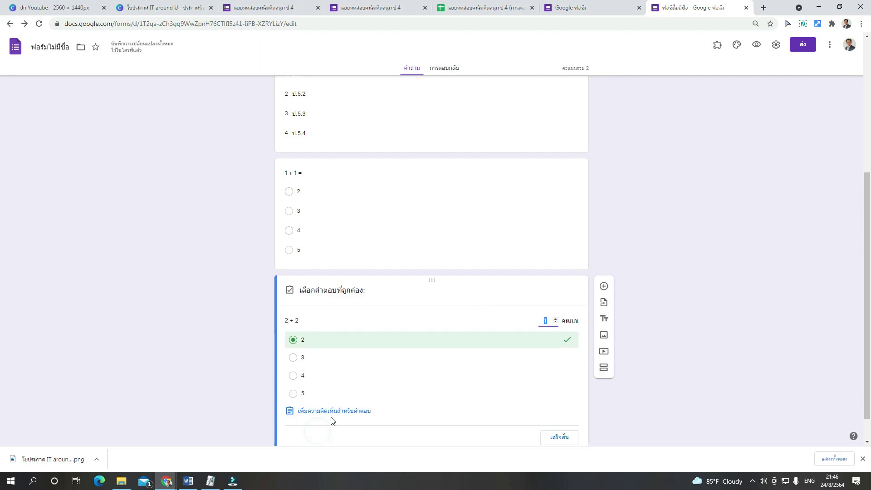
{"action": "left_click", "coordinate": [295, 375]}
{"action": "left_click", "coordinate": [567, 340]}
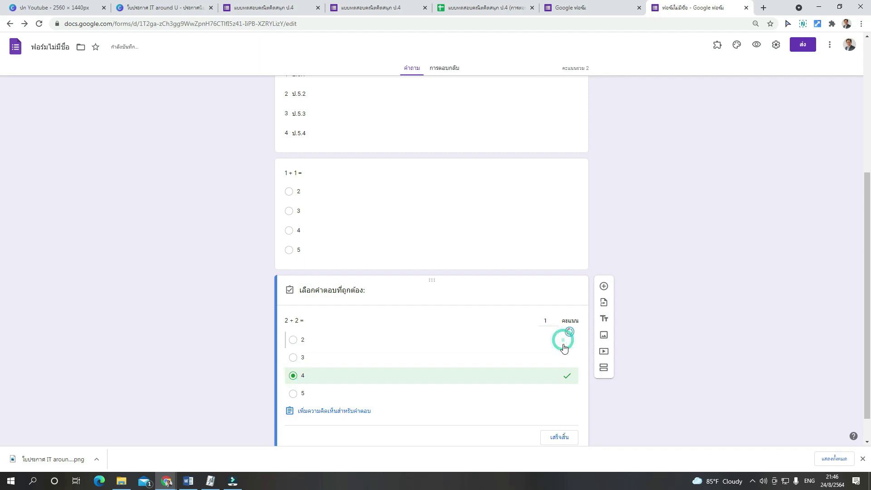
{"action": "scroll", "coordinate": [437, 385], "scroll_direction": "down", "scroll_amount": 1}
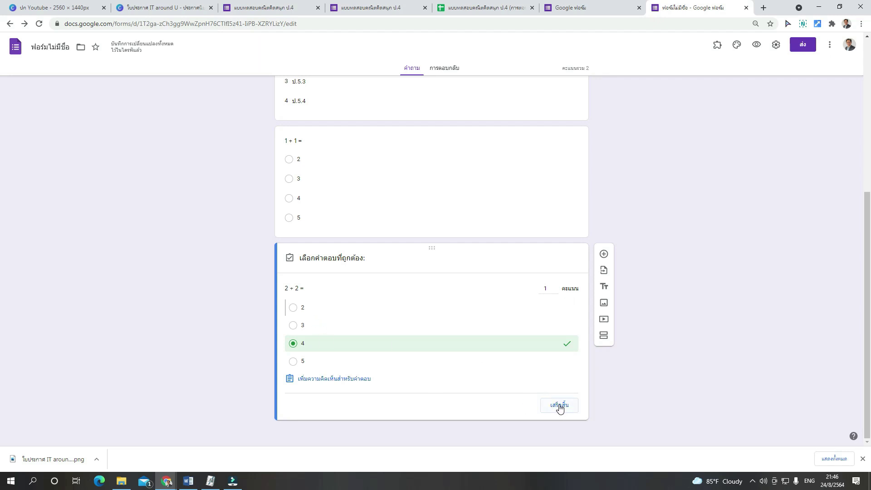
{"action": "left_click", "coordinate": [559, 404]}
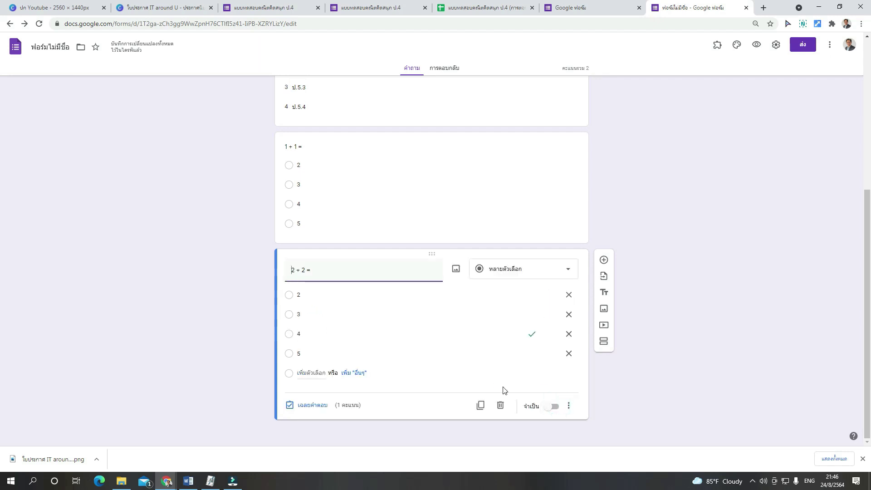
Step: Duplicate the "2 + 2 =" question as "3 + 3 =" and change its last option to 6
{"action": "left_click", "coordinate": [481, 411]}
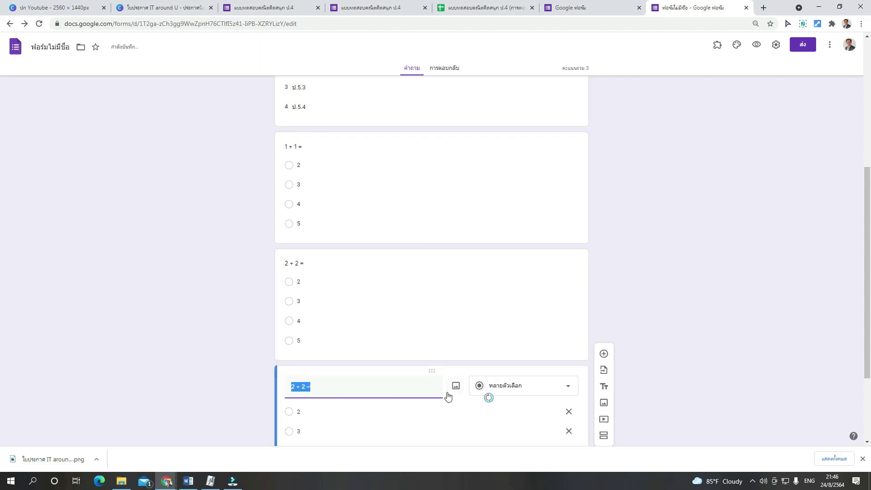
{"action": "type", "text": "3 + 3 ="}
{"action": "scroll", "coordinate": [468, 390], "scroll_direction": "down", "scroll_amount": 2}
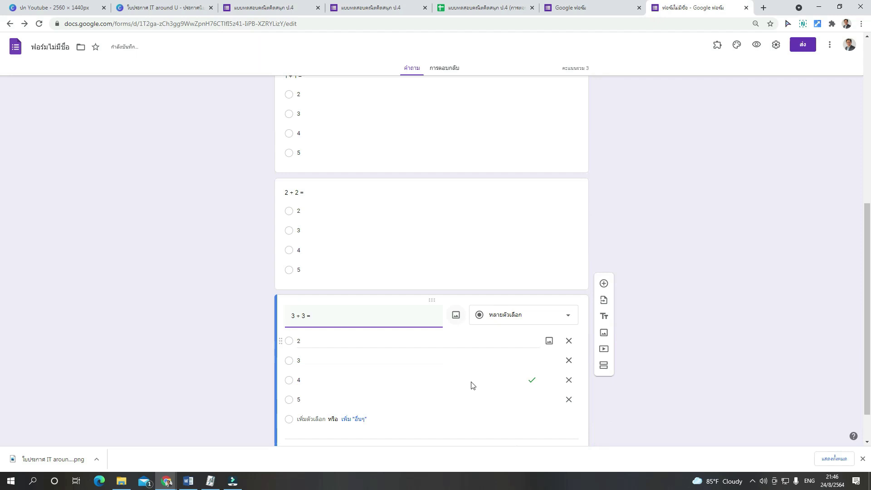
{"action": "scroll", "coordinate": [472, 385], "scroll_direction": "down", "scroll_amount": 1}
{"action": "left_click", "coordinate": [304, 355]}
{"action": "double_click", "coordinate": [306, 355]}
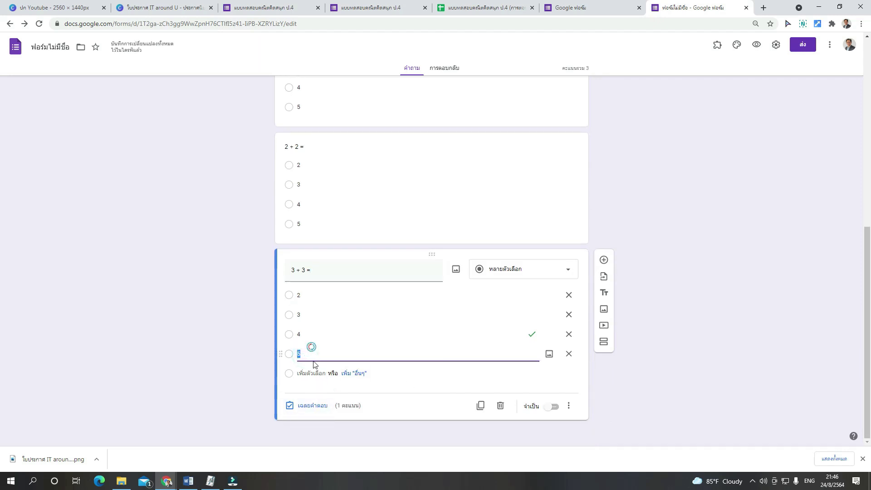
{"action": "type", "text": "6"}
Step: Make 6 the only correct answer in the answer key of the "3 + 3 =" question
{"action": "left_click", "coordinate": [312, 405]}
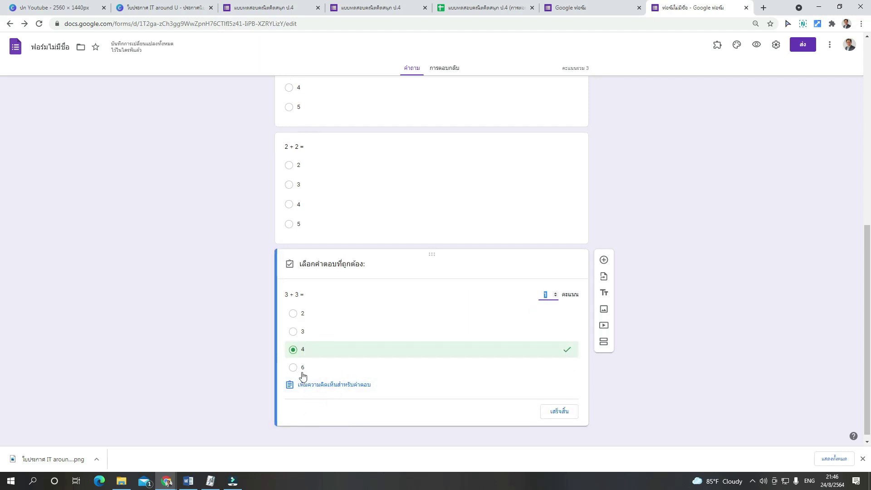
{"action": "left_click", "coordinate": [310, 370]}
{"action": "left_click", "coordinate": [311, 353]}
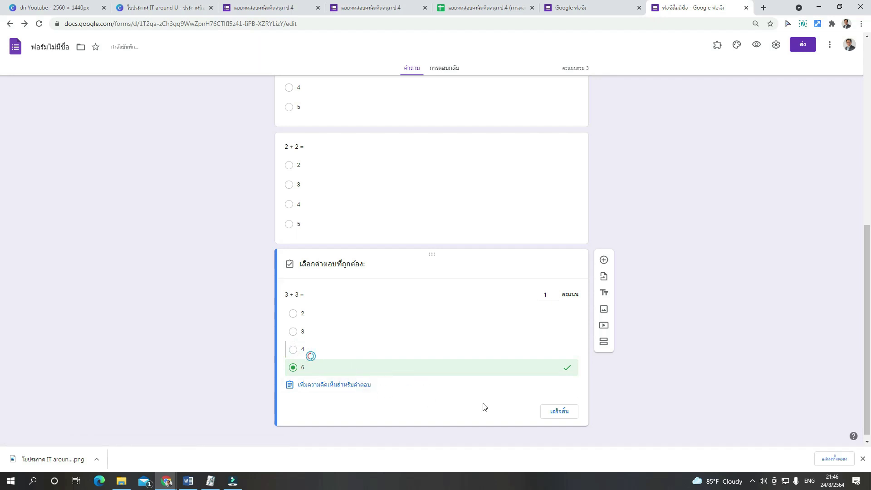
{"action": "left_click", "coordinate": [570, 413]}
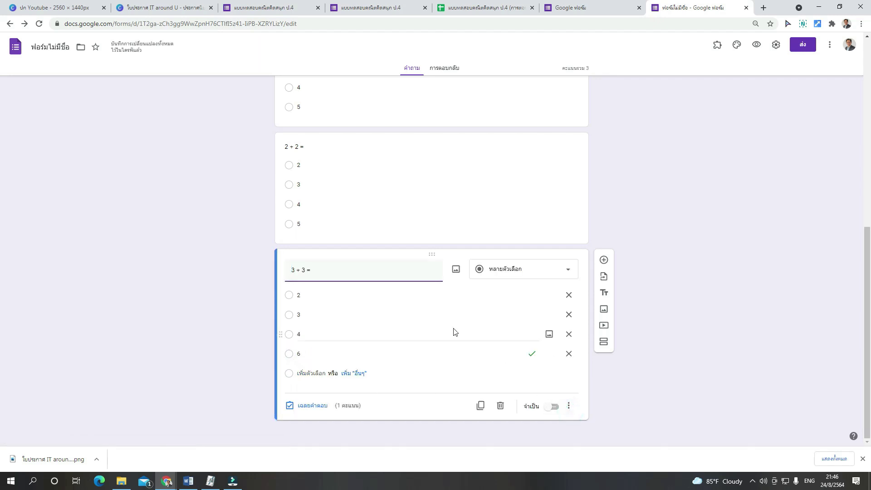
Step: Duplicate the "3 + 3 =" question as "4 + 4 =" and change its second option to 8
{"action": "left_click", "coordinate": [481, 406]}
{"action": "type", "text": "4 + 4"}
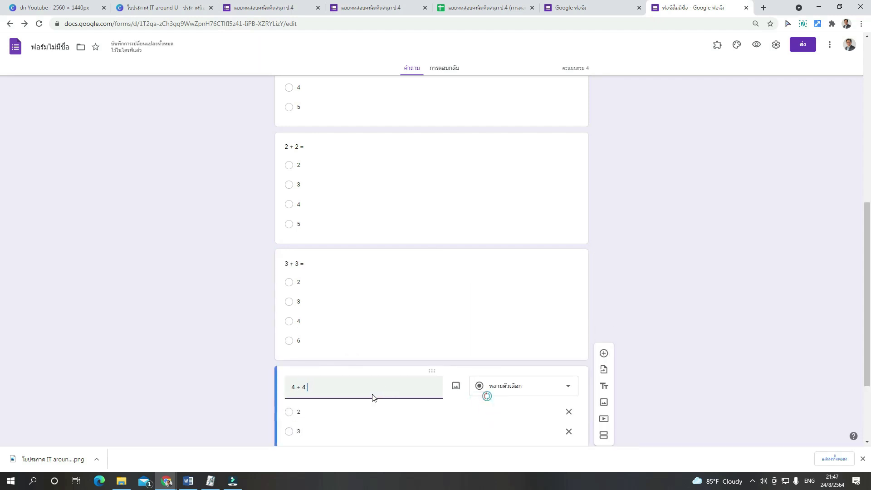
{"action": "type", "text": " ="}
{"action": "scroll", "coordinate": [376, 385], "scroll_direction": "down", "scroll_amount": 3}
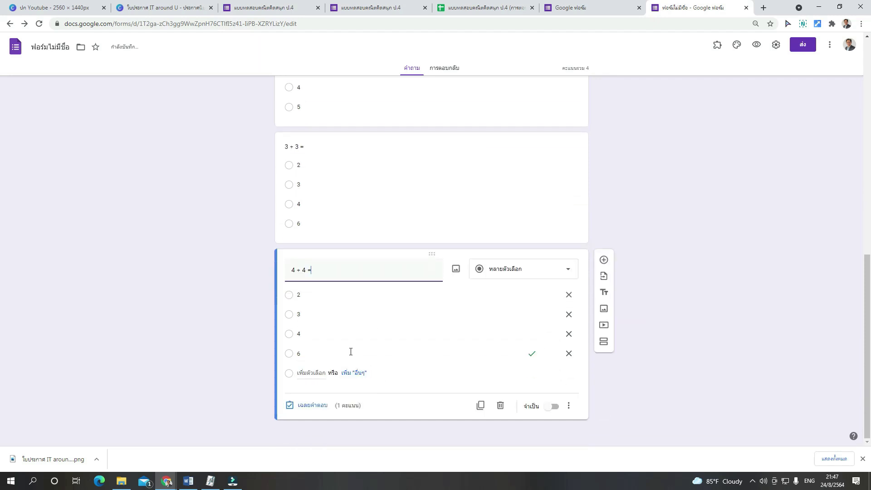
{"action": "left_click", "coordinate": [308, 314]}
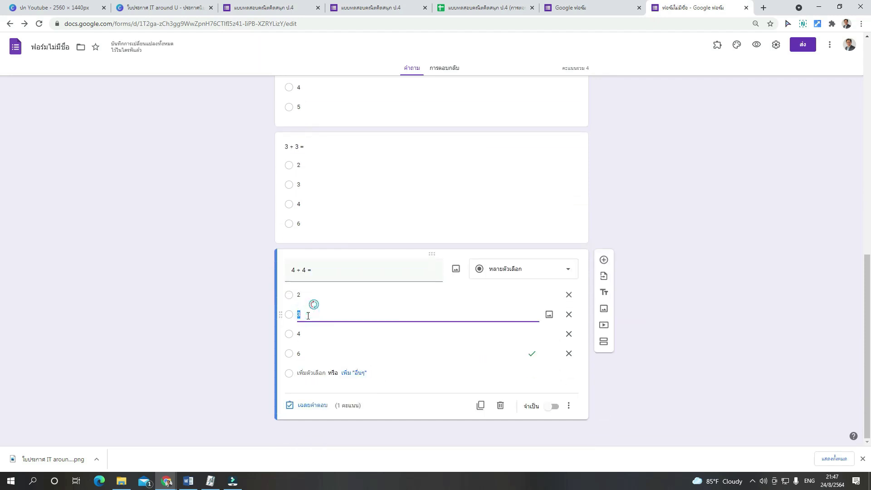
{"action": "type", "text": "8"}
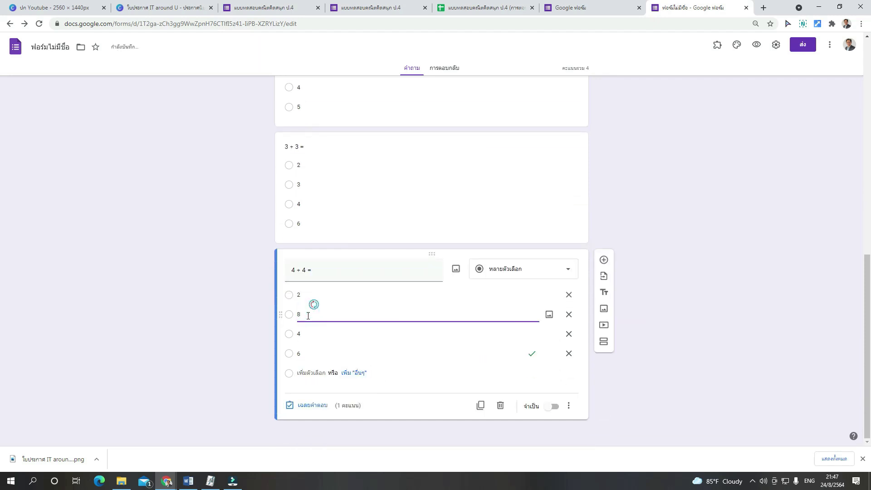
Step: Make 8 the only correct answer in the answer key of the "4 + 4 =" question
{"action": "left_click", "coordinate": [315, 408]}
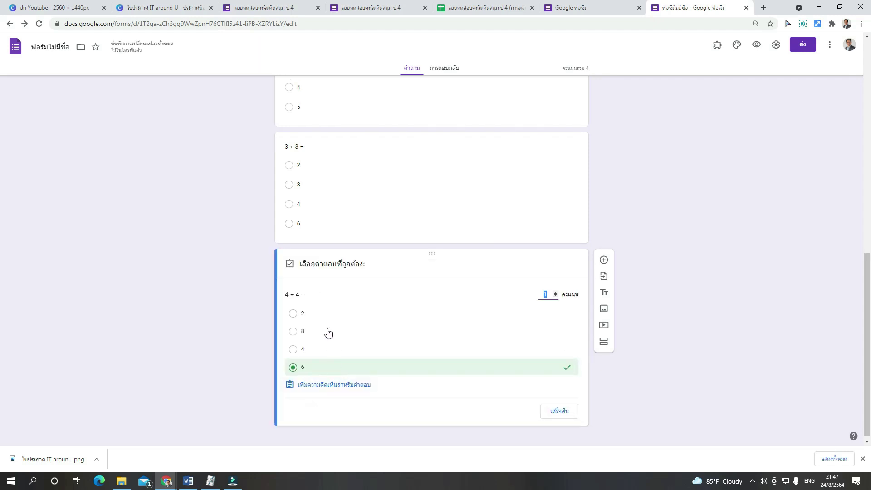
{"action": "left_click", "coordinate": [326, 331]}
{"action": "left_click", "coordinate": [345, 367]}
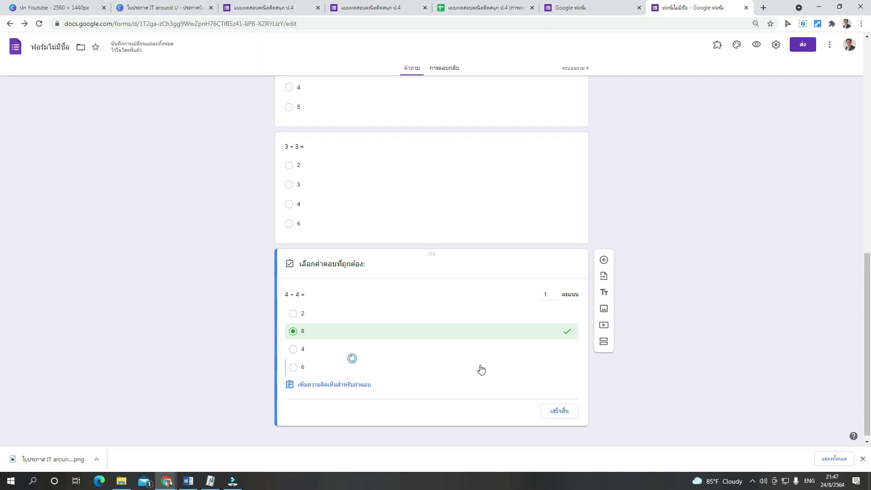
{"action": "left_click", "coordinate": [558, 412]}
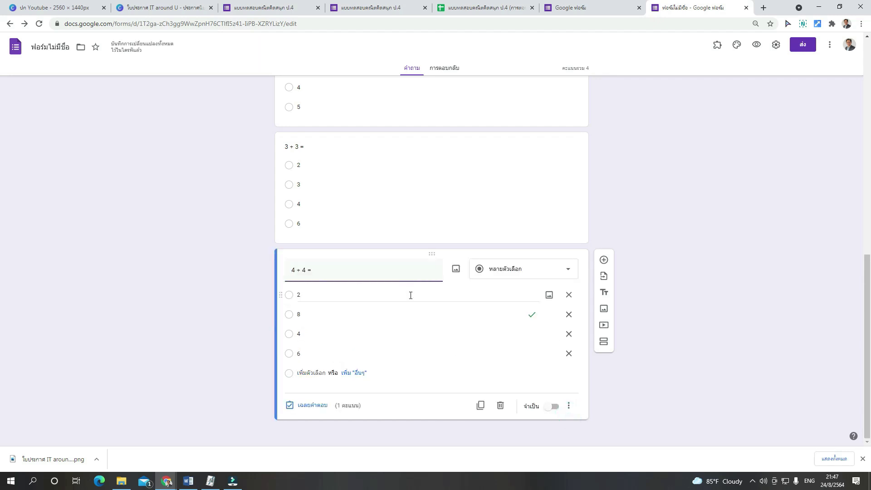
Step: Retitle the "4 + 4 =" question as "5 + 5 =" and change its first option to 10
{"action": "triple_click", "coordinate": [304, 271]}
{"action": "type", "text": "5 + "}
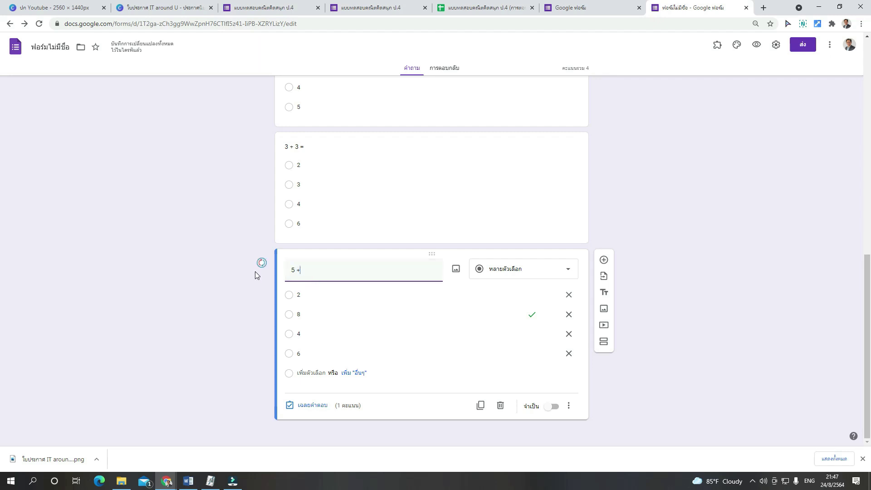
{"action": "type", "text": "5"}
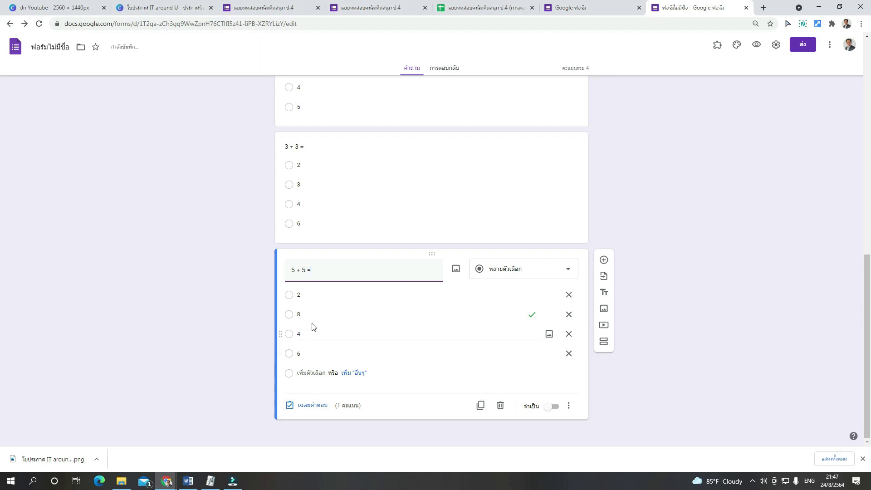
{"action": "left_click", "coordinate": [313, 298]}
{"action": "type", "text": "10"}
Step: Make 10 the only correct answer in the answer key of the "5 + 5 =" question
{"action": "left_click", "coordinate": [319, 407]}
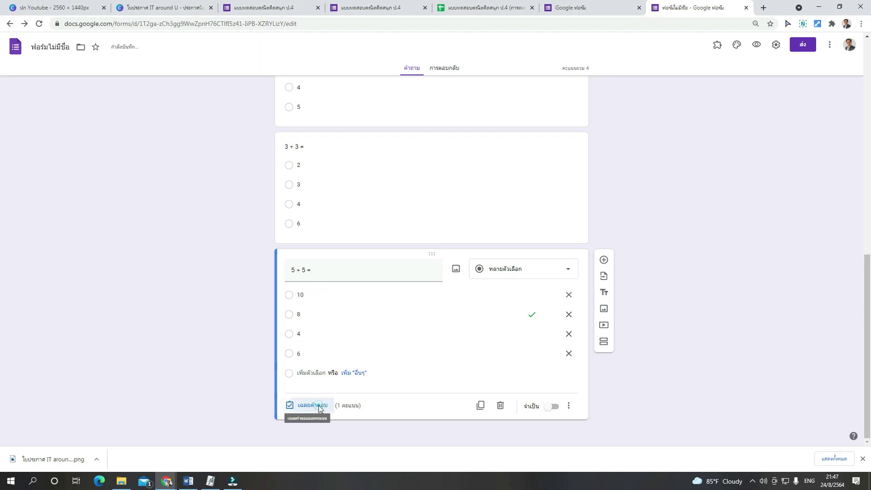
{"action": "left_click", "coordinate": [314, 317]}
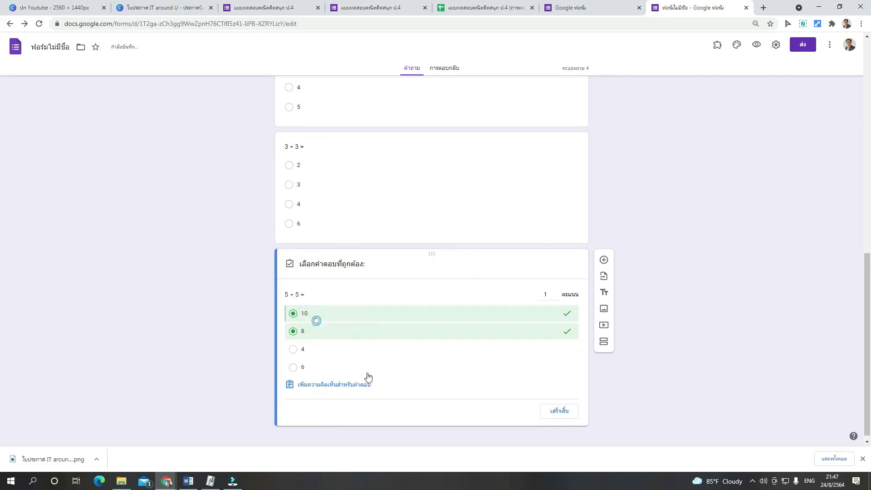
{"action": "left_click", "coordinate": [331, 334]}
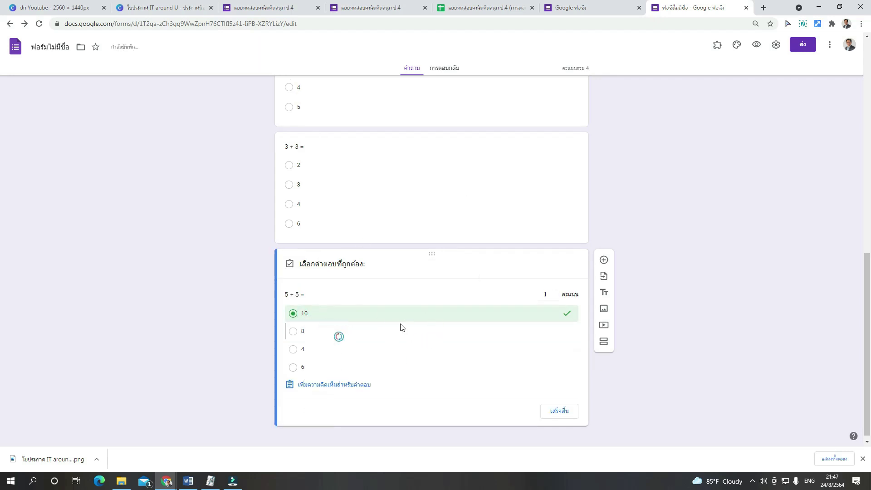
{"action": "left_click", "coordinate": [559, 411]}
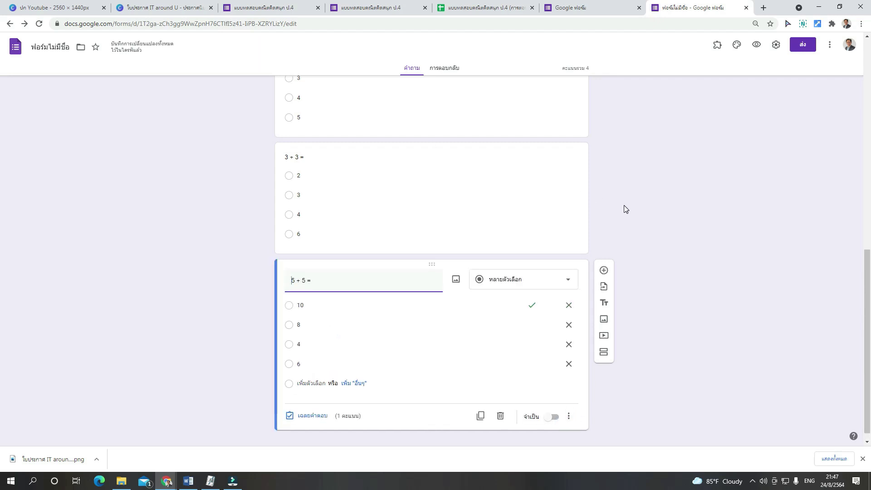
Step: Name the untitled form file "แบบทดสอบ คณิตคิดสนุก ป.5", matching the form's heading
{"action": "scroll", "coordinate": [624, 206], "scroll_direction": "up", "scroll_amount": 15}
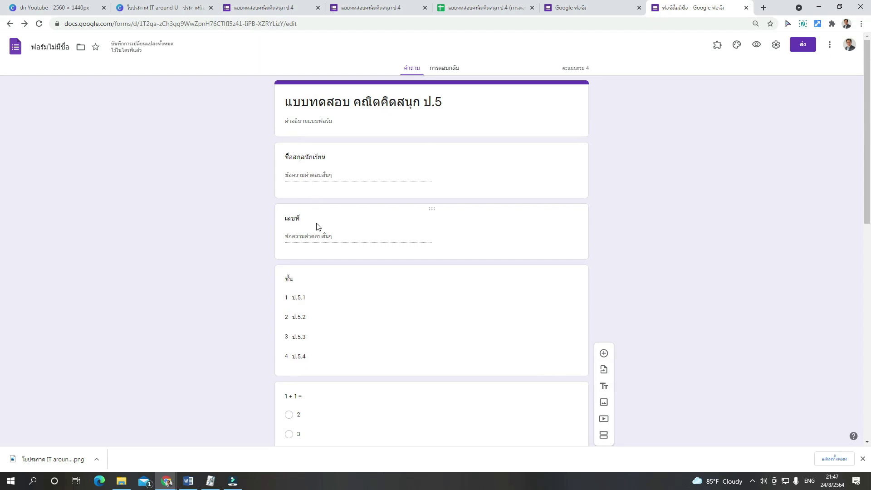
{"action": "scroll", "coordinate": [353, 296], "scroll_direction": "down", "scroll_amount": 7}
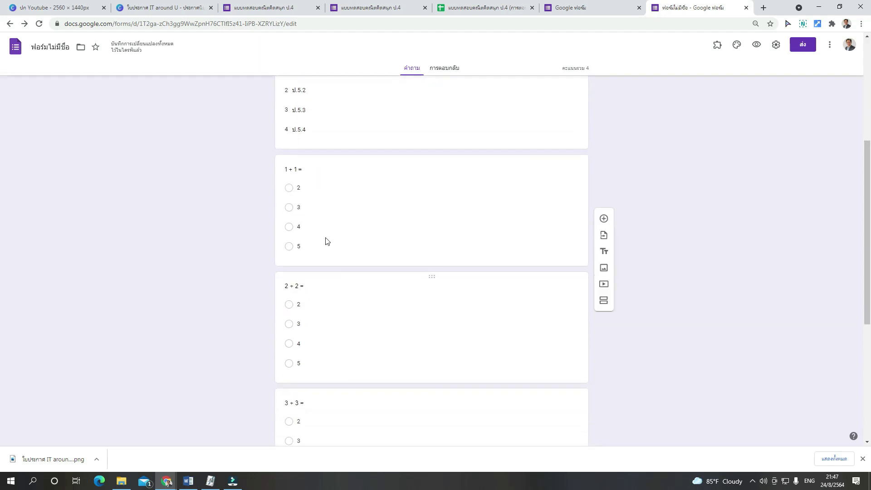
{"action": "scroll", "coordinate": [302, 187], "scroll_direction": "down", "scroll_amount": 4}
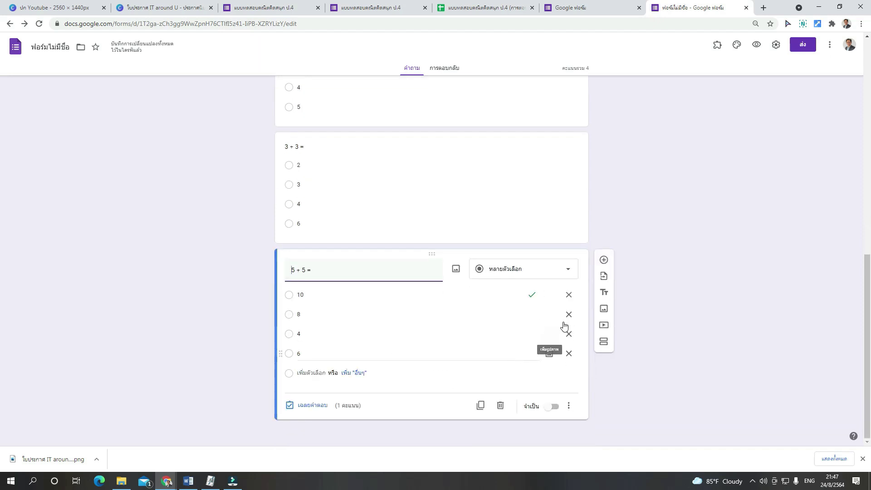
{"action": "left_click", "coordinate": [626, 200]}
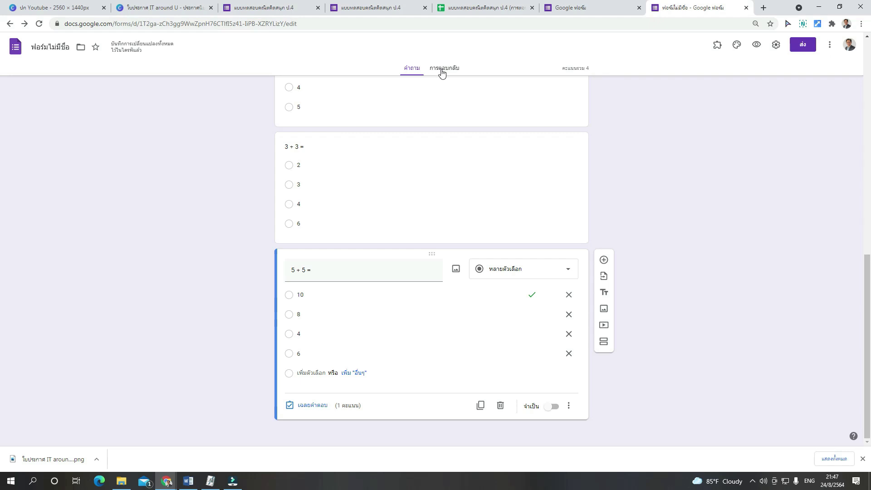
{"action": "scroll", "coordinate": [197, 180], "scroll_direction": "up", "scroll_amount": 15}
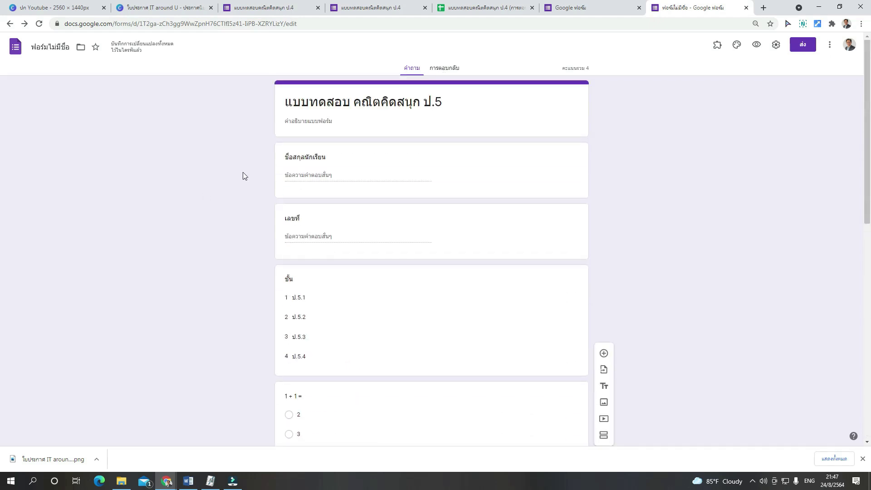
{"action": "left_click", "coordinate": [54, 50]}
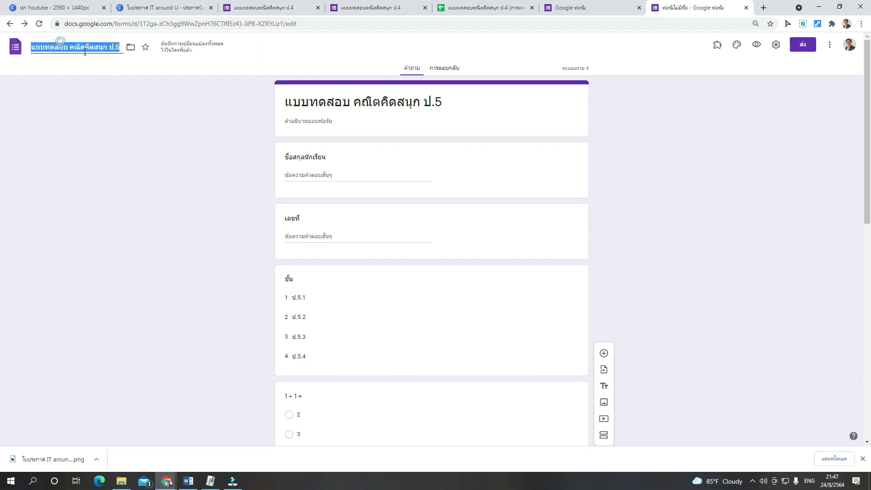
{"action": "left_click", "coordinate": [243, 137]}
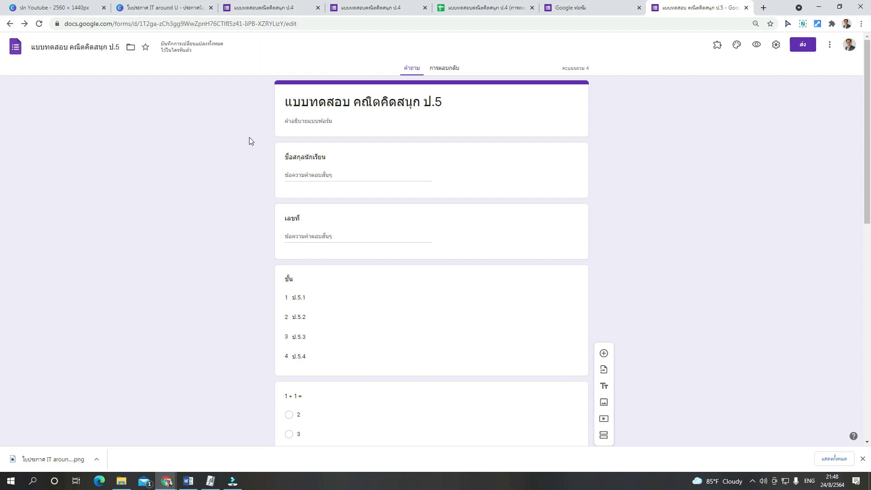
Step: Create a new linked spreadsheet for the form's responses, named after the ป.5 quiz
{"action": "left_click", "coordinate": [450, 73]}
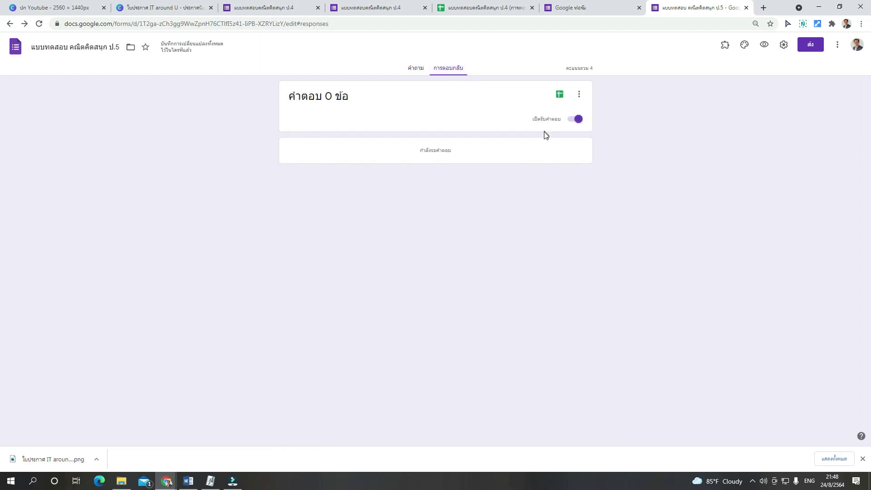
{"action": "left_click", "coordinate": [560, 95]}
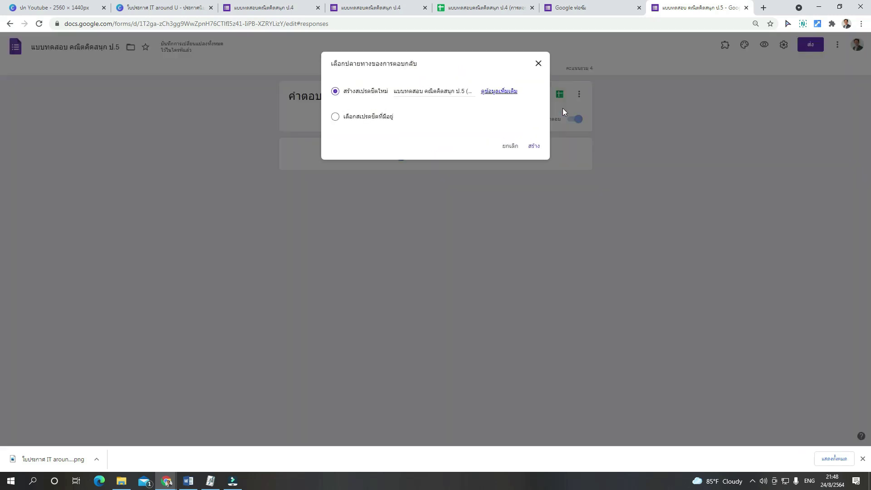
{"action": "left_click", "coordinate": [534, 146]}
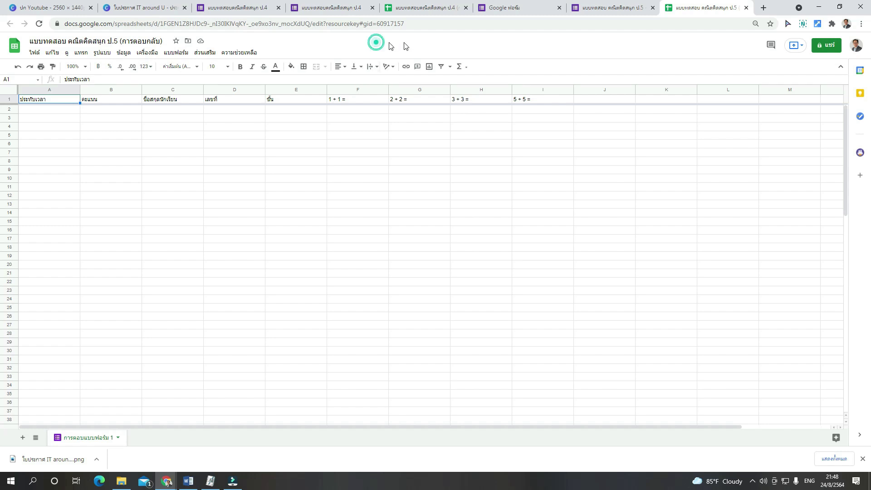
Step: Preview the quiz form and fill in the student's name, number 4 and class ป.5.1
{"action": "left_click", "coordinate": [610, 13]}
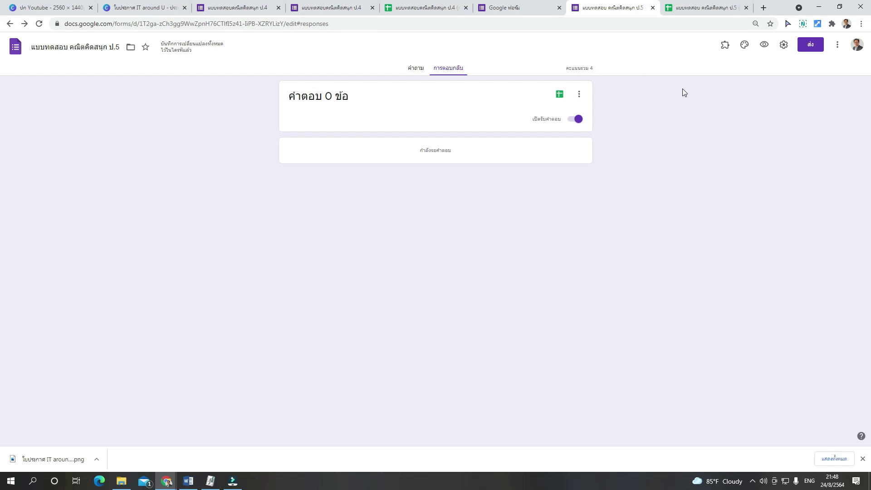
{"action": "left_click", "coordinate": [765, 45]}
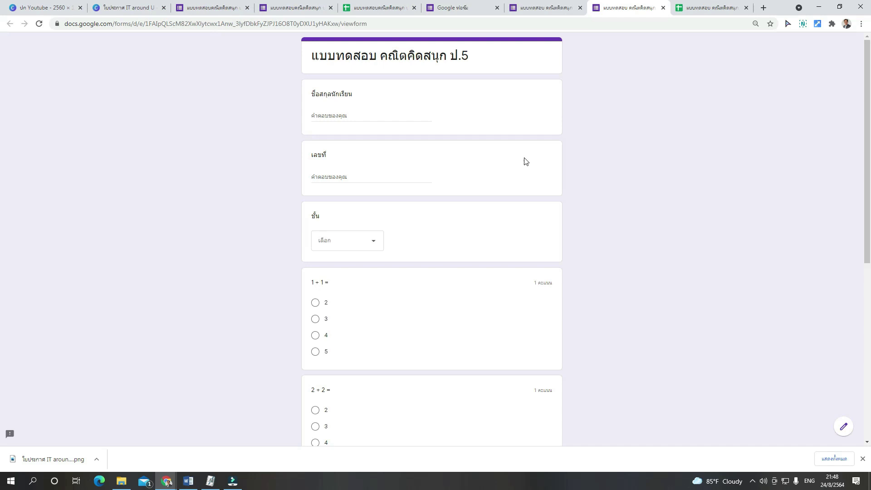
{"action": "left_click", "coordinate": [344, 117]}
{"action": "key", "text": "grave"}
{"action": "type", "text": "กิตรวิทร์"}
{"action": "left_click", "coordinate": [341, 176]}
{"action": "key", "text": "grave"}
{"action": "type", "text": "3"}
{"action": "key", "text": "BackSpace"}
{"action": "type", "text": "4"}
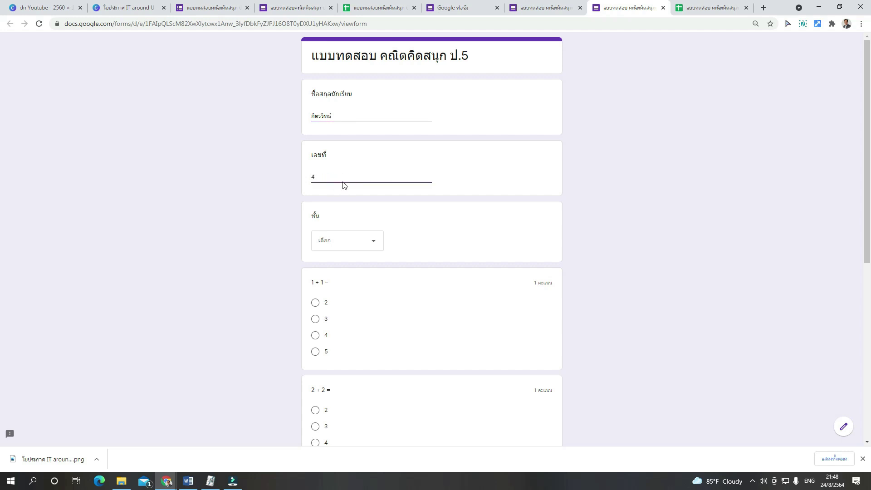
{"action": "left_click", "coordinate": [335, 241]}
{"action": "left_click", "coordinate": [350, 268]}
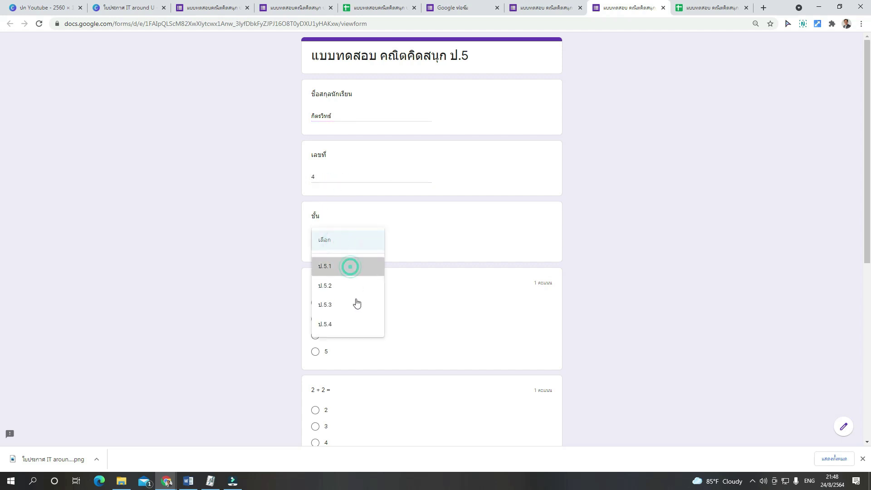
Step: Answer the four addition questions with 2, 4, 2 and 8 in order, and submit the response
{"action": "left_click", "coordinate": [317, 303]}
{"action": "scroll", "coordinate": [326, 307], "scroll_direction": "down", "scroll_amount": 4}
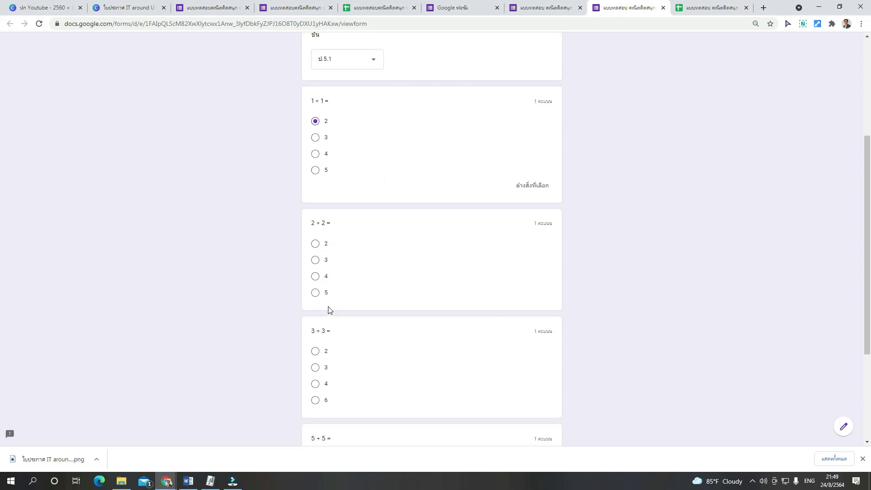
{"action": "left_click", "coordinate": [315, 276]}
{"action": "scroll", "coordinate": [324, 318], "scroll_direction": "down", "scroll_amount": 2}
{"action": "left_click", "coordinate": [315, 275]}
{"action": "scroll", "coordinate": [323, 340], "scroll_direction": "down", "scroll_amount": 2}
{"action": "left_click", "coordinate": [316, 317]}
{"action": "left_click", "coordinate": [324, 399]}
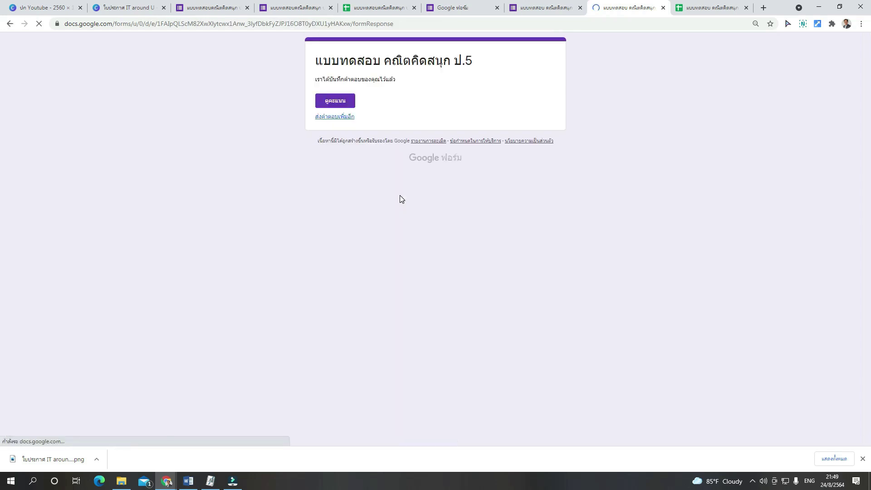
Step: View the submitted response's total score and check the points given for each question
{"action": "left_click", "coordinate": [347, 105]}
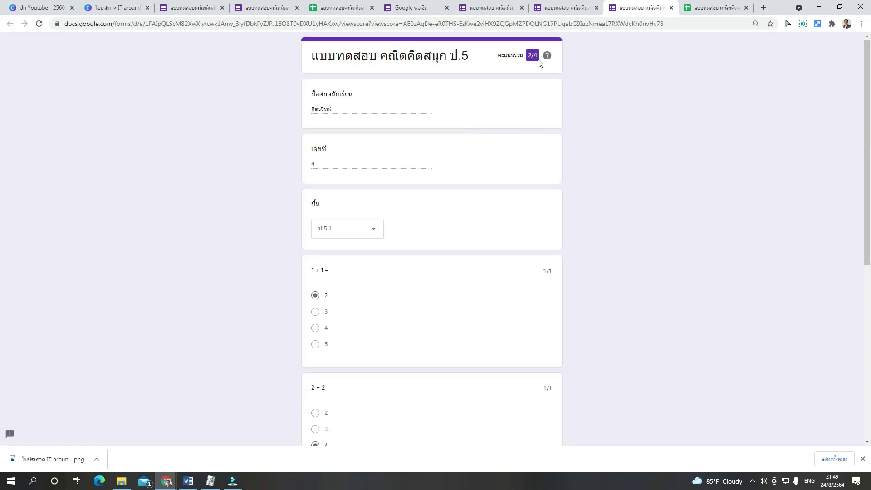
{"action": "scroll", "coordinate": [582, 114], "scroll_direction": "down", "scroll_amount": 7}
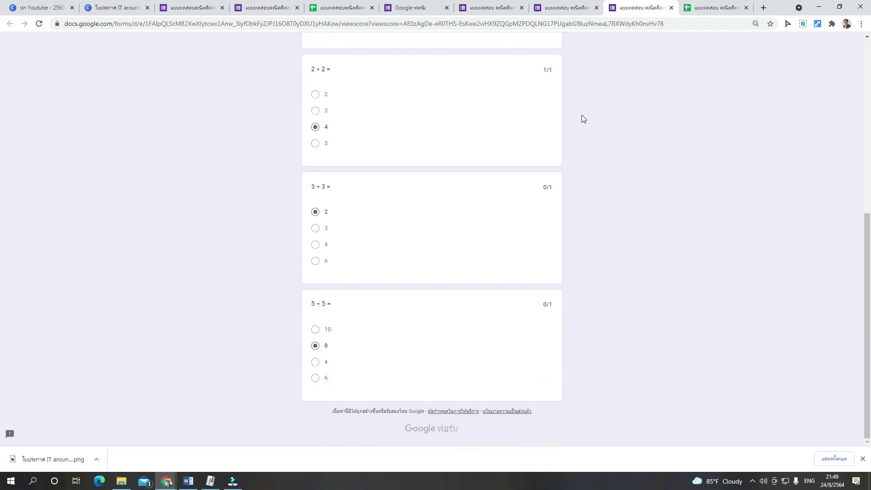
{"action": "scroll", "coordinate": [582, 116], "scroll_direction": "up", "scroll_amount": 3}
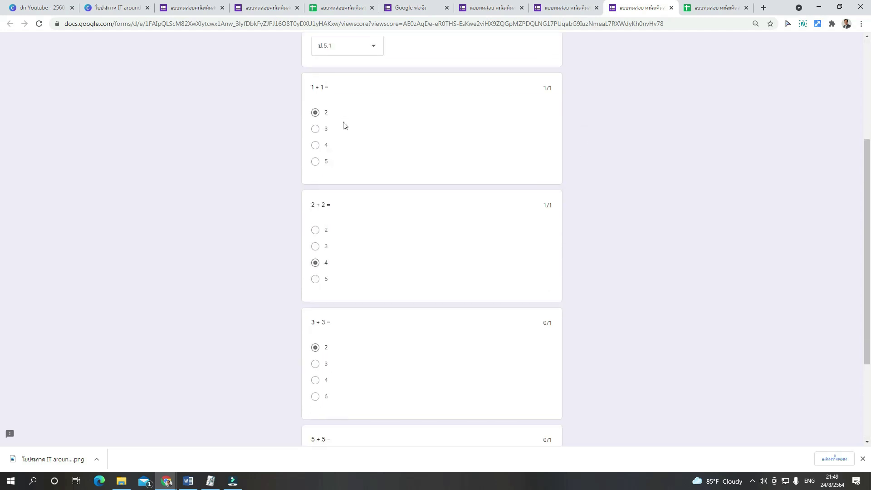
{"action": "scroll", "coordinate": [343, 126], "scroll_direction": "down", "scroll_amount": 3}
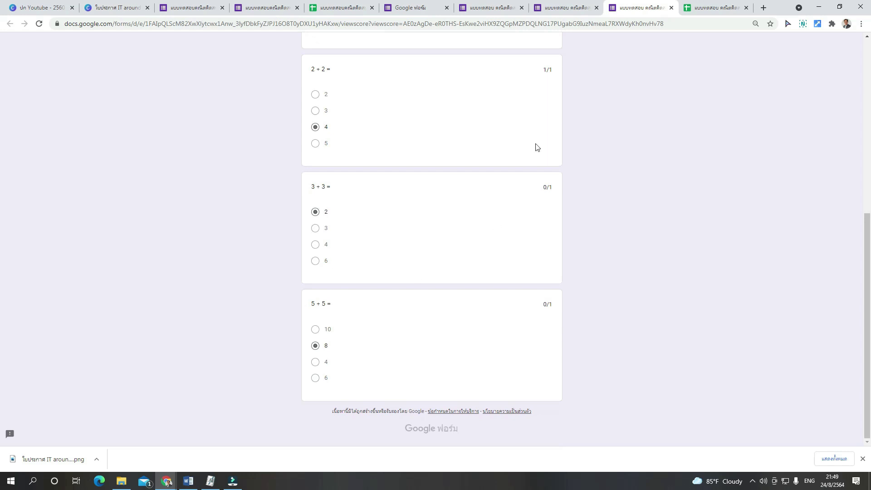
{"action": "scroll", "coordinate": [594, 189], "scroll_direction": "up", "scroll_amount": 7}
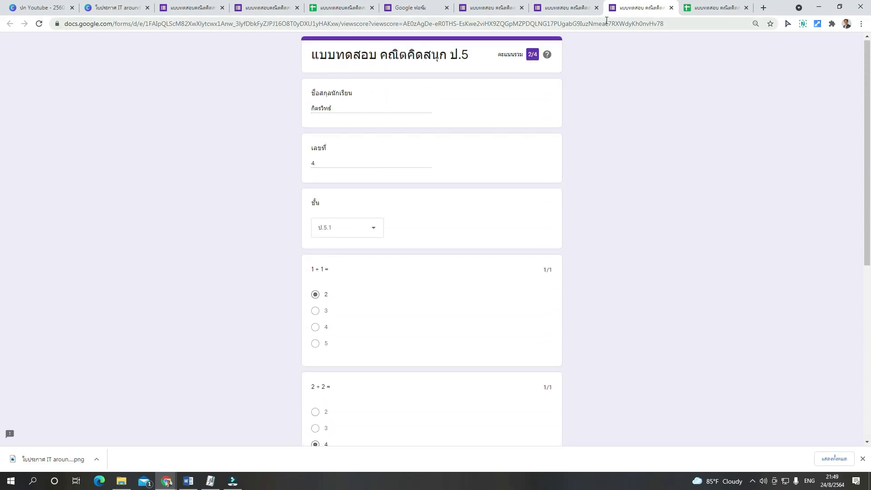
Step: Start another quiz response and fill in the student's name, number 4 and class ป.5.1
{"action": "left_click", "coordinate": [568, 11]}
{"action": "left_click", "coordinate": [346, 117]}
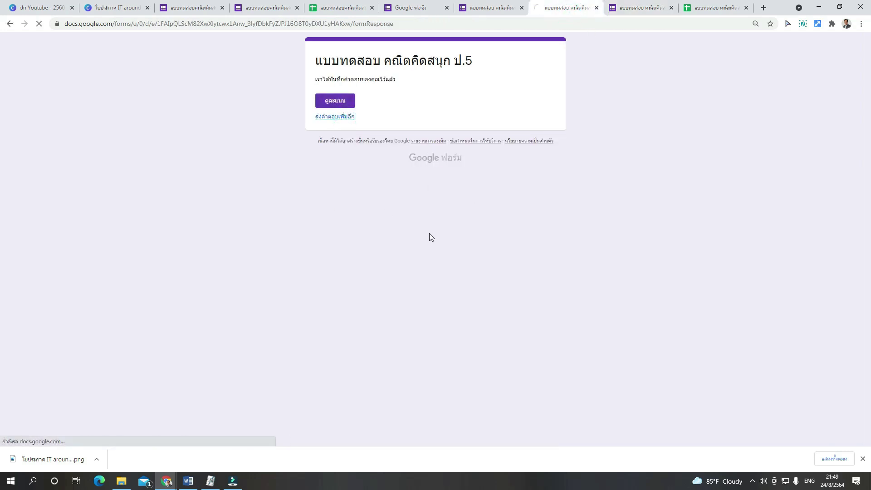
{"action": "left_click", "coordinate": [353, 116]}
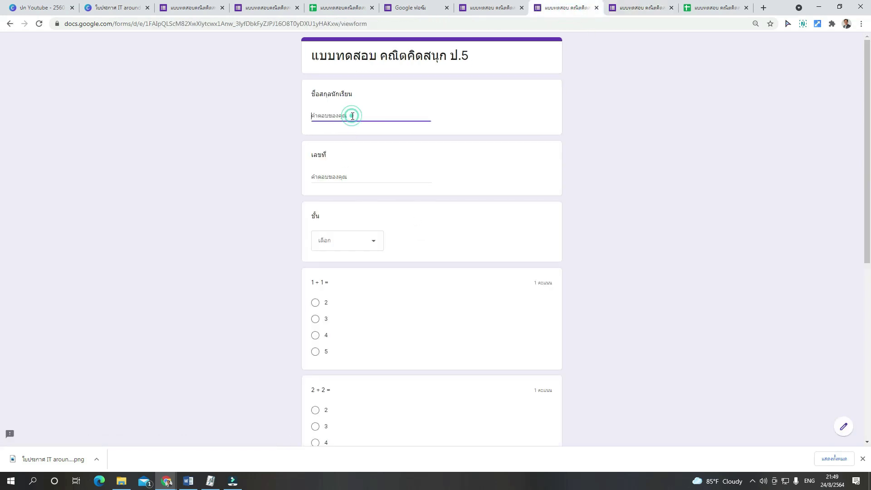
{"action": "key", "text": "alt+shift"}
{"action": "type", "text": "กิตรวิทย์"}
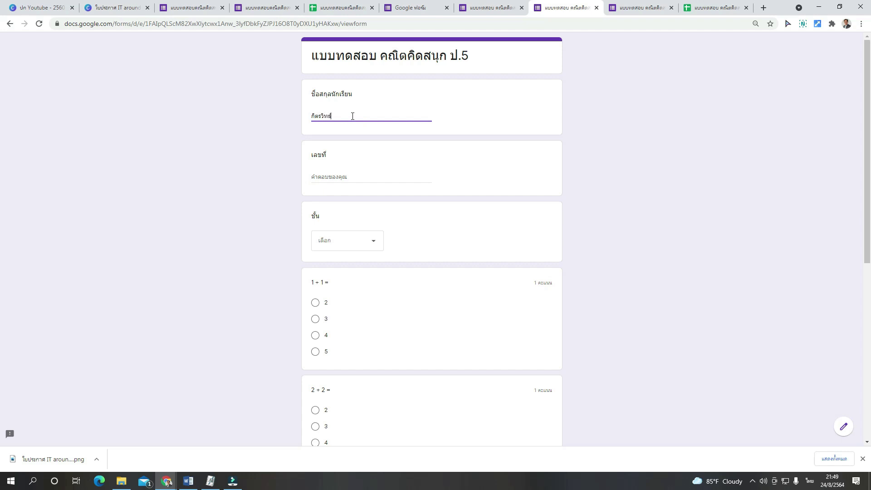
{"action": "left_click", "coordinate": [341, 175]}
{"action": "type", "text": "4"}
{"action": "left_click", "coordinate": [341, 241]}
{"action": "left_click", "coordinate": [334, 266]}
Step: Answer the four addition questions with 2, 4, 6 and 10 in order, submit the response and view its score
{"action": "scroll", "coordinate": [419, 307], "scroll_direction": "down", "scroll_amount": 2}
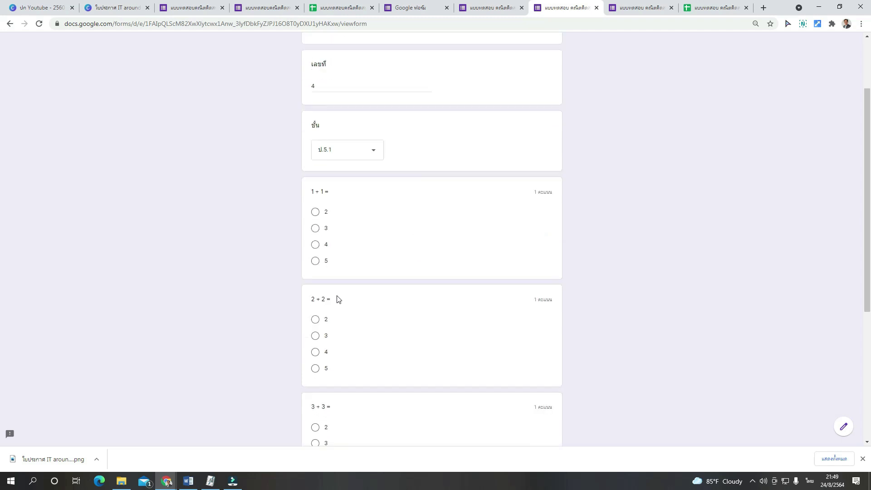
{"action": "left_click", "coordinate": [315, 212]}
{"action": "left_click", "coordinate": [315, 368]}
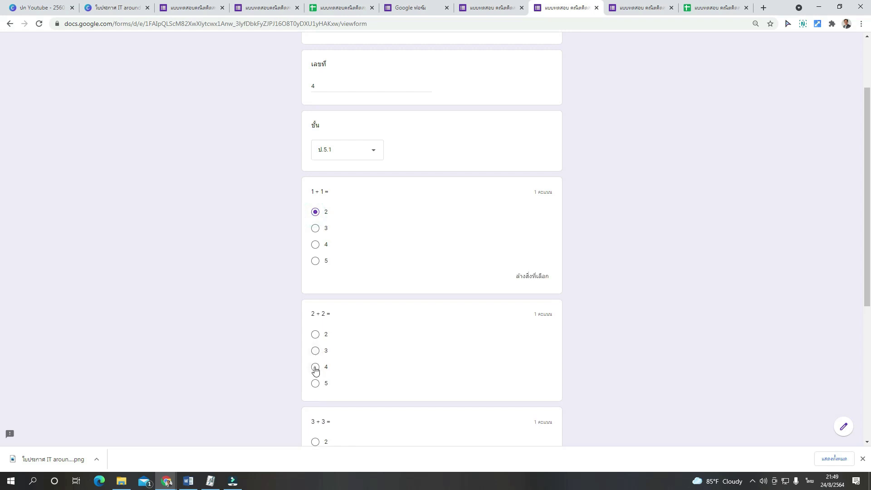
{"action": "scroll", "coordinate": [354, 345], "scroll_direction": "down", "scroll_amount": 3}
{"action": "left_click", "coordinate": [319, 323]}
{"action": "scroll", "coordinate": [349, 334], "scroll_direction": "down", "scroll_amount": 2}
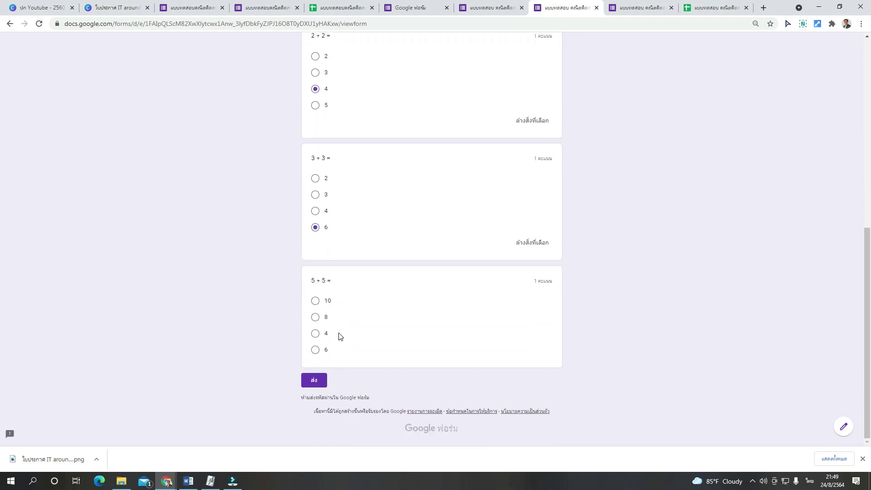
{"action": "left_click", "coordinate": [316, 302]}
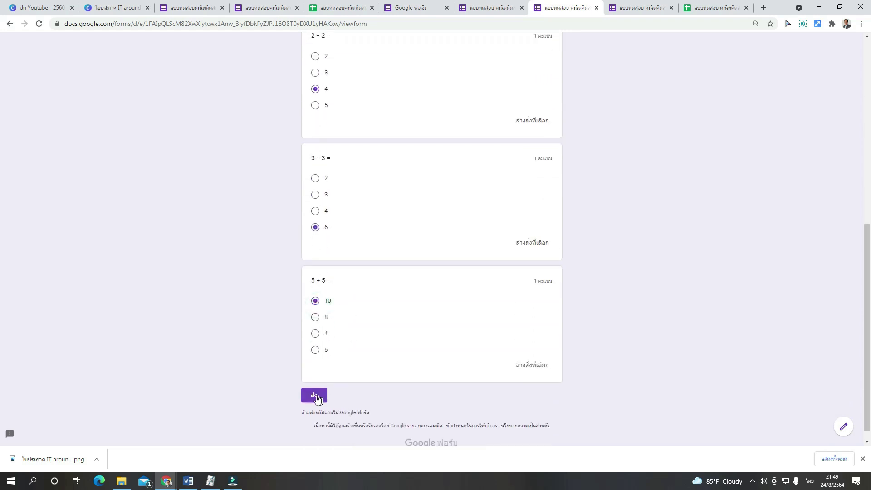
{"action": "left_click", "coordinate": [317, 399]}
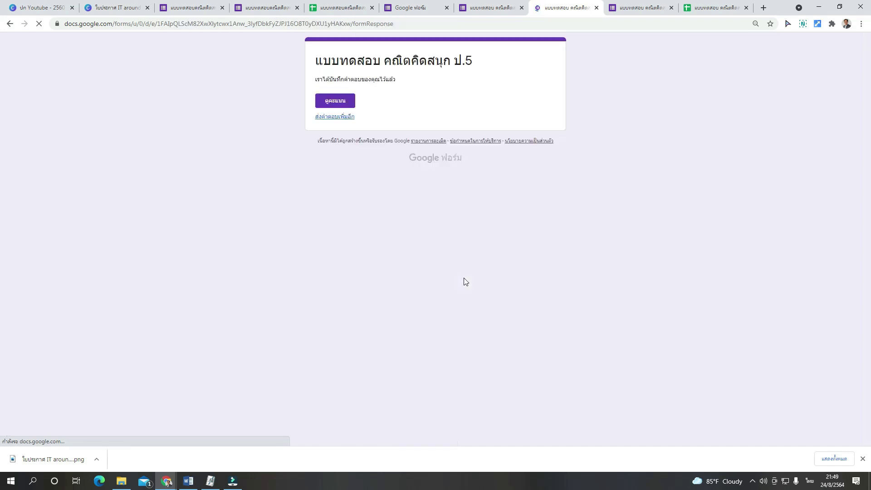
{"action": "left_click", "coordinate": [347, 105]}
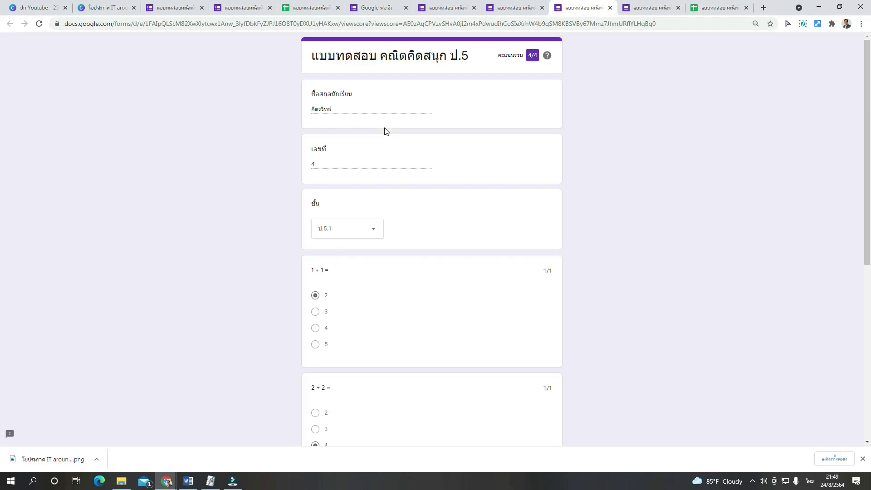
Step: Return to the submission confirmation page, start another response and fill in a different student's name, number 1 and class ป.5.2
{"action": "left_click", "coordinate": [522, 8]}
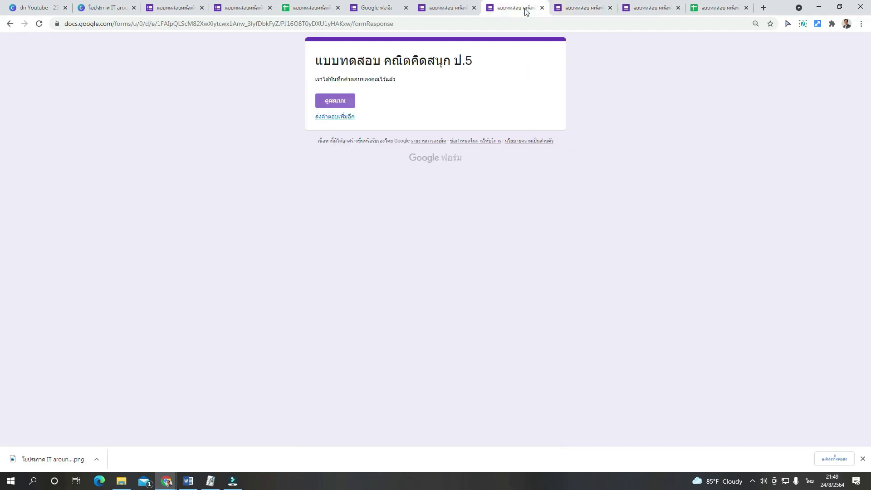
{"action": "left_click", "coordinate": [346, 117]}
{"action": "left_click", "coordinate": [352, 117]}
{"action": "key", "text": "grave"}
{"action": "key", "text": "grave"}
{"action": "type", "text": "สม"}
{"action": "left_click", "coordinate": [342, 183]}
{"action": "key", "text": "grave"}
{"action": "type", "text": "1"}
{"action": "left_click", "coordinate": [349, 235]}
{"action": "left_click", "coordinate": [354, 287]}
Step: Answer the four addition questions with 3, 5, 6 and 10 in order, and submit the response
{"action": "left_click", "coordinate": [319, 320]}
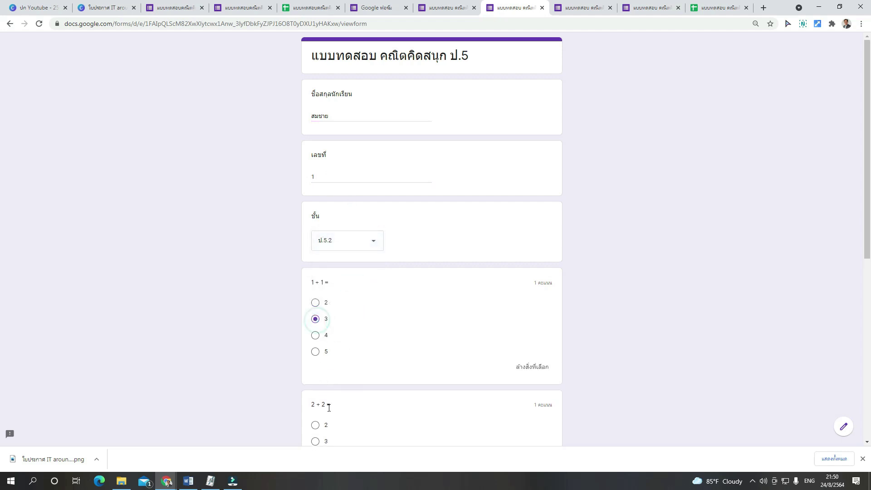
{"action": "scroll", "coordinate": [326, 401], "scroll_direction": "down", "scroll_amount": 2}
{"action": "left_click", "coordinate": [316, 382]}
{"action": "scroll", "coordinate": [321, 383], "scroll_direction": "down", "scroll_amount": 3}
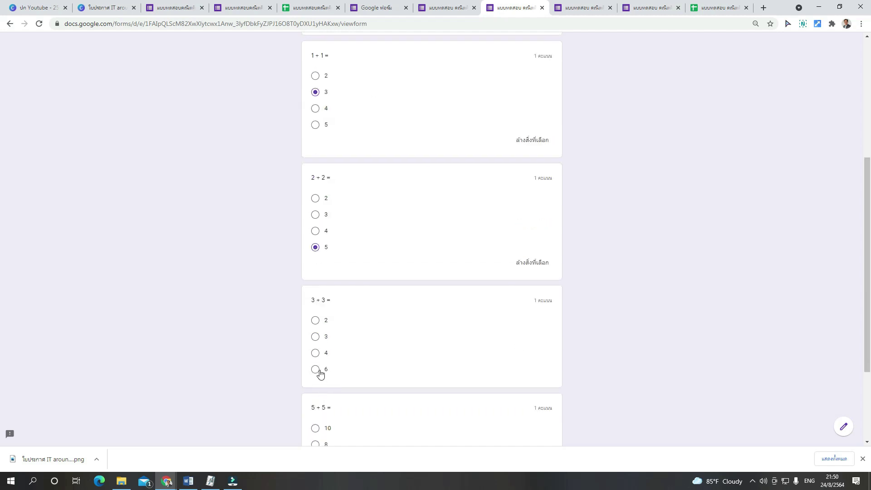
{"action": "left_click", "coordinate": [315, 369]}
{"action": "scroll", "coordinate": [315, 368], "scroll_direction": "down", "scroll_amount": 3}
{"action": "left_click", "coordinate": [315, 306]}
{"action": "left_click", "coordinate": [314, 400]}
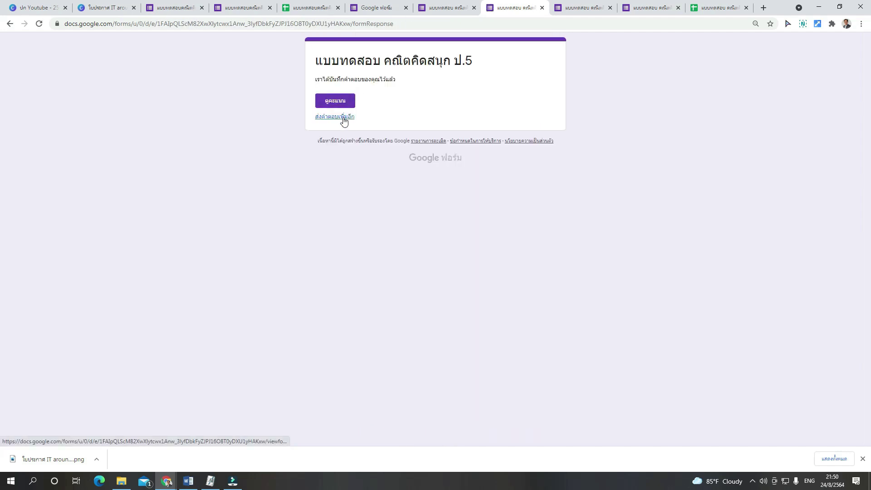
Step: Start one more response and fill in a third student's name, number 3 and class ป.5.4
{"action": "left_click", "coordinate": [343, 119]}
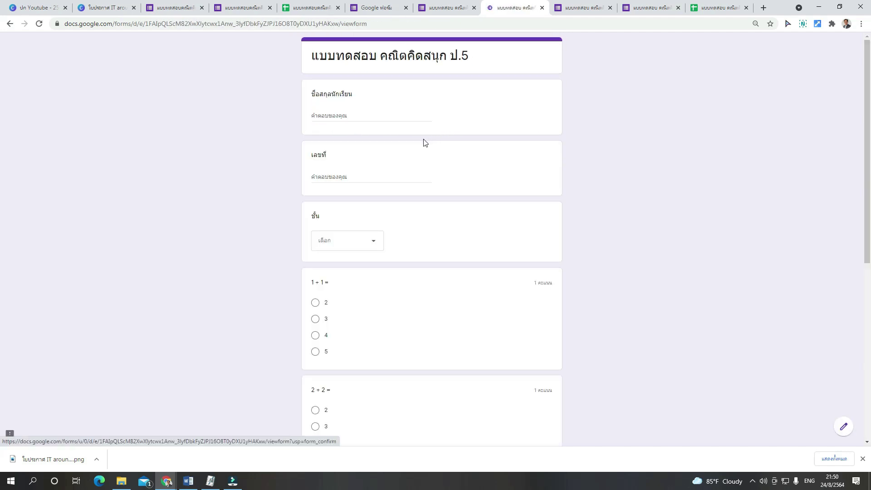
{"action": "left_click", "coordinate": [369, 120]}
{"action": "type", "text": "l"}
{"action": "key", "text": "BackSpace"}
{"action": "key", "text": "alt+shift"}
{"action": "type", "text": "สมหญิง"}
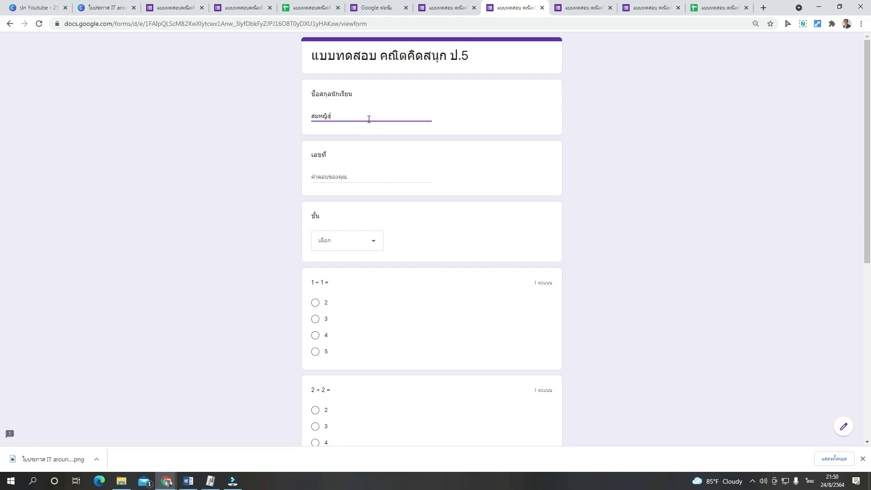
{"action": "left_click", "coordinate": [375, 178]}
{"action": "type", "text": "3"}
{"action": "left_click", "coordinate": [358, 235]}
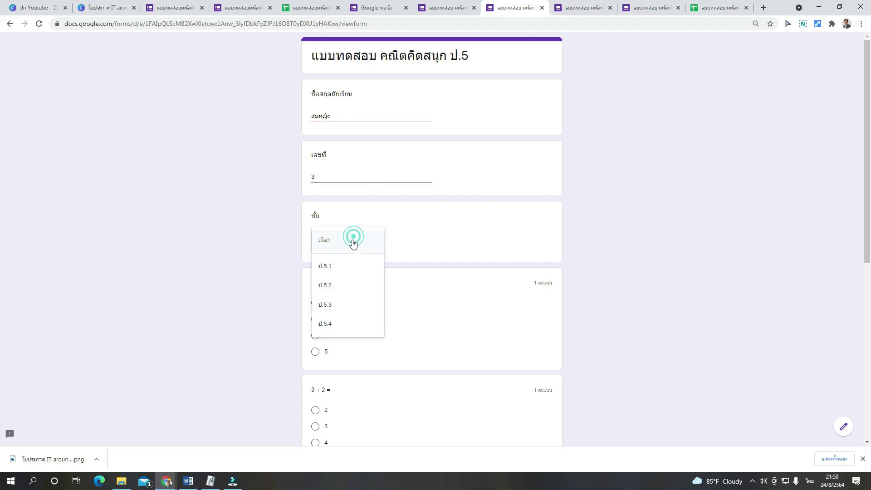
{"action": "left_click", "coordinate": [342, 326]}
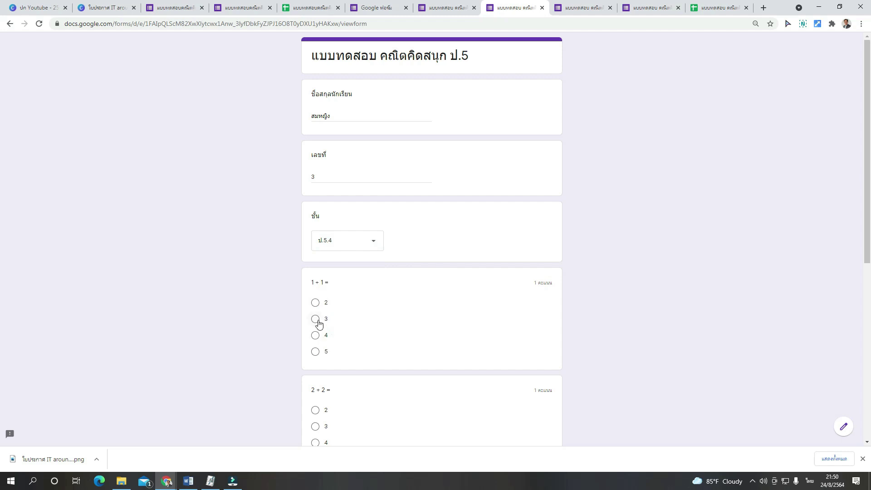
Step: Answer the four addition questions with 3, 4, 3 and 10 in order, submit the response and reopen a blank form
{"action": "left_click", "coordinate": [315, 319]}
{"action": "scroll", "coordinate": [320, 390], "scroll_direction": "down", "scroll_amount": 2}
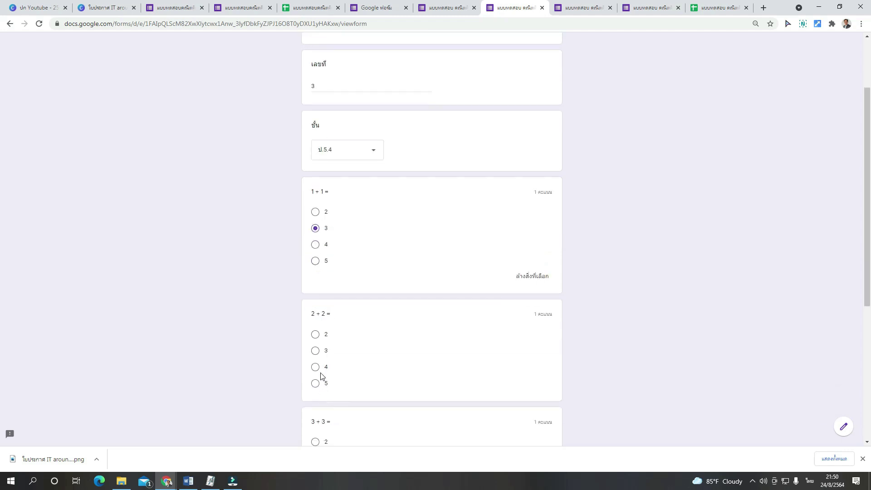
{"action": "left_click", "coordinate": [316, 368]}
{"action": "scroll", "coordinate": [320, 370], "scroll_direction": "down", "scroll_amount": 4}
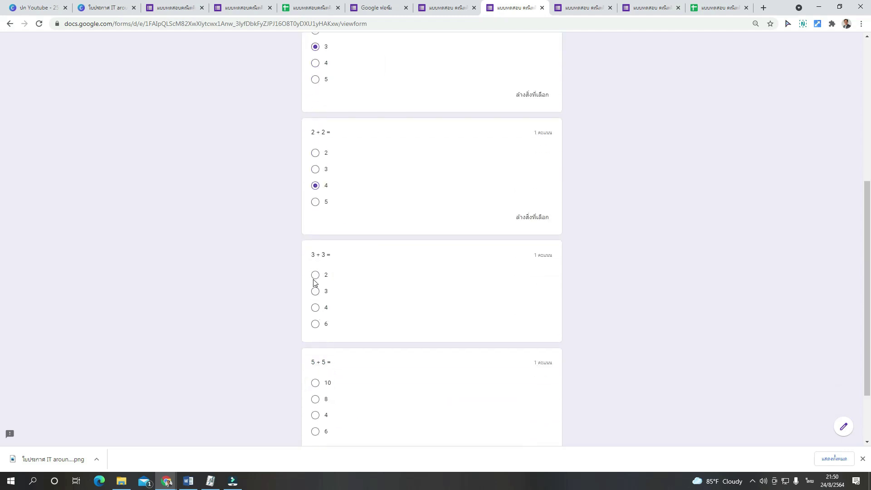
{"action": "left_click", "coordinate": [315, 290]}
{"action": "scroll", "coordinate": [332, 353], "scroll_direction": "down", "scroll_amount": 2}
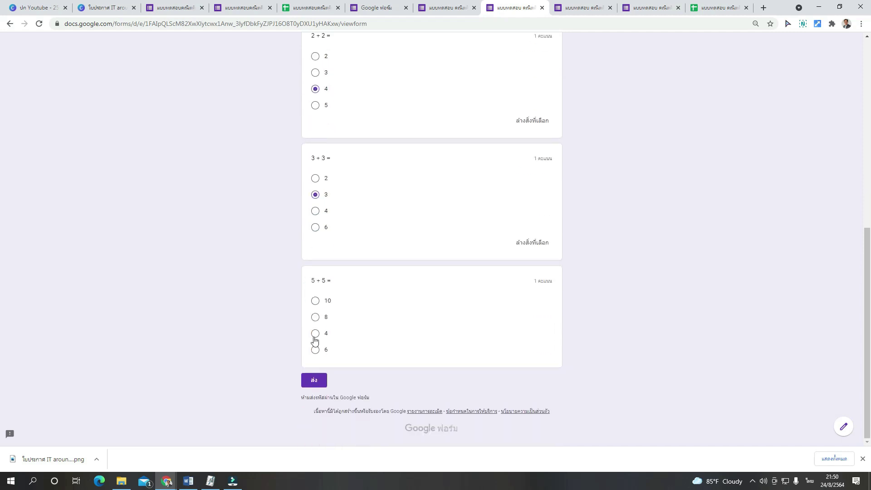
{"action": "left_click", "coordinate": [315, 300]}
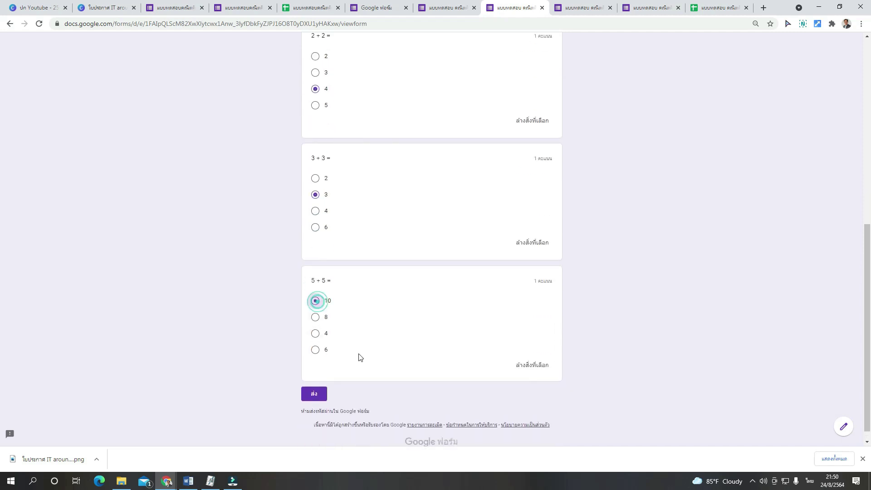
{"action": "left_click", "coordinate": [320, 397]}
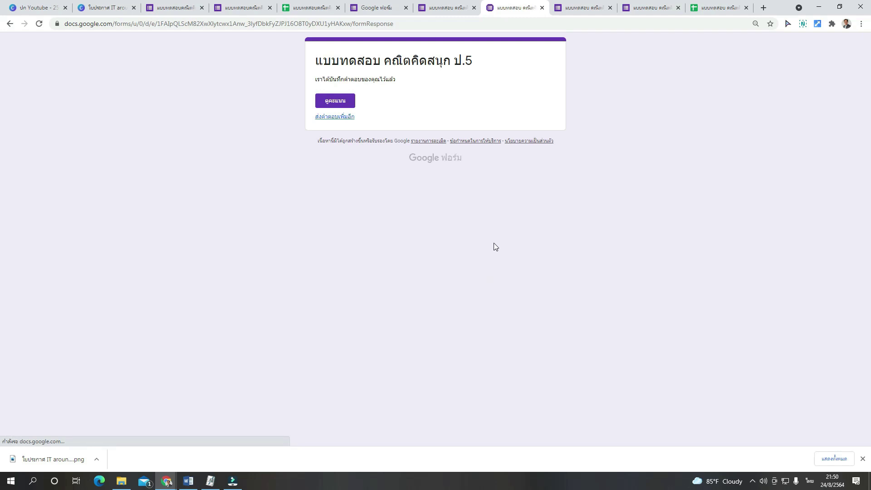
{"action": "left_click", "coordinate": [348, 119]}
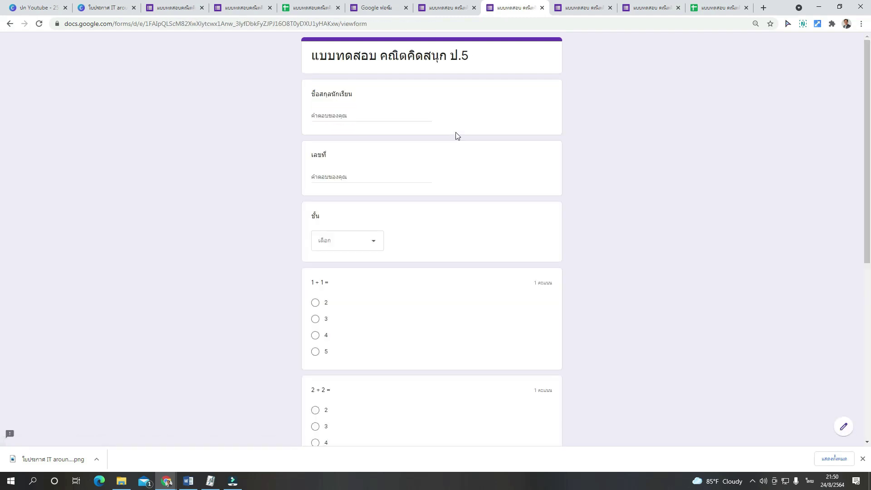
Step: Switch to the linked response spreadsheet and add the column heading เลขที่ใบประกาศ in cell J1
{"action": "left_click", "coordinate": [725, 8]}
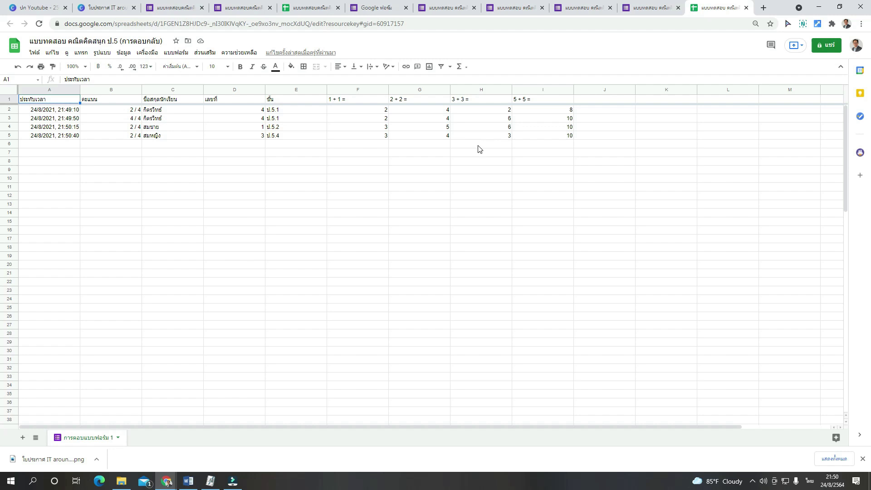
{"action": "left_click", "coordinate": [603, 100]}
{"action": "type", "text": "g"}
{"action": "key", "text": "grave"}
{"action": "key", "text": "BackSpace"}
{"action": "type", "text": "เล"}
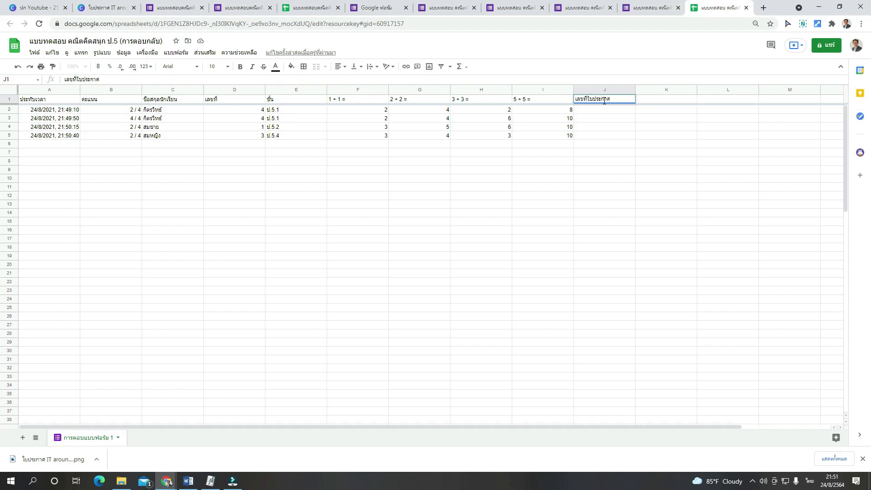
{"action": "type", "text": "ขที่ใบประกาศ"}
Step: Number the four responses manually as 1, 2, 3 and 4 in cells J2 to J5
{"action": "left_click", "coordinate": [608, 120]}
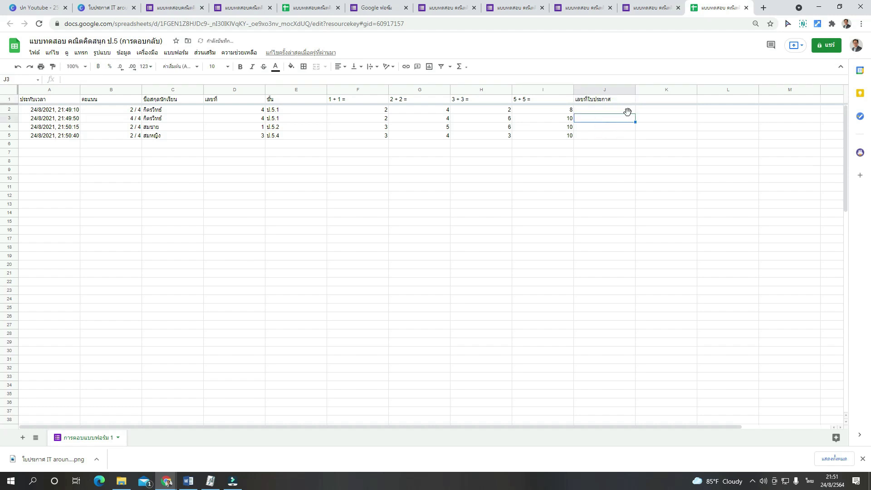
{"action": "left_click", "coordinate": [628, 111]}
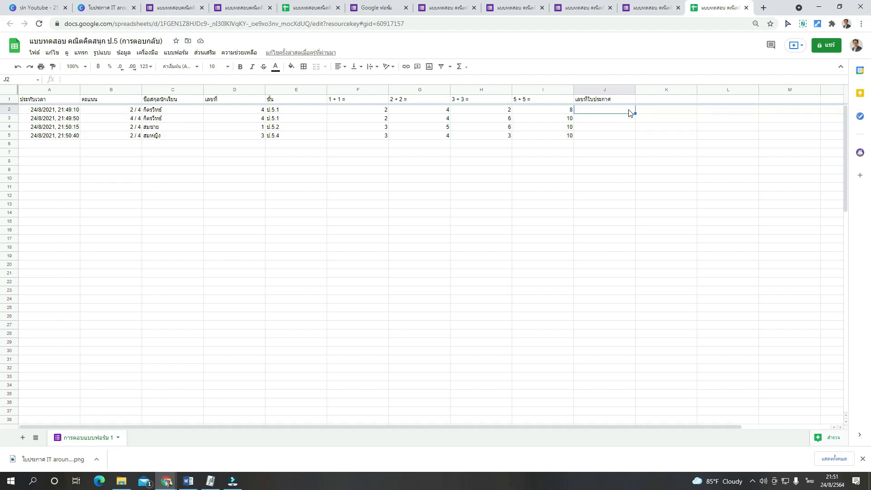
{"action": "type", "text": "1"}
{"action": "key", "text": "Return"}
{"action": "type", "text": "2"}
{"action": "key", "text": "Return"}
{"action": "type", "text": "3"}
{"action": "key", "text": "Return"}
{"action": "type", "text": "4"}
{"action": "key", "text": "Return"}
{"action": "key", "text": "Down"}
{"action": "key", "text": "Down"}
{"action": "key", "text": "Up"}
{"action": "key", "text": "Up"}
Step: Enter the formula =row()-1 in cell J2, fill it down to J5 and check the filled cells
{"action": "left_click", "coordinate": [628, 112]}
{"action": "type", "text": "="}
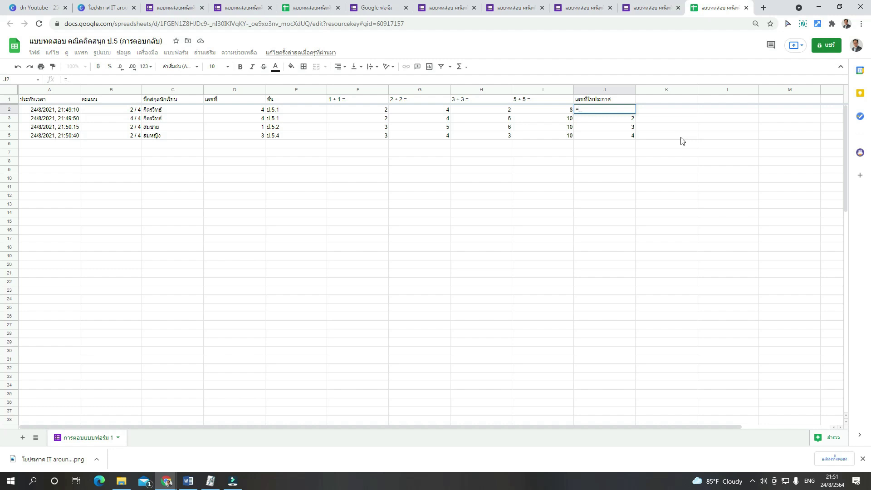
{"action": "type", "text": "row()-1"}
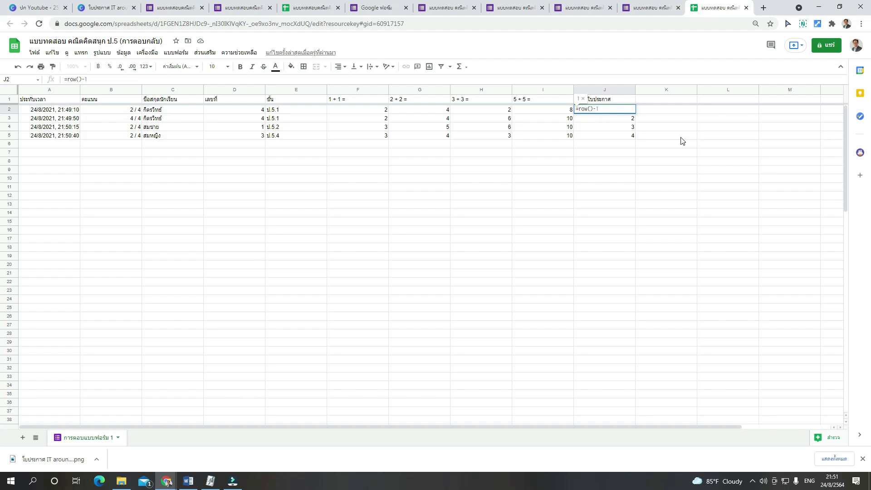
{"action": "key", "text": "Return"}
{"action": "left_click", "coordinate": [632, 109]}
{"action": "left_click_drag", "start_coordinate": [636, 114], "coordinate": [634, 140]}
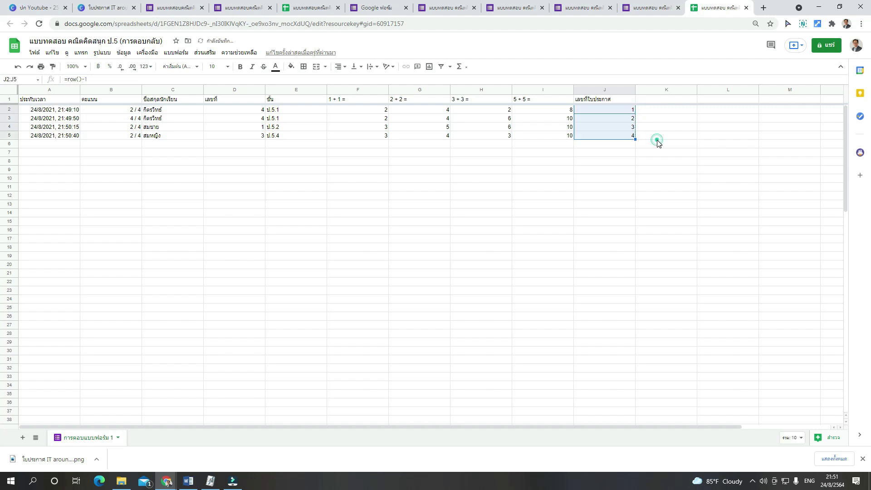
{"action": "left_click", "coordinate": [656, 142]}
{"action": "left_click", "coordinate": [624, 120]}
{"action": "left_click", "coordinate": [624, 127]}
{"action": "left_click", "coordinate": [624, 135]}
{"action": "left_click_drag", "start_coordinate": [603, 144], "coordinate": [725, 144]}
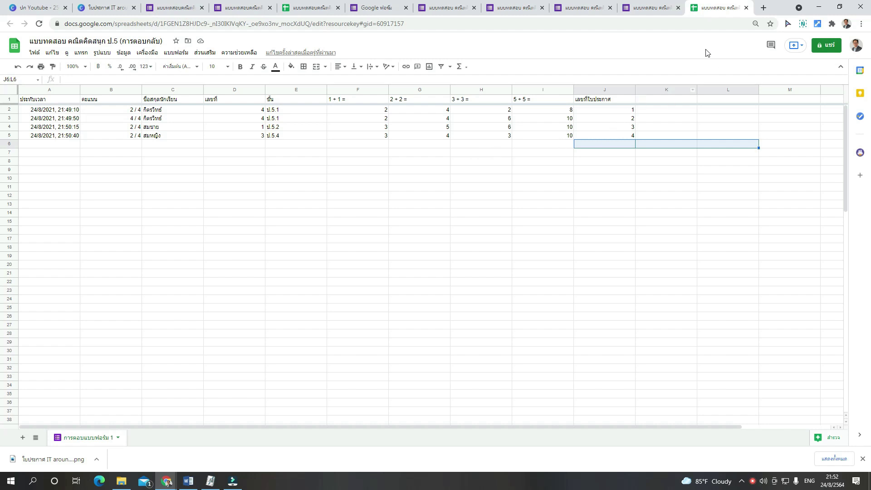
Step: Open Google Data Studio at datastudio.google.com in a new browser tab
{"action": "left_click", "coordinate": [764, 8]}
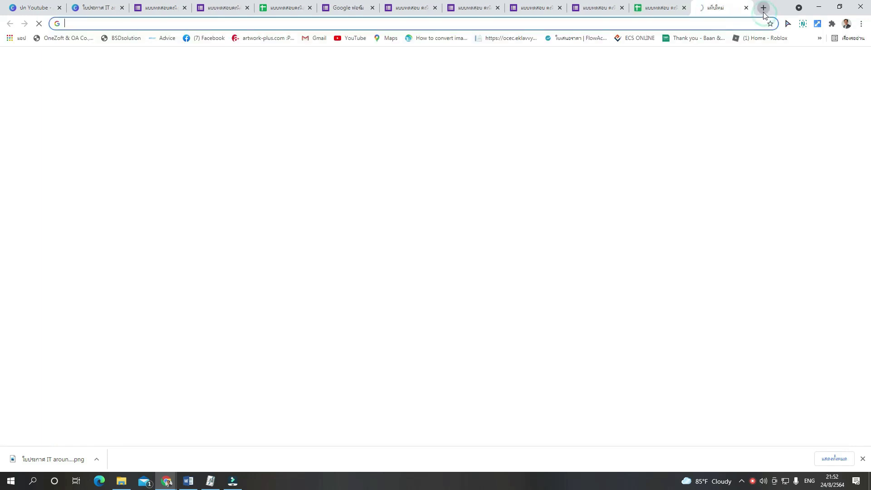
{"action": "left_click", "coordinate": [283, 25]}
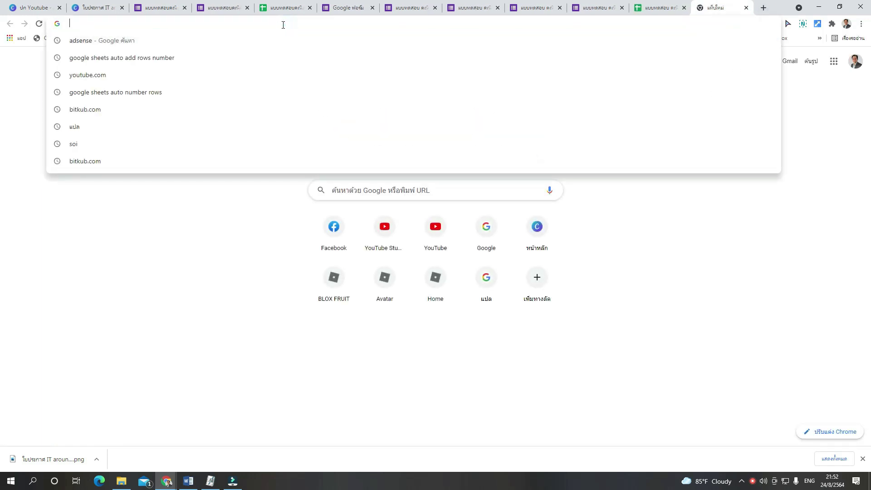
{"action": "type", "text": "datastudio.google.com"}
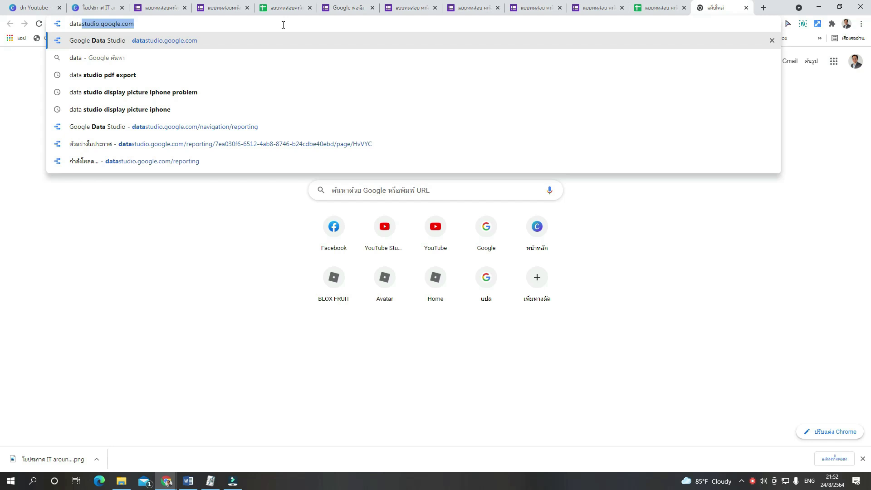
{"action": "key", "text": "Return"}
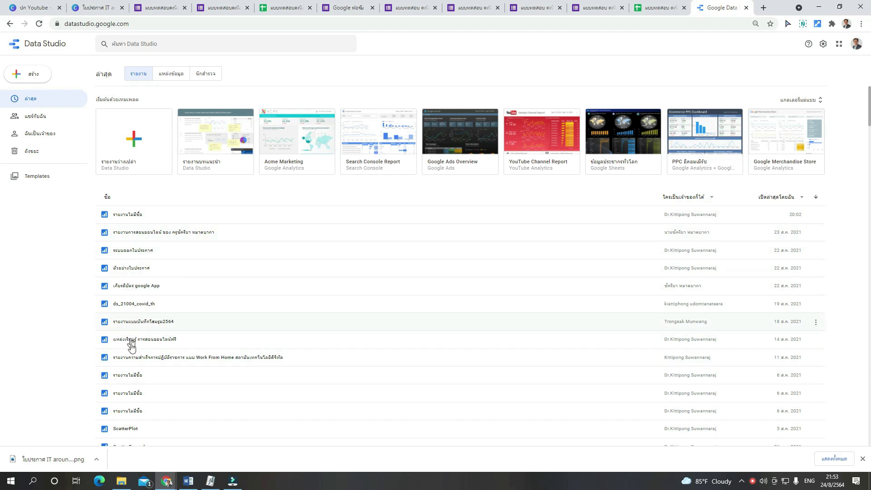
Step: Create a blank report using sheet การตอบแบบฟอร์ม 1 of the Google Sheets file แบบทดสอบ คณิตคิดสนุก ป.5 (การตอบกลับ) as its data source
{"action": "left_click", "coordinate": [159, 190]}
{"action": "left_click", "coordinate": [135, 142]}
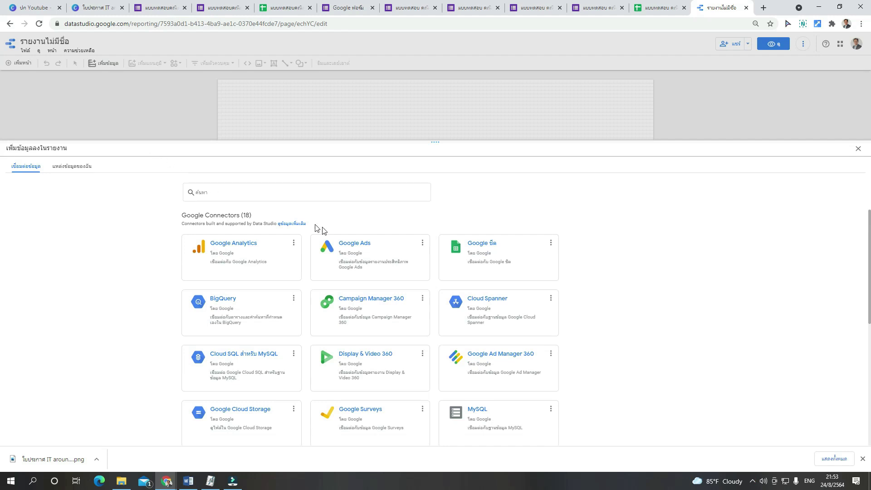
{"action": "left_click", "coordinate": [488, 246]}
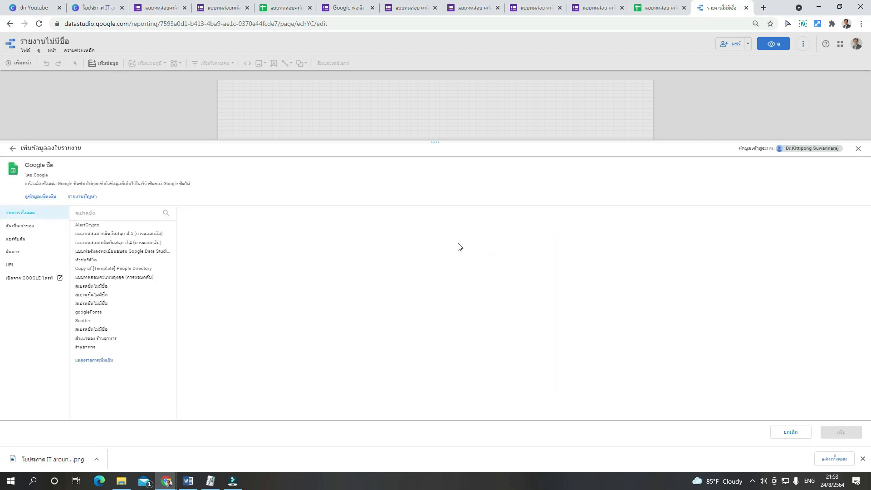
{"action": "left_click", "coordinate": [145, 237]}
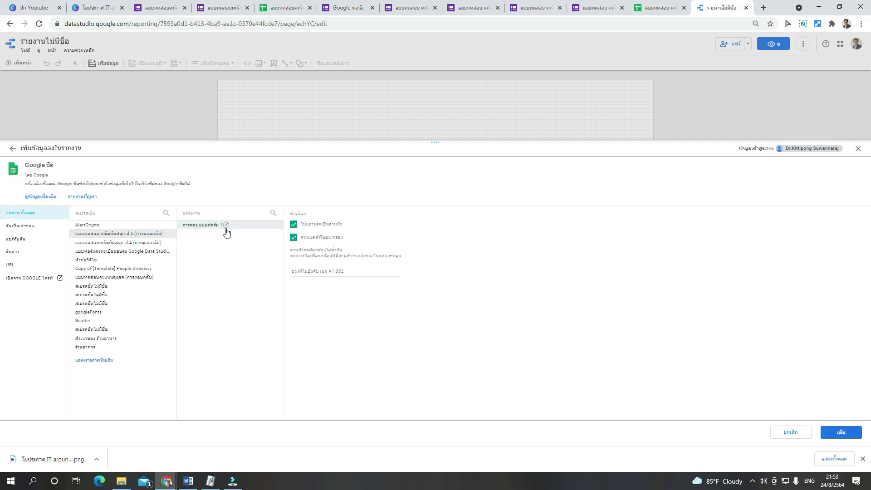
{"action": "left_click", "coordinate": [842, 433]}
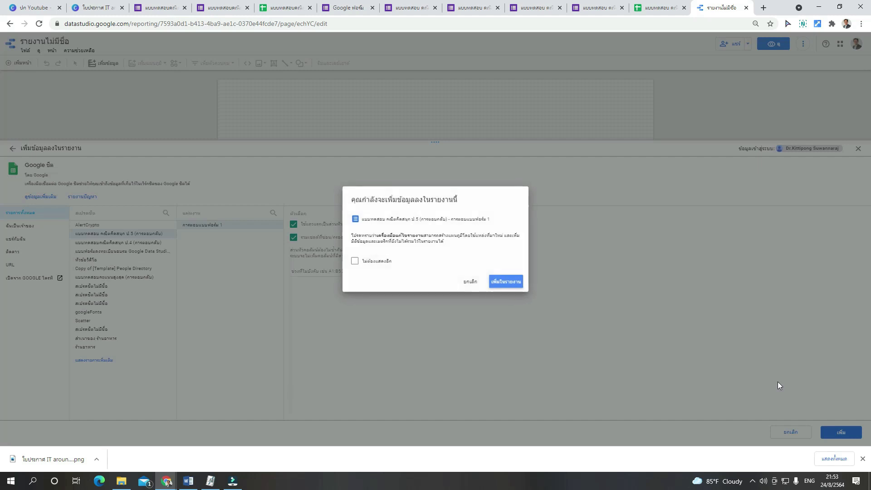
{"action": "left_click", "coordinate": [507, 282]}
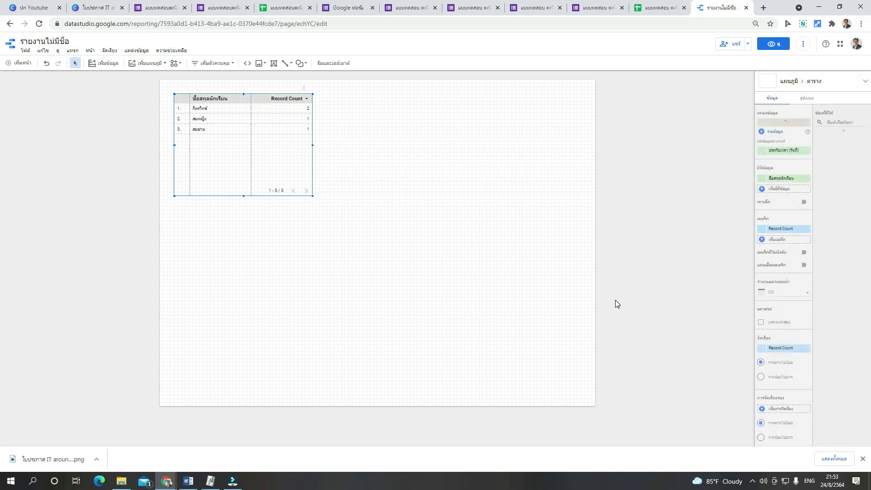
Step: Move the student table toward the middle of the page and check the certificate design in Canva before returning to the report
{"action": "left_click_drag", "start_coordinate": [229, 128], "coordinate": [313, 222]}
{"action": "left_click", "coordinate": [476, 213]}
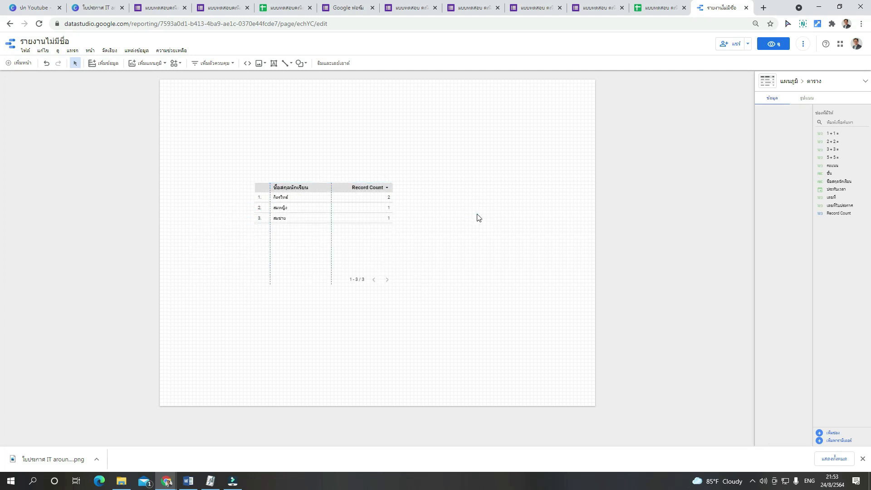
{"action": "left_click", "coordinate": [103, 12]}
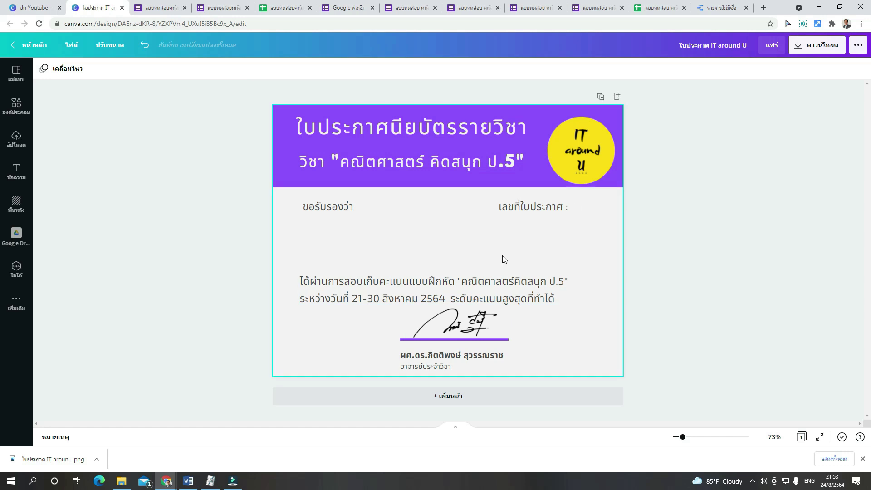
{"action": "left_click", "coordinate": [720, 9]}
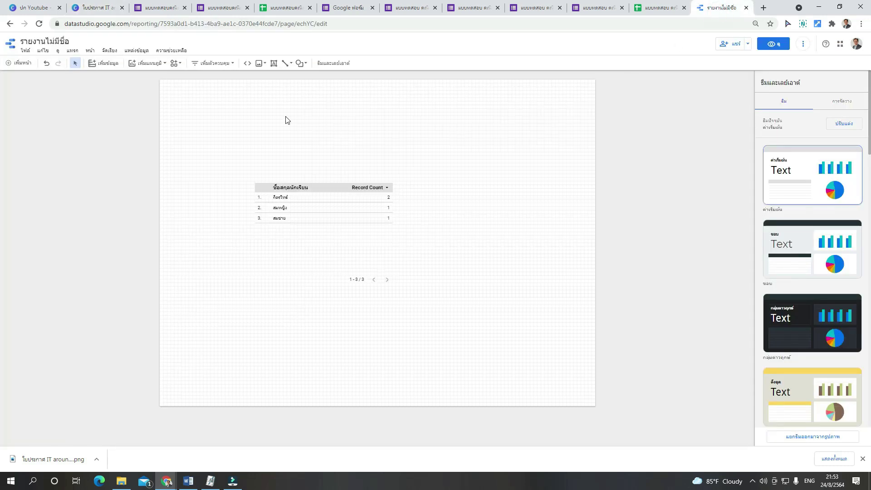
Step: Insert the certificate image Cer2 from the computer's Downloads folder into the report
{"action": "left_click", "coordinate": [259, 65]}
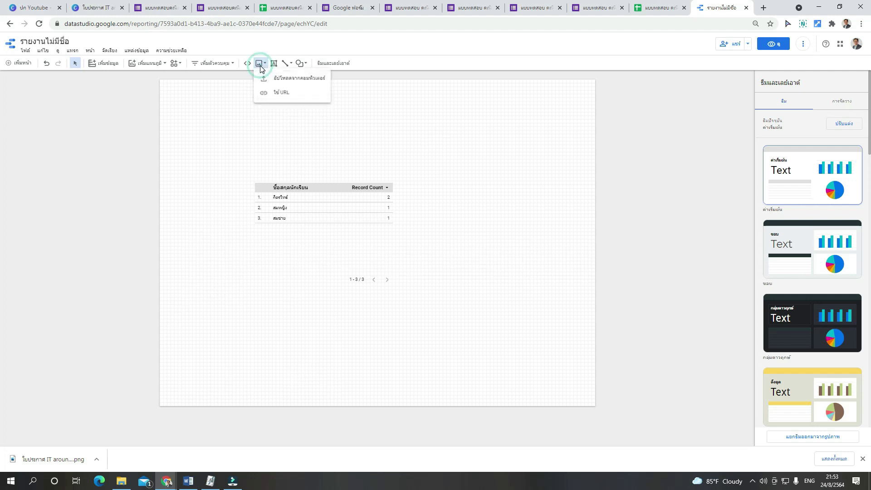
{"action": "left_click", "coordinate": [305, 79]}
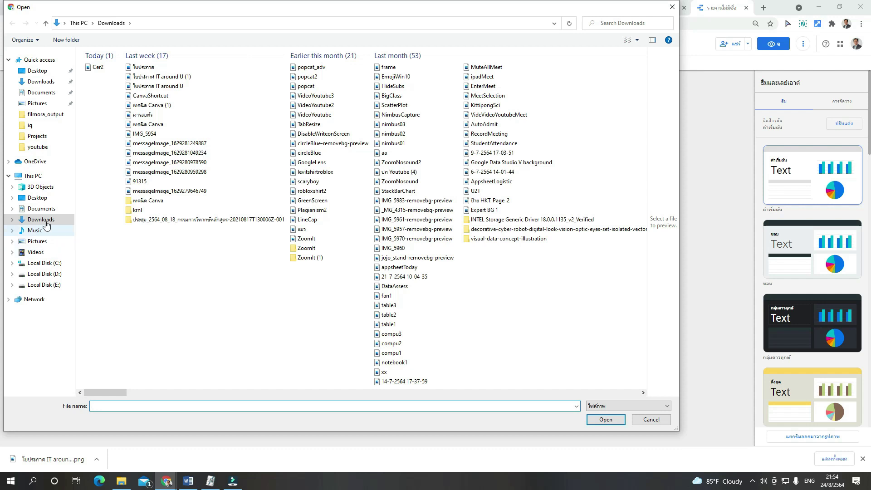
{"action": "left_click", "coordinate": [54, 223]}
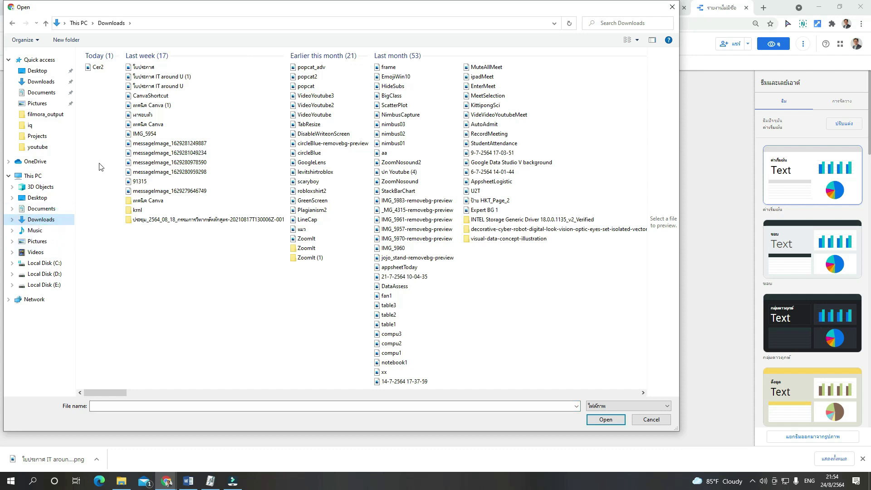
{"action": "left_click", "coordinate": [99, 68]}
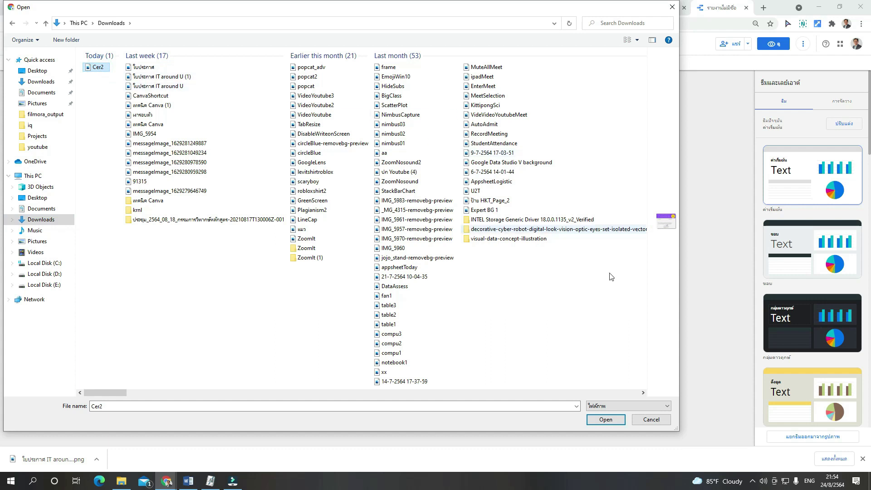
{"action": "left_click", "coordinate": [615, 420]}
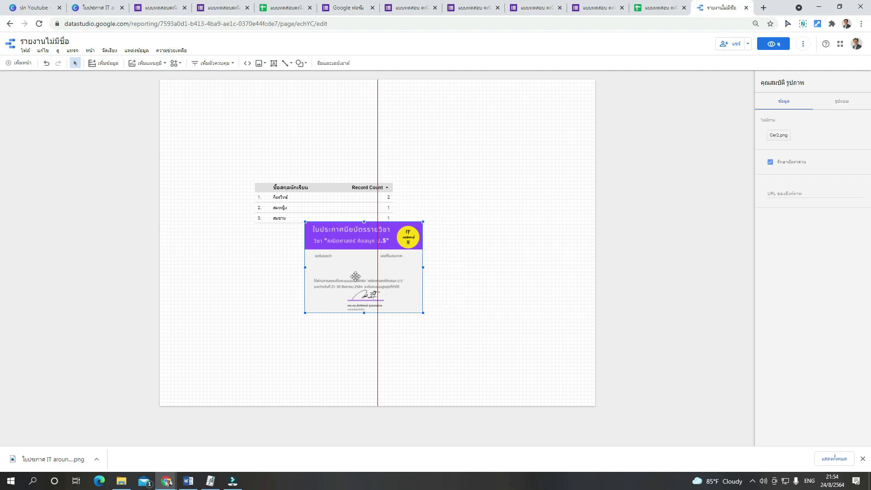
Step: Send the certificate image behind the table and place it in the page's upper-left corner
{"action": "left_click_drag", "start_coordinate": [354, 274], "coordinate": [229, 141]}
{"action": "right_click", "coordinate": [229, 140]}
{"action": "mouse_move", "coordinate": [282, 262]}
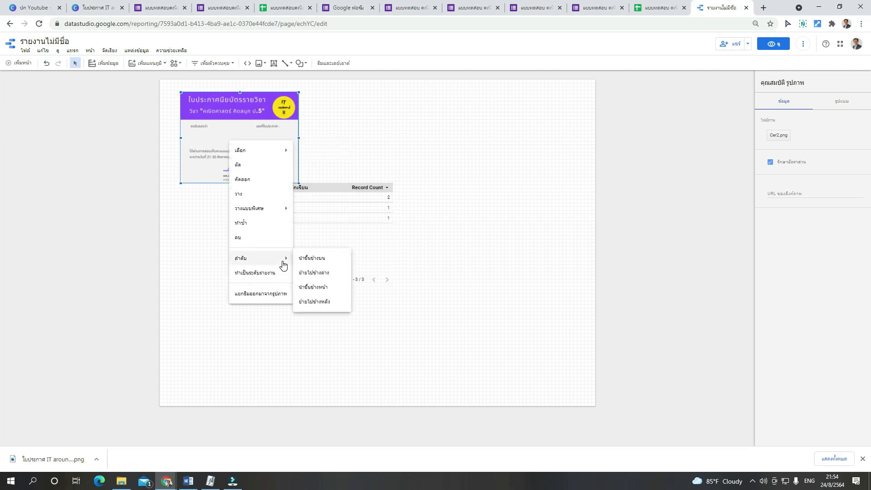
{"action": "left_click", "coordinate": [329, 306]}
{"action": "left_click_drag", "start_coordinate": [246, 140], "coordinate": [227, 127]}
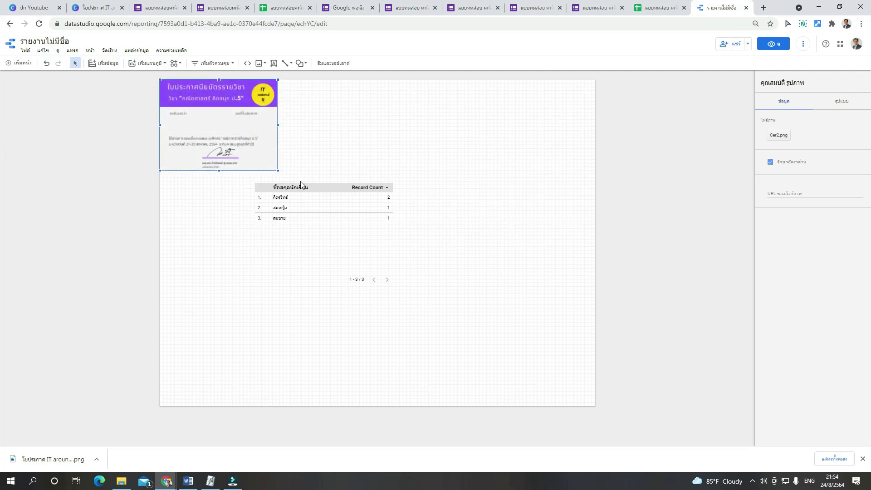
Step: Enlarge the certificate image to the full page width and adjust its edges and position against the page
{"action": "left_click_drag", "start_coordinate": [275, 167], "coordinate": [587, 399]}
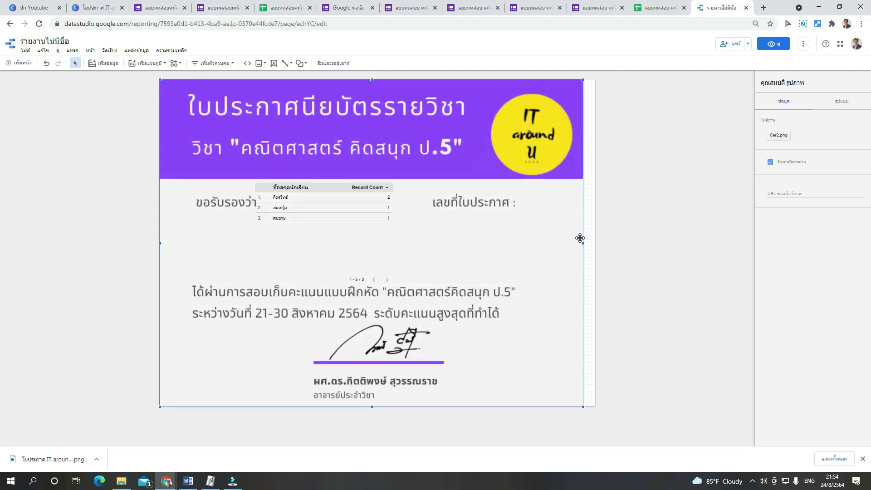
{"action": "left_click_drag", "start_coordinate": [583, 243], "coordinate": [595, 243]}
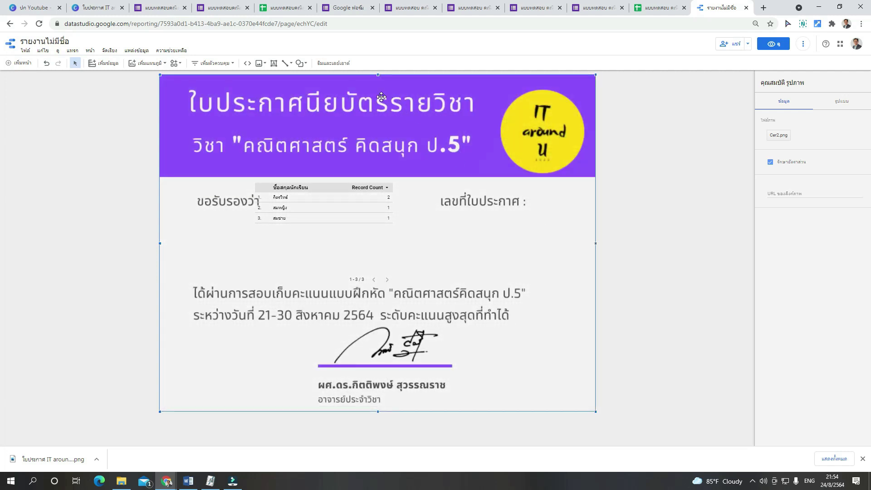
{"action": "left_click_drag", "start_coordinate": [377, 75], "coordinate": [355, 107]}
{"action": "mouse_move", "coordinate": [558, 256]}
{"action": "left_mouse_down"}
{"action": "mouse_move", "coordinate": [589, 258]}
{"action": "mouse_move", "coordinate": [562, 257]}
{"action": "left_mouse_up"}
{"action": "left_click_drag", "start_coordinate": [496, 245], "coordinate": [510, 245]}
{"action": "left_click_drag", "start_coordinate": [173, 252], "coordinate": [159, 252]}
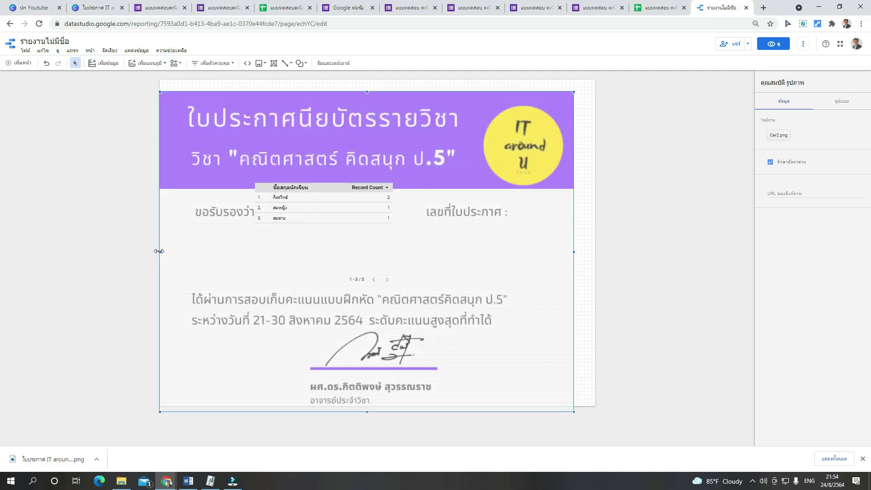
{"action": "left_click_drag", "start_coordinate": [573, 252], "coordinate": [503, 274]}
{"action": "left_click_drag", "start_coordinate": [574, 262], "coordinate": [597, 261]}
{"action": "left_click", "coordinate": [598, 261]}
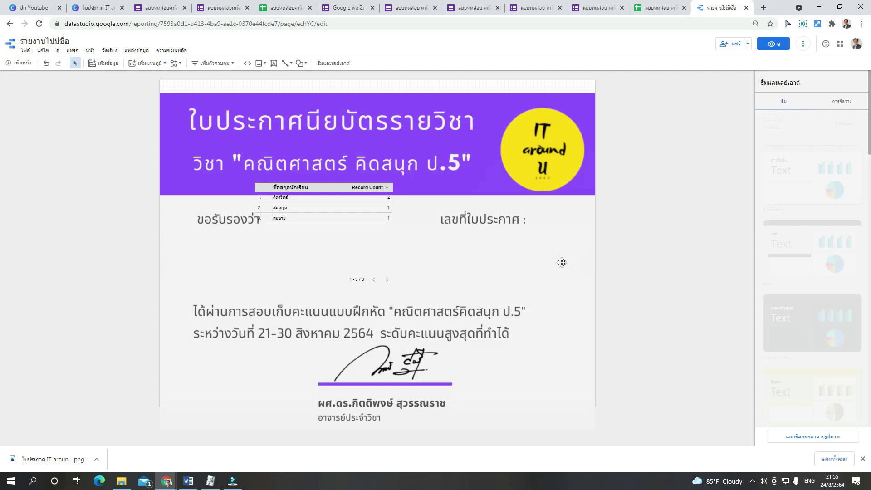
{"action": "left_click", "coordinate": [561, 262]}
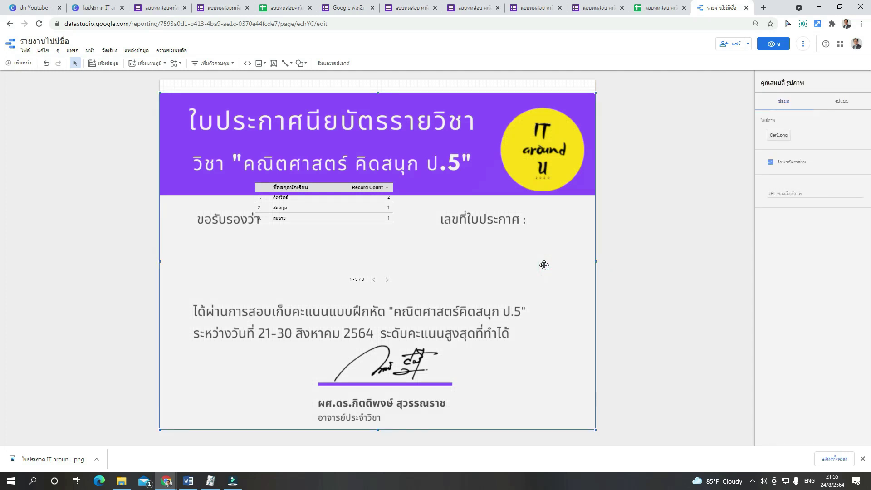
{"action": "left_click_drag", "start_coordinate": [544, 265], "coordinate": [542, 267]}
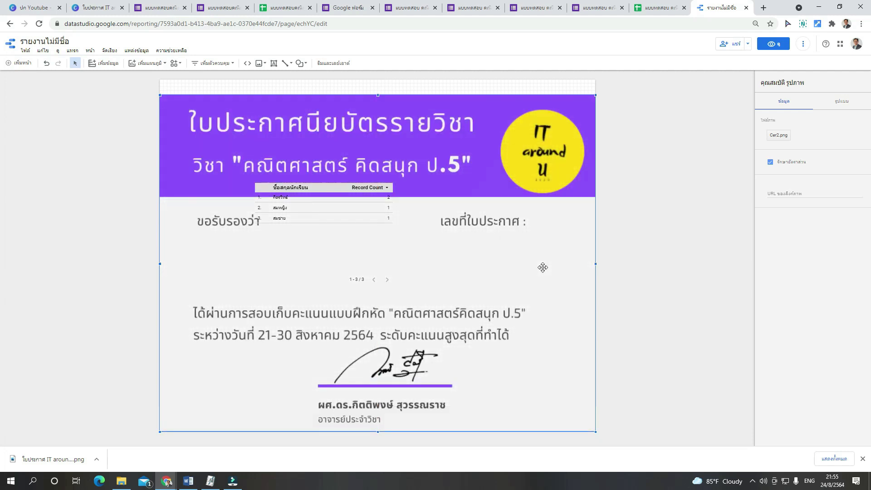
Step: Shrink the certificate image so it fits inside the page and rests on the page's bottom edge
{"action": "left_click_drag", "start_coordinate": [379, 432], "coordinate": [382, 406]}
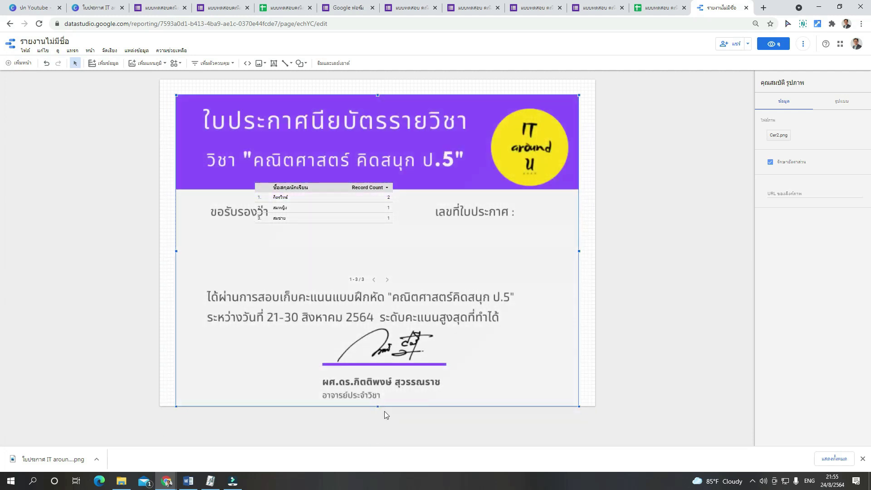
{"action": "mouse_move", "coordinate": [474, 349]}
{"action": "left_mouse_down"}
{"action": "mouse_move", "coordinate": [484, 352]}
{"action": "mouse_move", "coordinate": [470, 347]}
{"action": "left_mouse_up"}
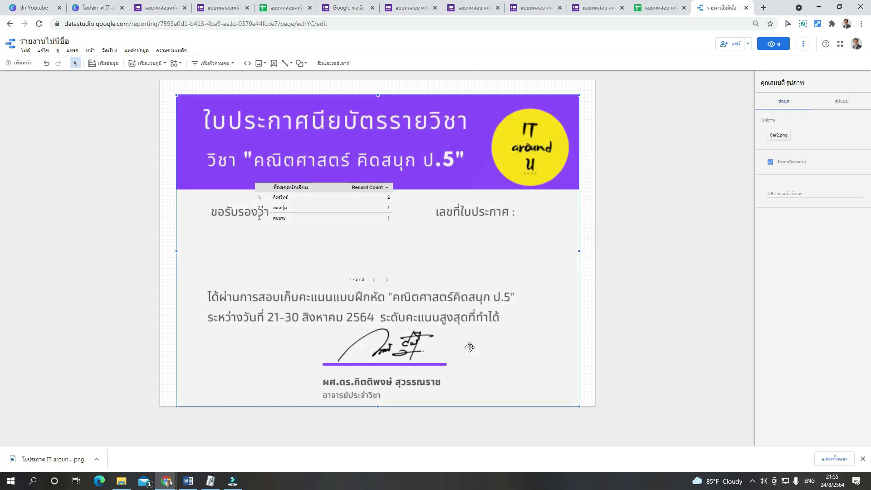
{"action": "left_click_drag", "start_coordinate": [377, 95], "coordinate": [379, 132]}
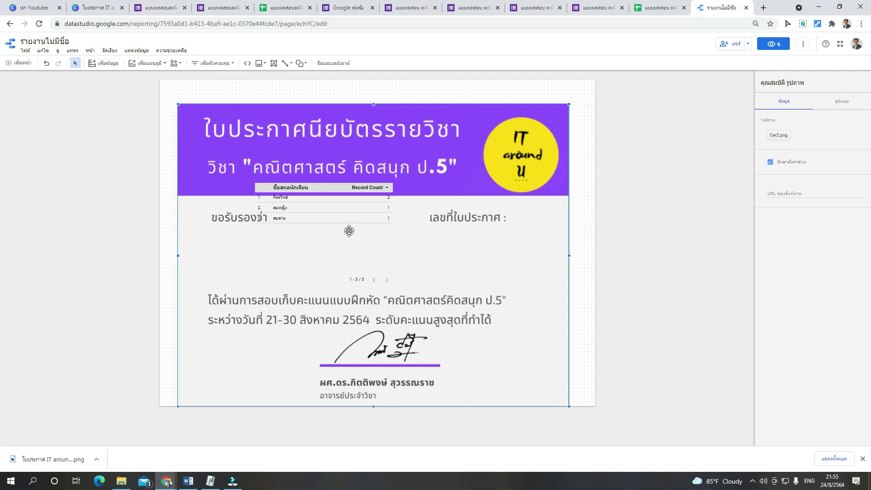
Step: Move the student table onto the certificate's blank area and remove its Record Count metric and row numbers
{"action": "left_click_drag", "start_coordinate": [336, 206], "coordinate": [342, 263]}
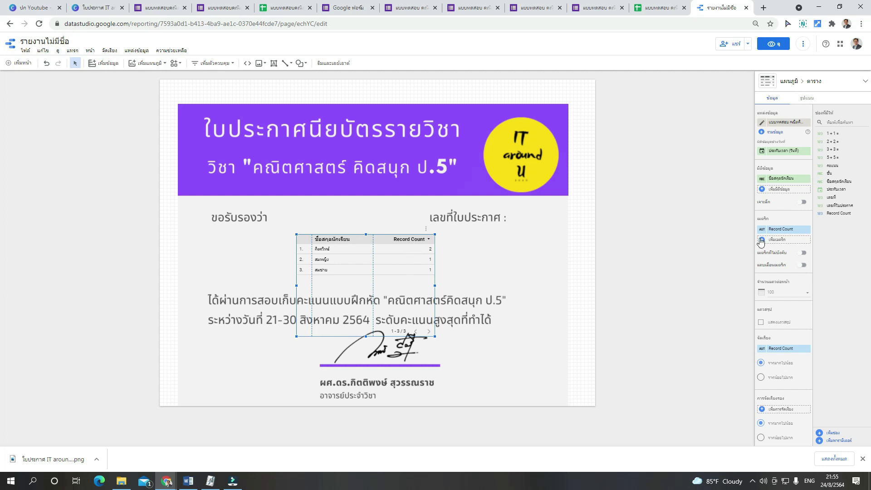
{"action": "left_click", "coordinate": [807, 229]}
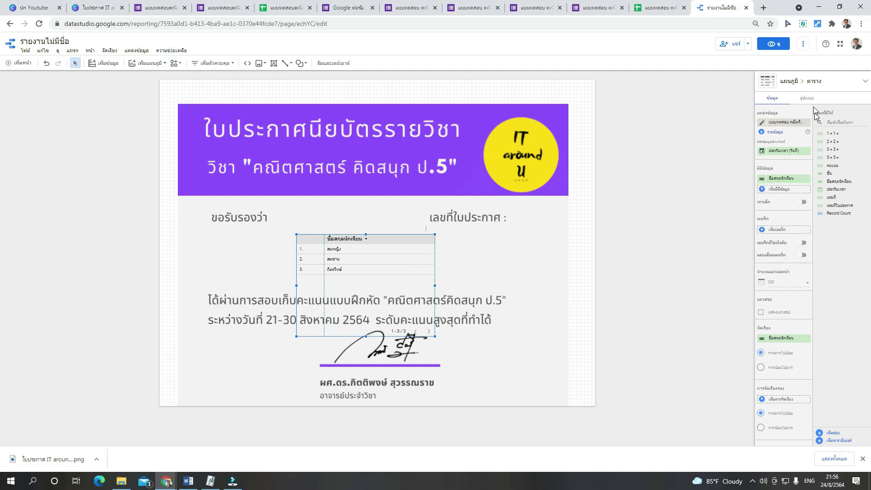
{"action": "left_click", "coordinate": [809, 98]}
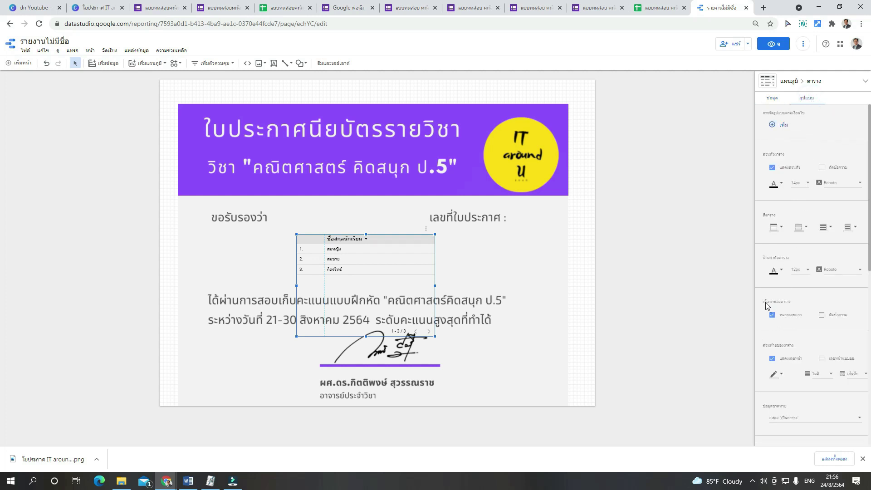
{"action": "left_click", "coordinate": [792, 320]}
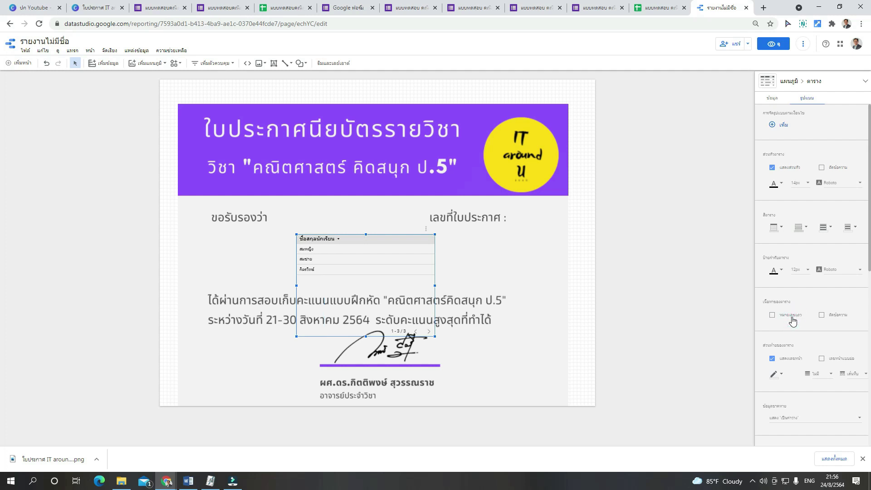
Step: Hide the table's page numbers and shorten it to fit between the ขอรับรองว่า line and the paragraph beneath
{"action": "scroll", "coordinate": [792, 321], "scroll_direction": "down", "scroll_amount": 2}
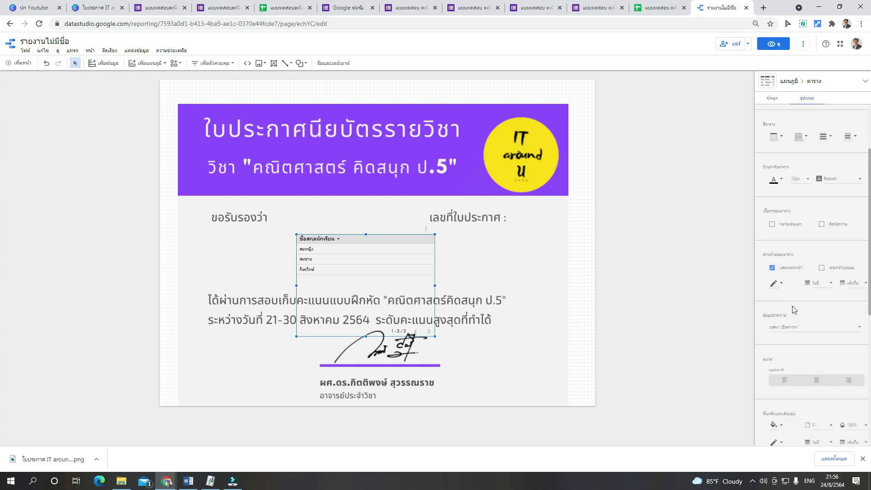
{"action": "scroll", "coordinate": [792, 310], "scroll_direction": "down", "scroll_amount": 2}
{"action": "scroll", "coordinate": [795, 303], "scroll_direction": "down", "scroll_amount": 2}
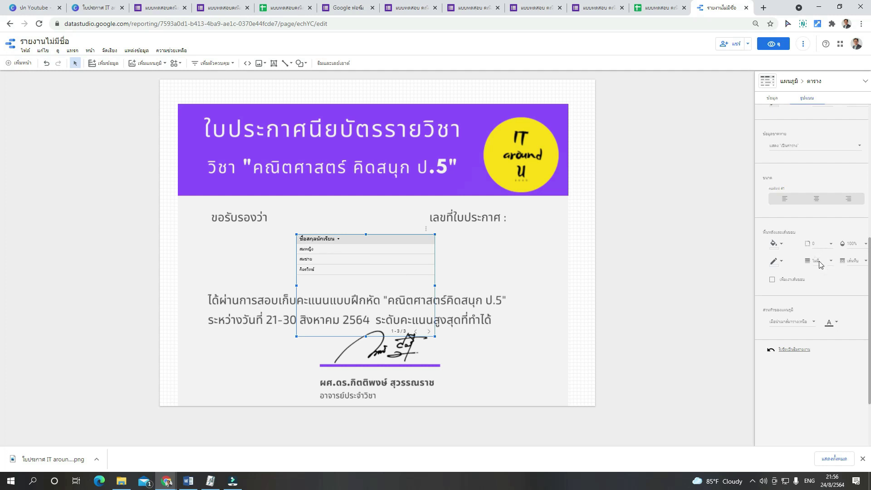
{"action": "scroll", "coordinate": [825, 303], "scroll_direction": "up", "scroll_amount": 3}
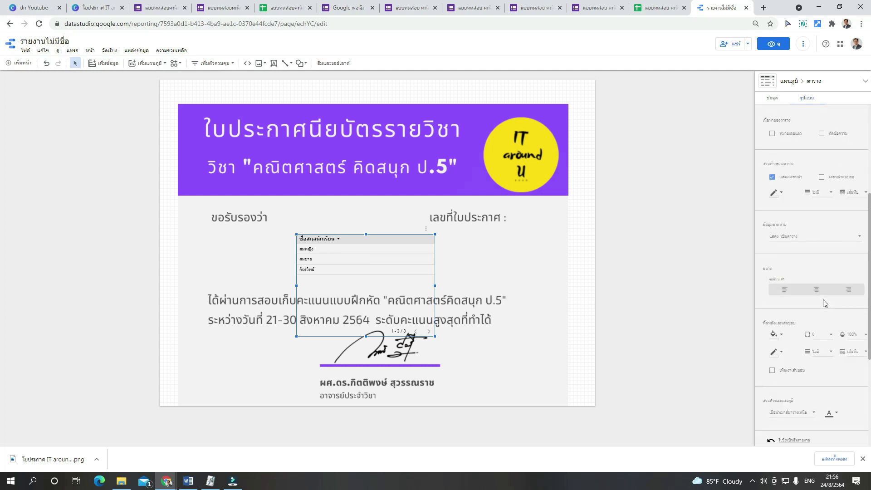
{"action": "scroll", "coordinate": [824, 303], "scroll_direction": "up", "scroll_amount": 2}
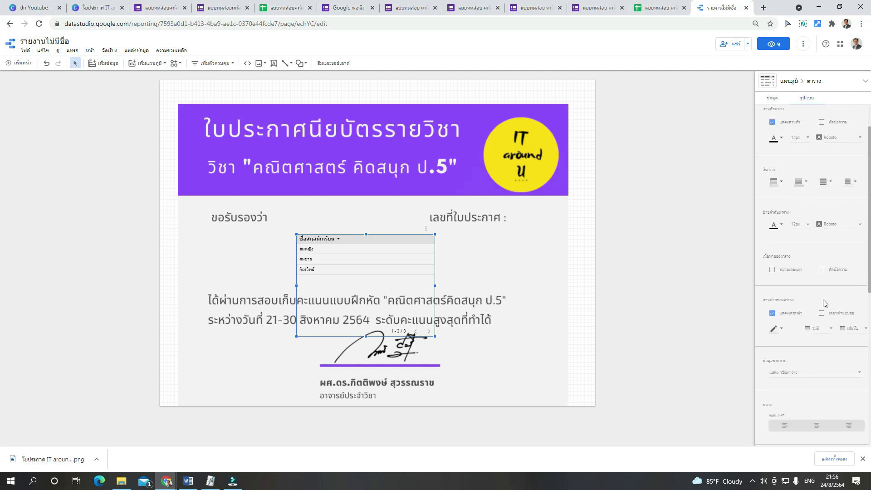
{"action": "left_click_drag", "start_coordinate": [403, 299], "coordinate": [396, 256]}
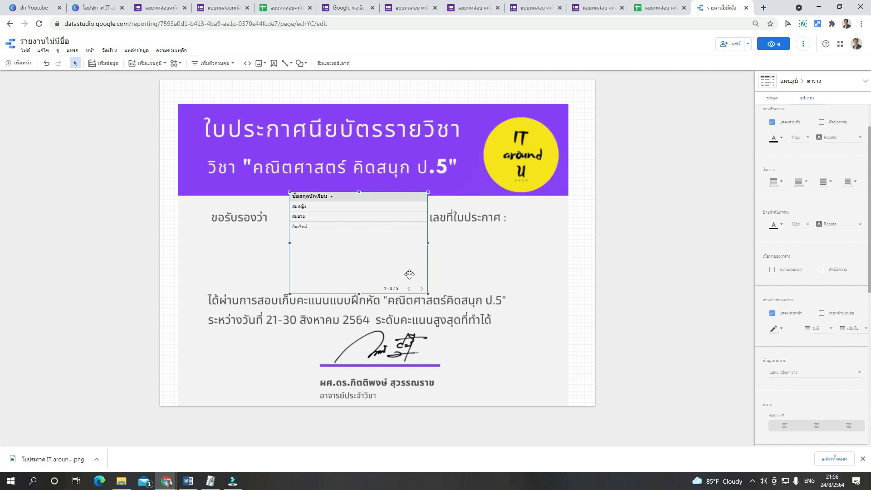
{"action": "left_click", "coordinate": [772, 312]}
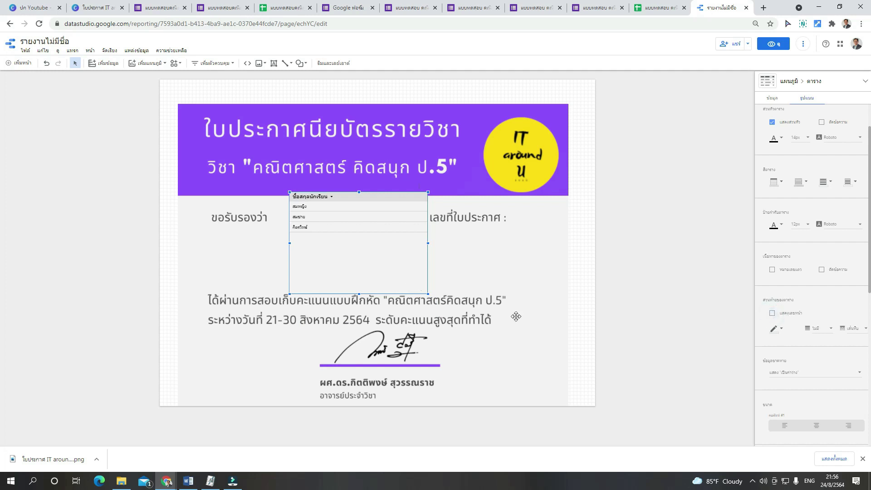
{"action": "left_click_drag", "start_coordinate": [359, 292], "coordinate": [356, 247]}
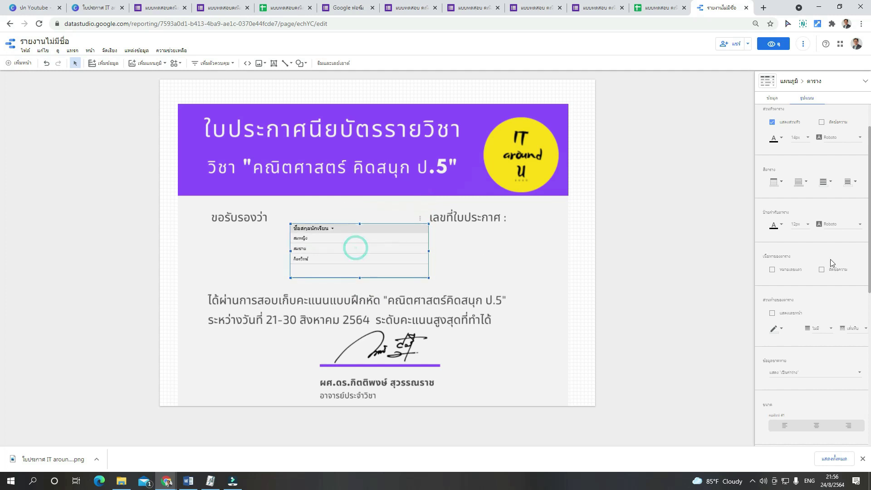
Step: Hide the header row of the student name table and slightly reduce the table's height
{"action": "scroll", "coordinate": [834, 278], "scroll_direction": "up", "scroll_amount": 1}
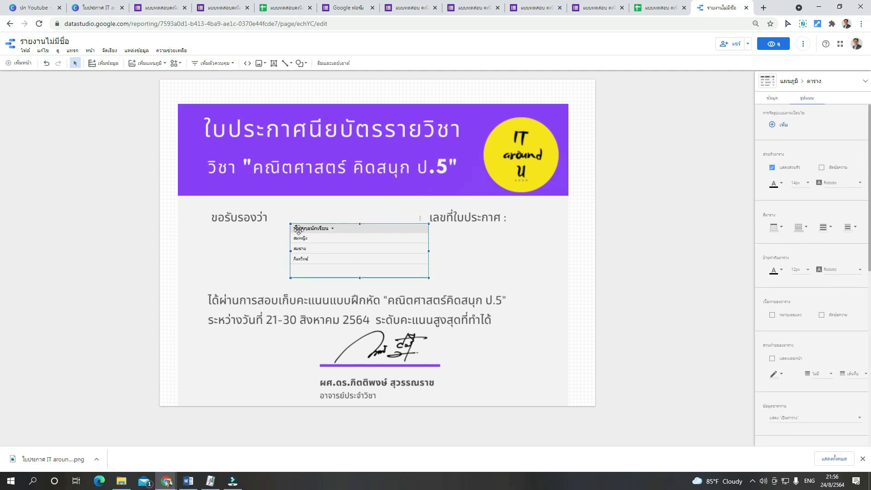
{"action": "left_click", "coordinate": [772, 168]}
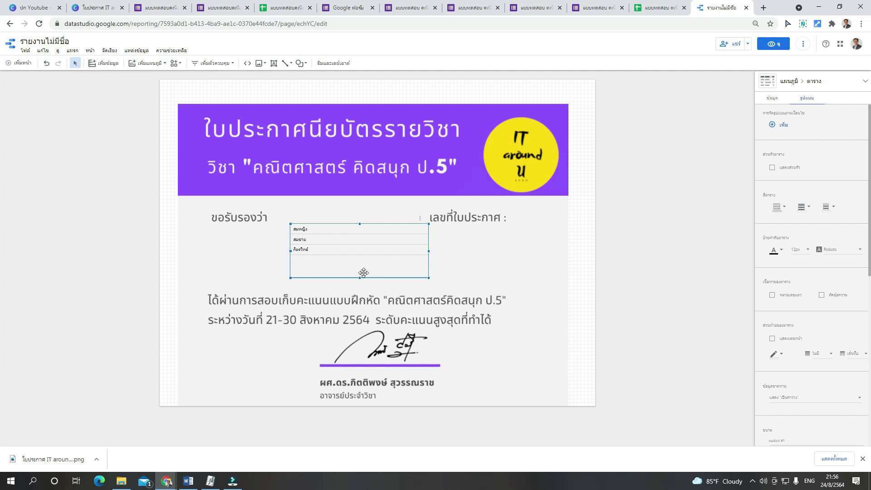
{"action": "left_click_drag", "start_coordinate": [359, 277], "coordinate": [359, 269]}
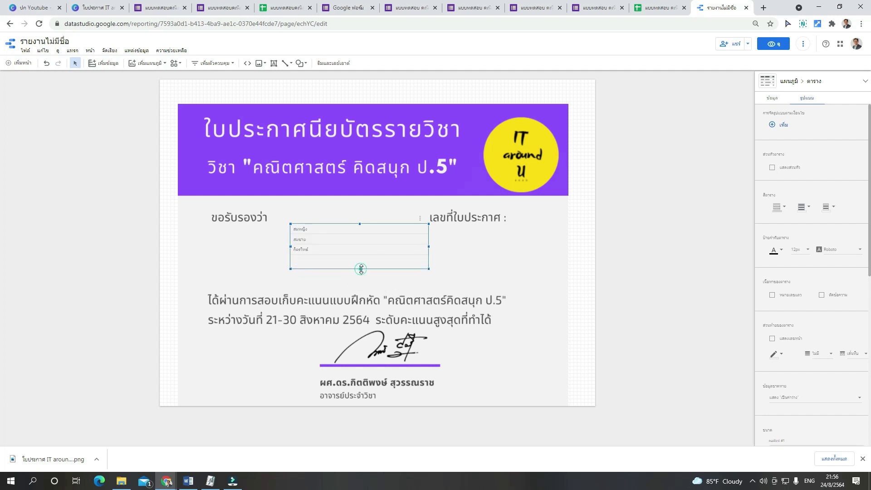
Step: Set the name table's text size to 30px and stretch the table across the full width of the certificate
{"action": "left_click", "coordinate": [808, 251]}
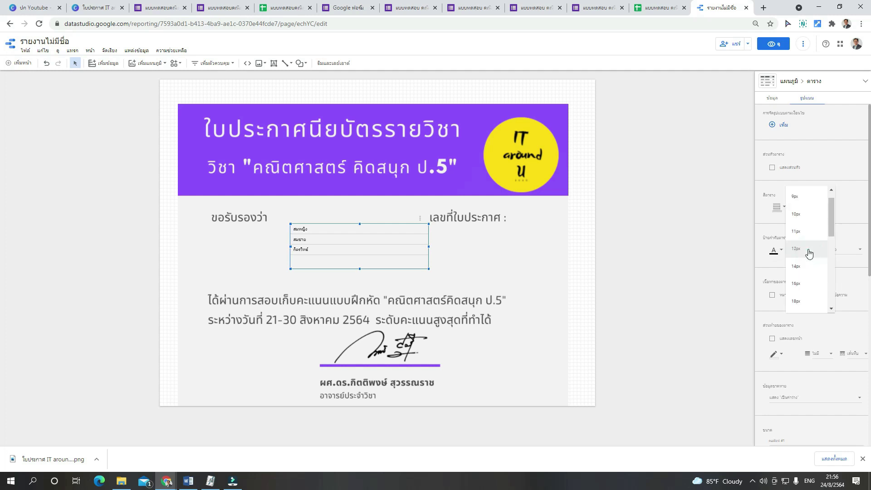
{"action": "scroll", "coordinate": [805, 288], "scroll_direction": "down", "scroll_amount": 2}
{"action": "left_click", "coordinate": [805, 286]}
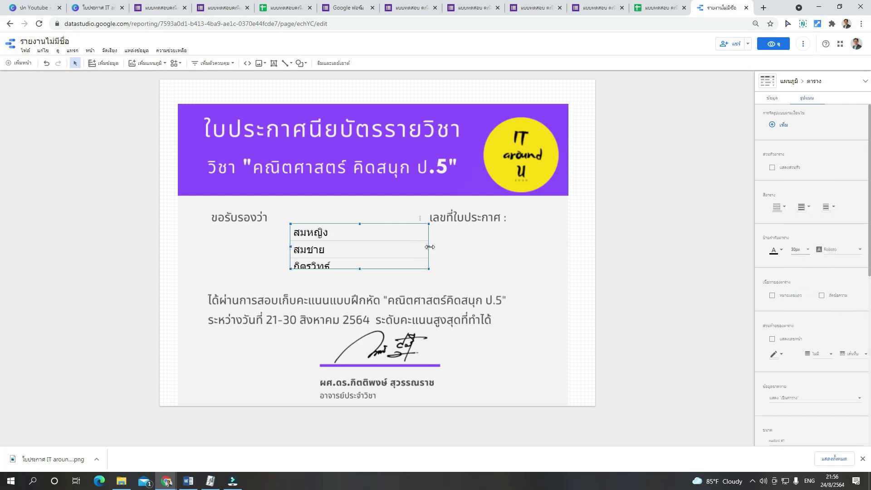
{"action": "left_click_drag", "start_coordinate": [399, 247], "coordinate": [571, 264]}
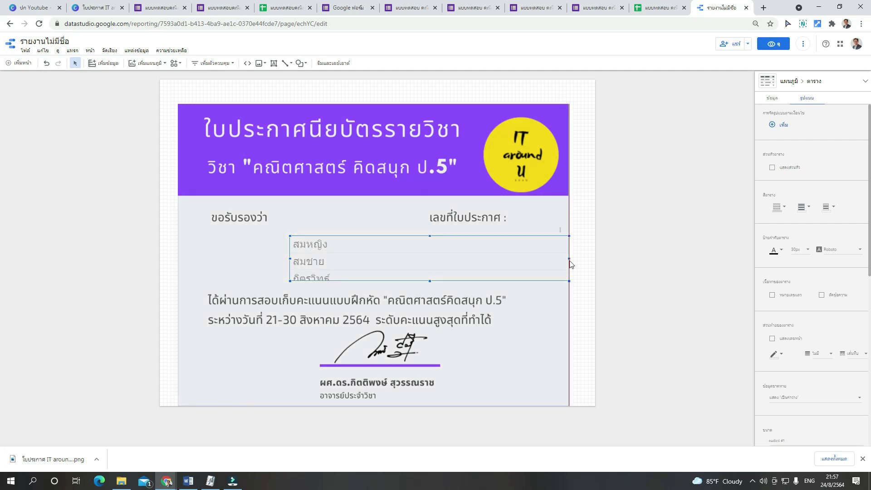
{"action": "left_click_drag", "start_coordinate": [570, 265], "coordinate": [570, 263]}
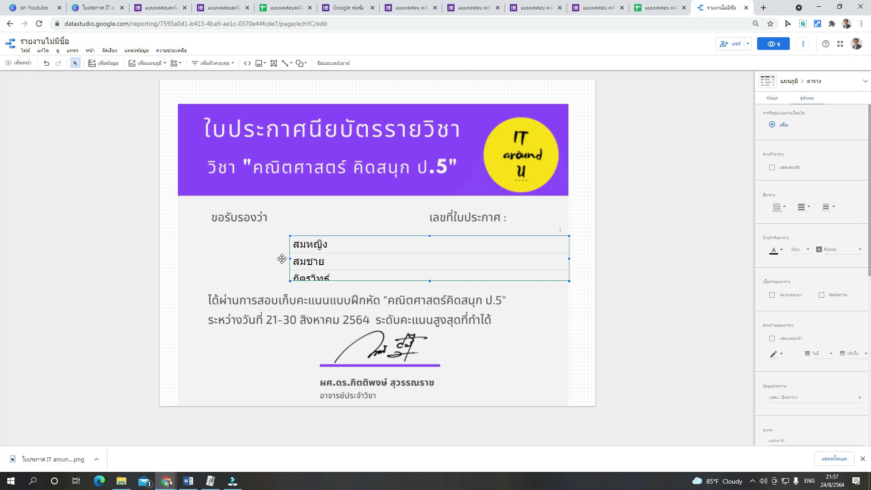
{"action": "left_click_drag", "start_coordinate": [288, 259], "coordinate": [178, 264]}
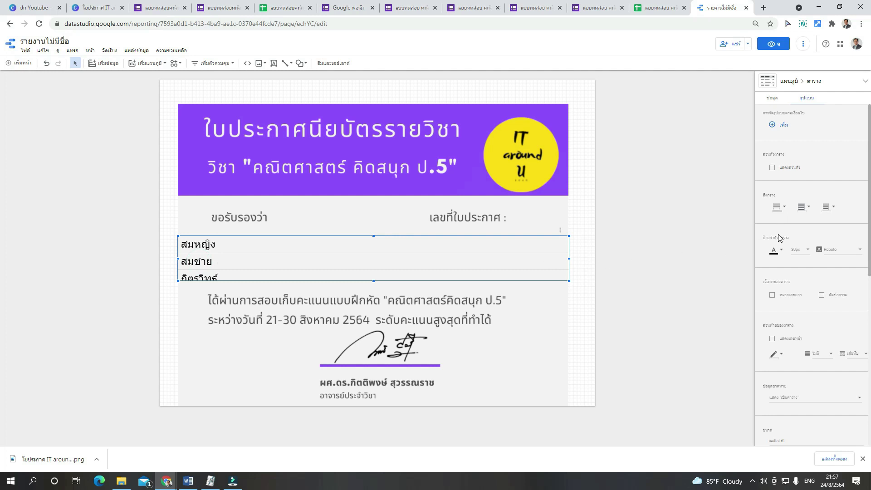
Step: Limit the name table to 1 row per page and shorten it to fit that single row
{"action": "left_click", "coordinate": [777, 101]}
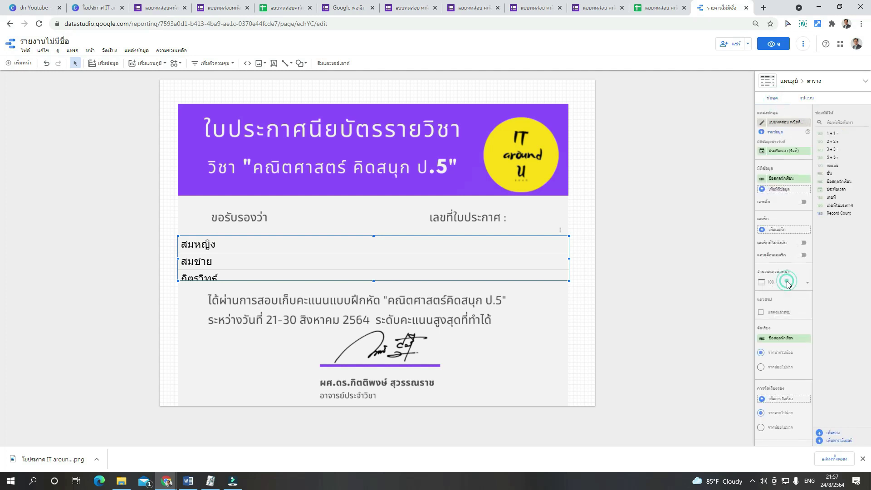
{"action": "left_click", "coordinate": [786, 282]}
{"action": "scroll", "coordinate": [797, 265], "scroll_direction": "up", "scroll_amount": 2}
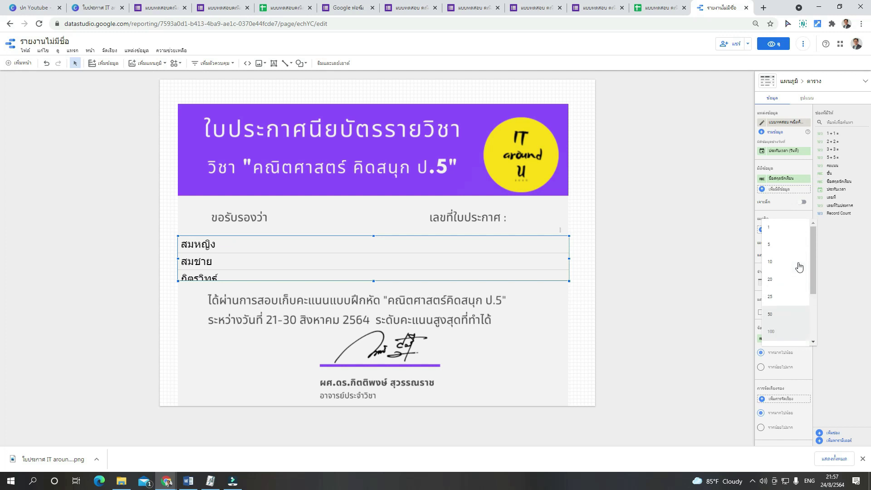
{"action": "left_click", "coordinate": [784, 232]}
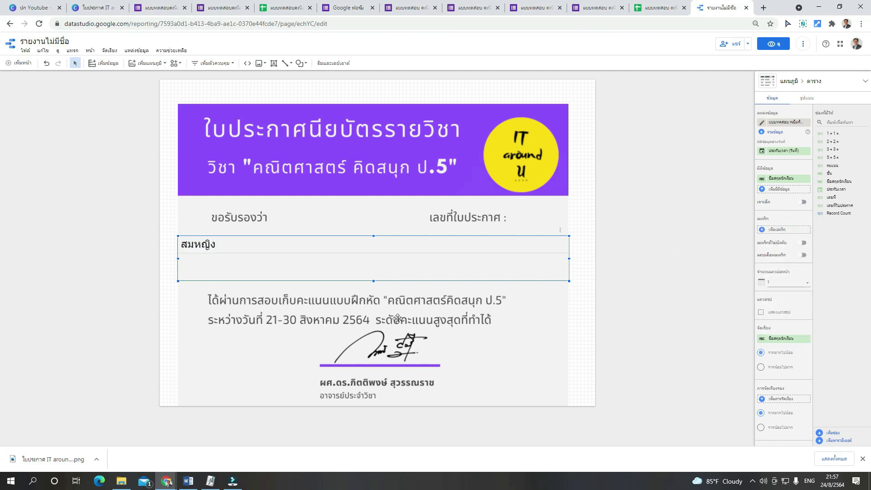
{"action": "left_click_drag", "start_coordinate": [373, 282], "coordinate": [381, 253]}
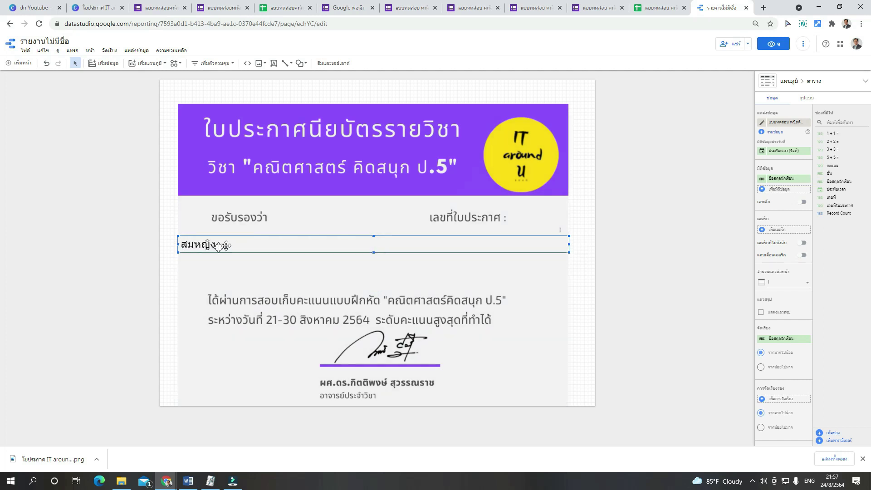
Step: Centre the student name within its table column
{"action": "left_click", "coordinate": [805, 99]}
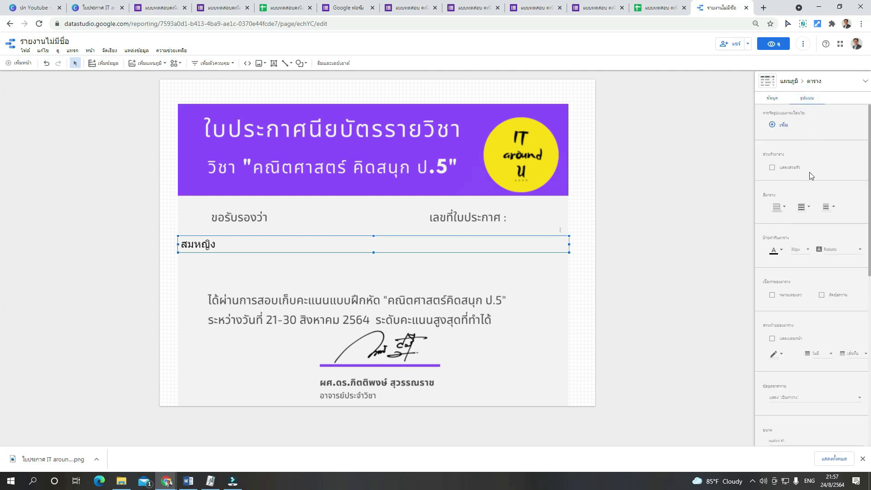
{"action": "scroll", "coordinate": [810, 176], "scroll_direction": "down", "scroll_amount": 3}
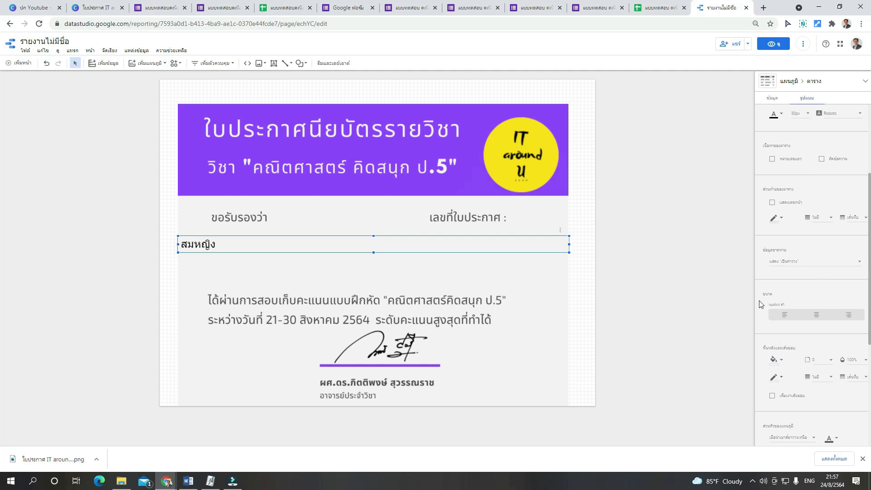
{"action": "left_click", "coordinate": [816, 316]}
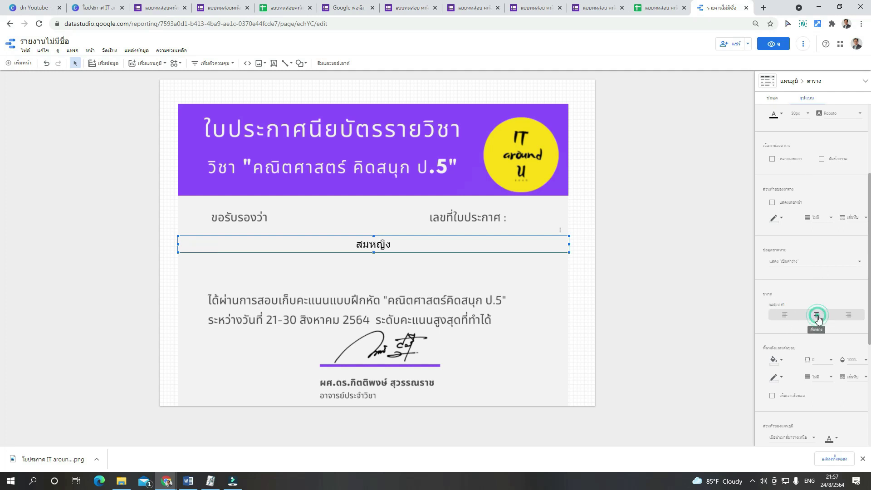
{"action": "left_click", "coordinate": [816, 315]}
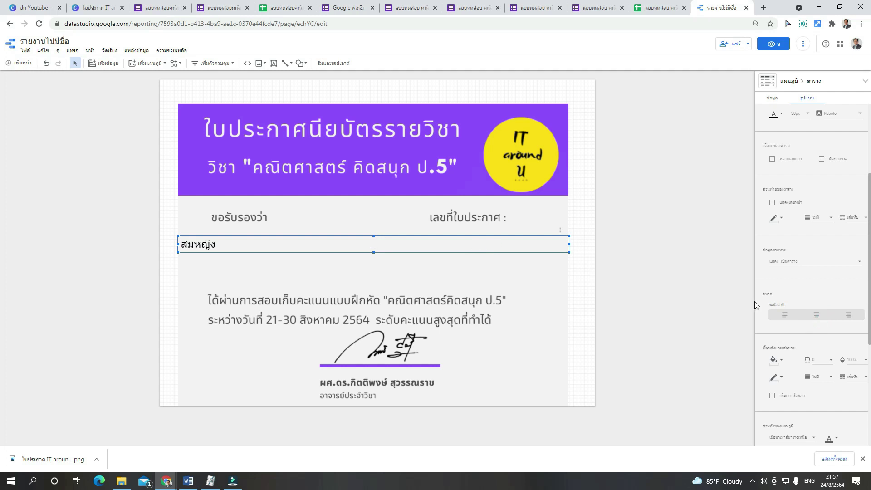
{"action": "left_click", "coordinate": [816, 315]}
{"action": "left_click", "coordinate": [494, 290]}
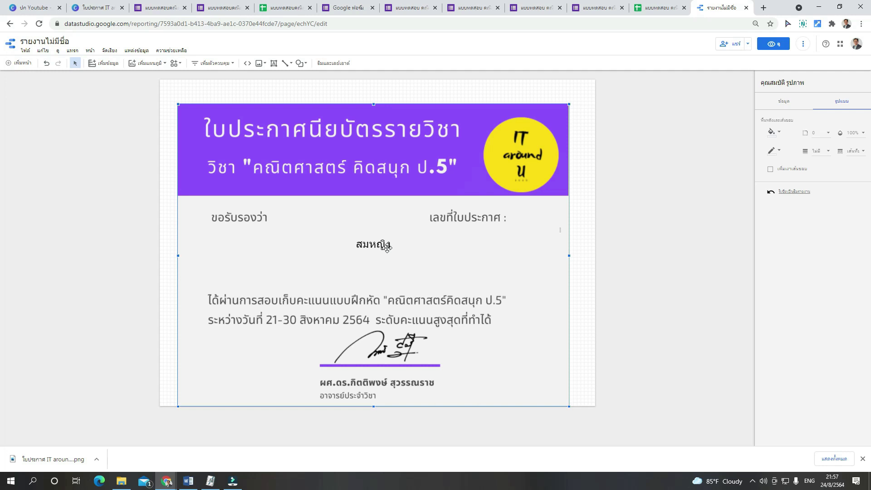
Step: Duplicate the student name table and place the copy just beneath the original
{"action": "left_click", "coordinate": [383, 245]}
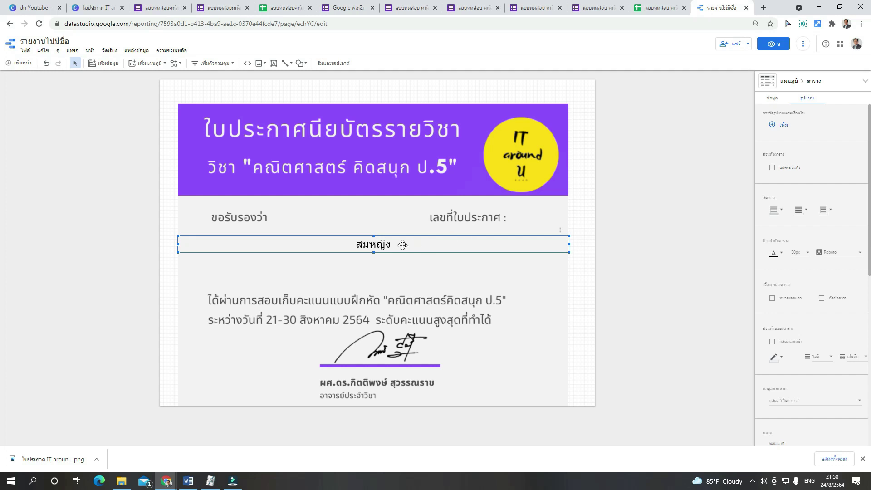
{"action": "right_click", "coordinate": [371, 246]}
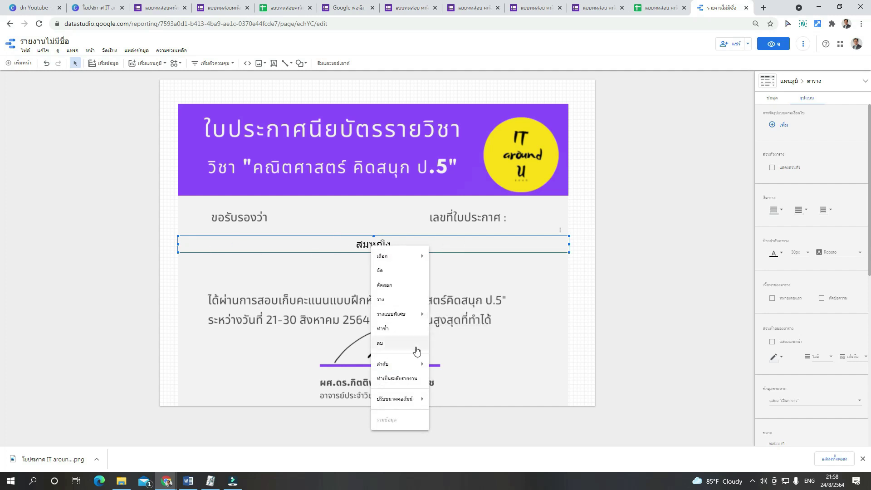
{"action": "left_click", "coordinate": [391, 328]}
{"action": "left_click_drag", "start_coordinate": [398, 249], "coordinate": [407, 270]}
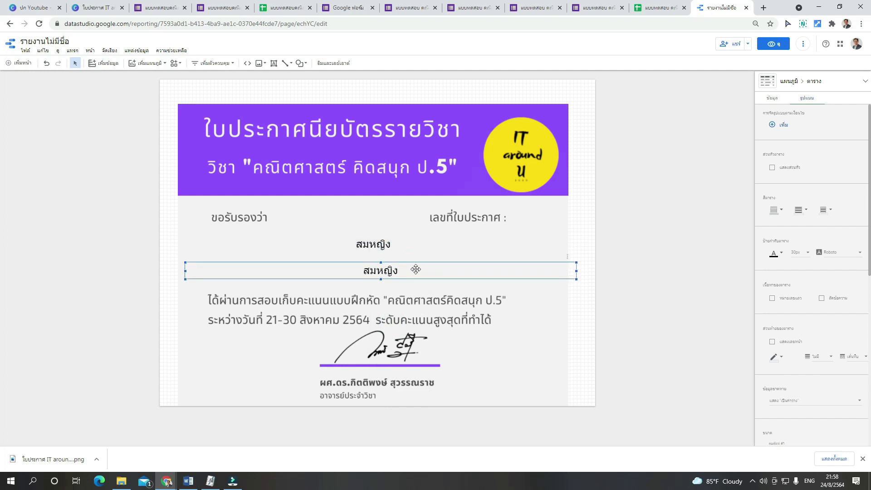
Step: Change the copied table's dimension to เลขที่ใบประกาศ and narrow it to sit right after the เลขที่ใบประกาศ : label
{"action": "left_click", "coordinate": [771, 101]}
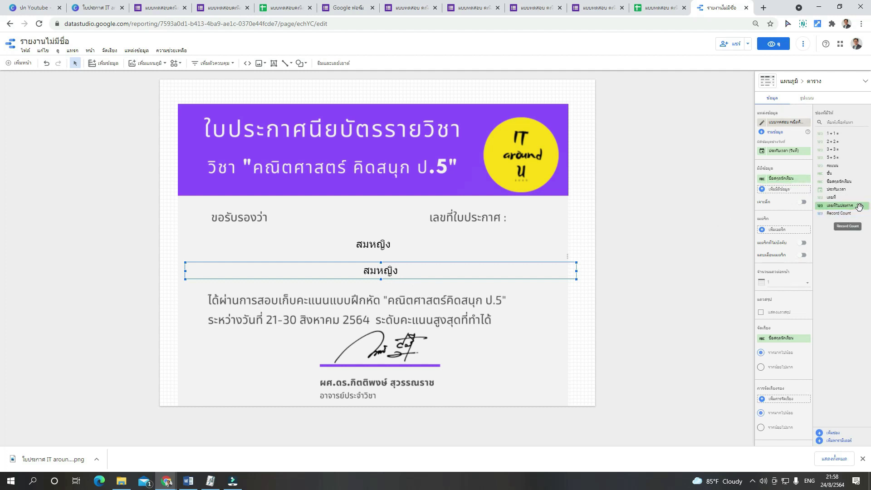
{"action": "left_click_drag", "start_coordinate": [858, 206], "coordinate": [803, 184]}
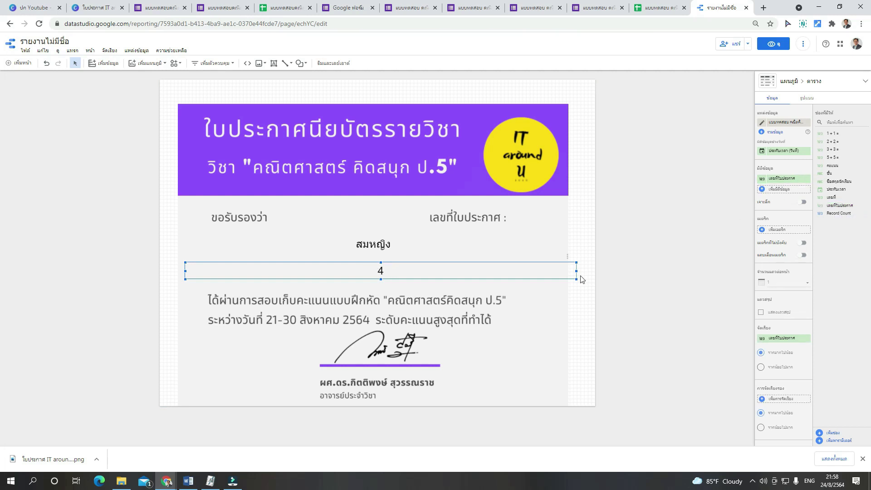
{"action": "left_click_drag", "start_coordinate": [576, 270], "coordinate": [523, 222]}
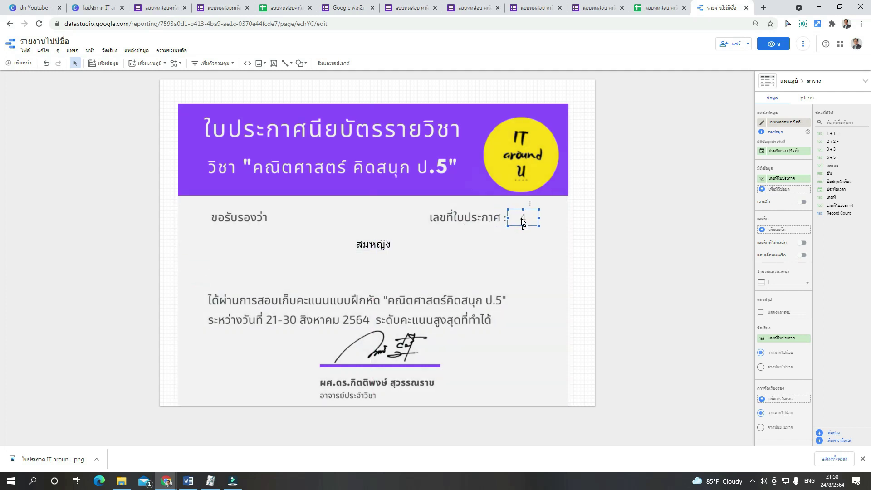
{"action": "left_click", "coordinate": [586, 217]}
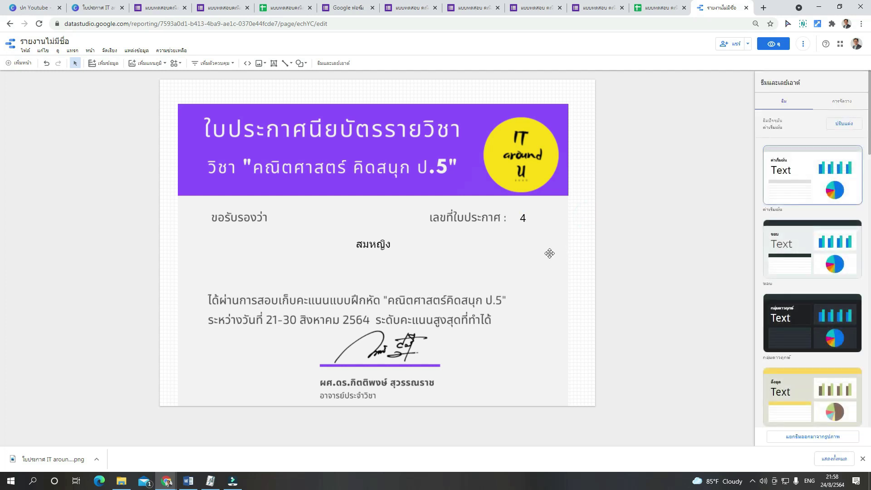
Step: Duplicate the student name table again, centre the copy beneath the name, and change its dimension to ชั้น
{"action": "left_click", "coordinate": [381, 247]}
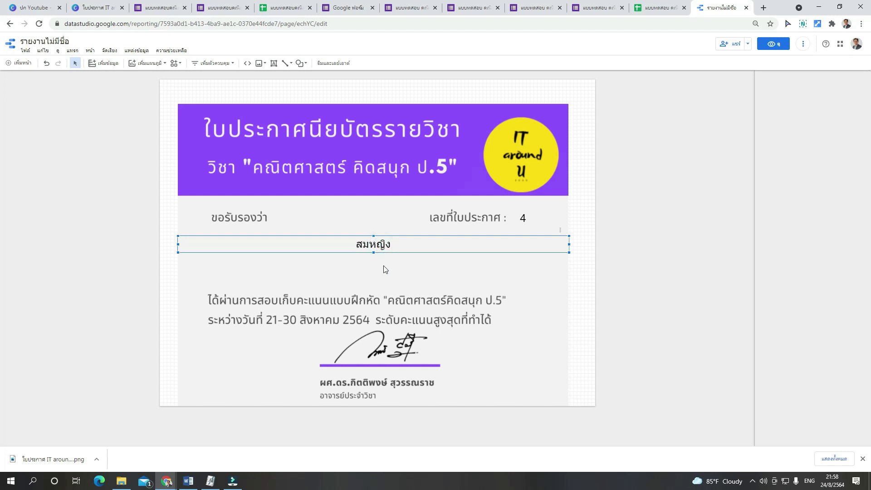
{"action": "left_click_drag", "start_coordinate": [380, 249], "coordinate": [380, 245]}
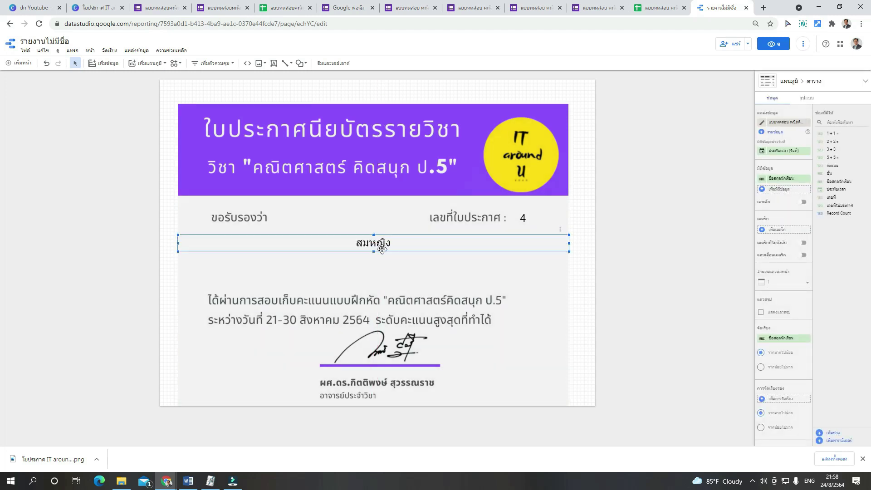
{"action": "right_click", "coordinate": [377, 244]}
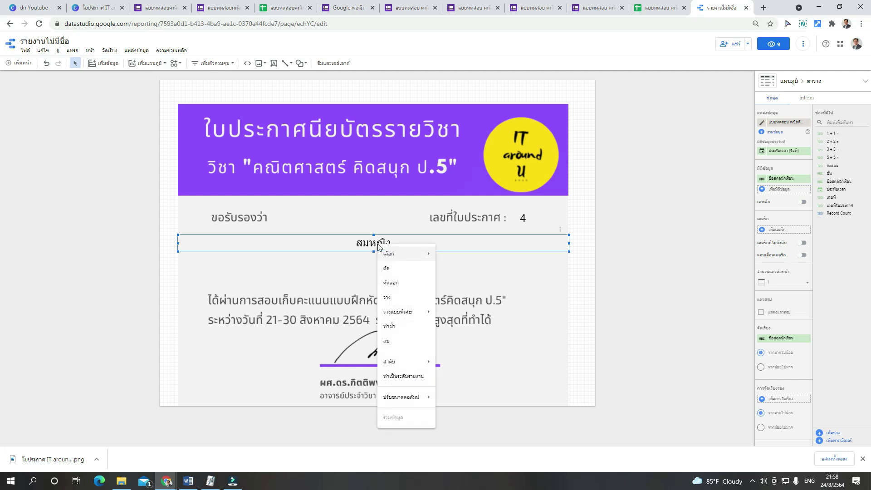
{"action": "left_click", "coordinate": [398, 326]}
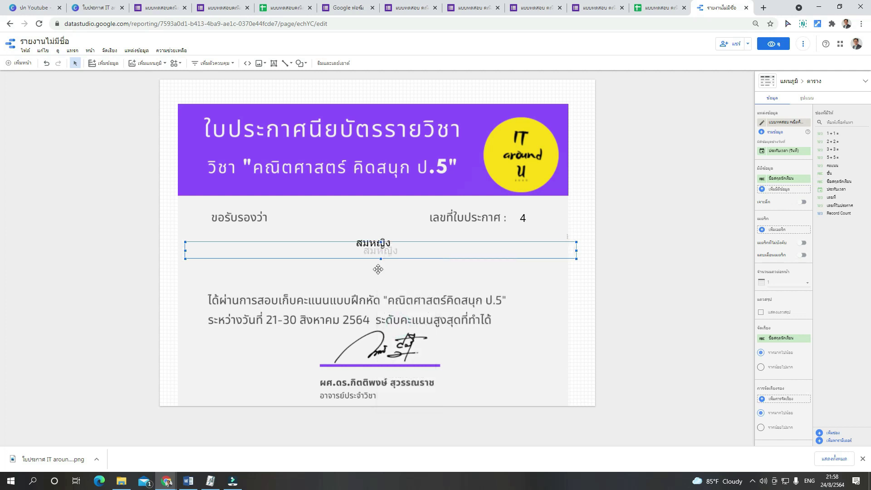
{"action": "left_click_drag", "start_coordinate": [380, 255], "coordinate": [372, 269]}
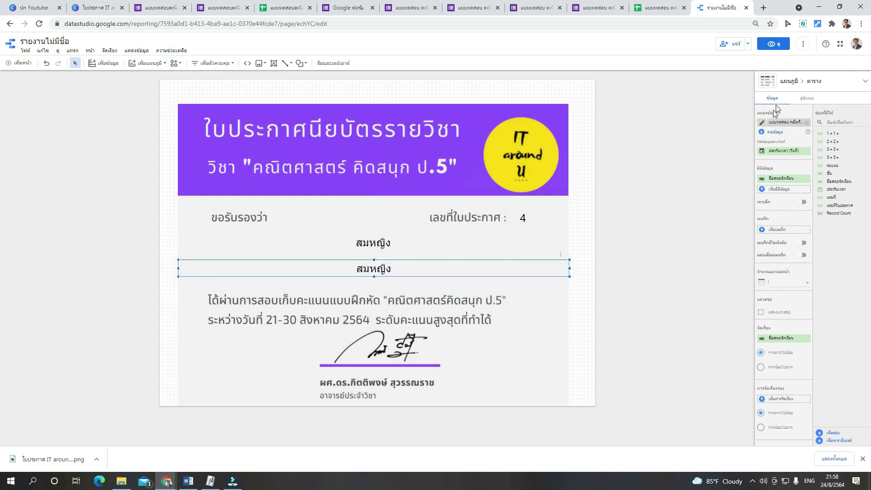
{"action": "left_click_drag", "start_coordinate": [769, 180], "coordinate": [795, 182]}
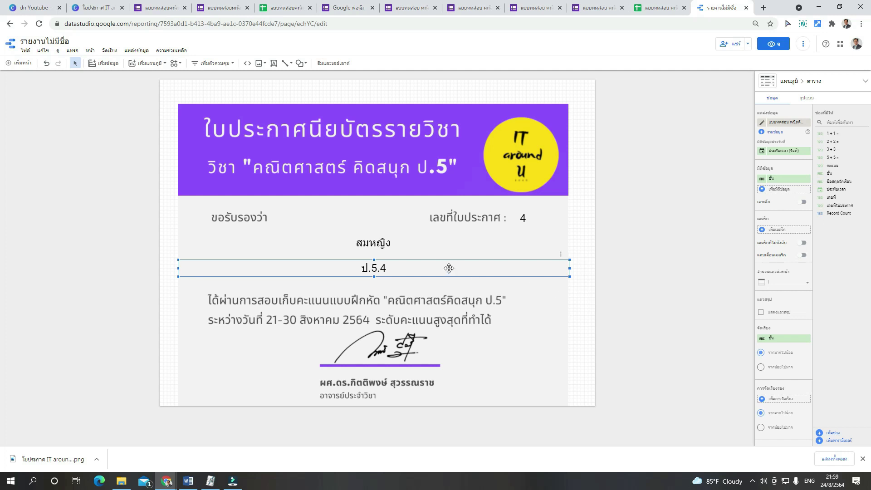
Step: Duplicate the ชั้น table and move the copy down over the certificate's paragraph text
{"action": "right_click", "coordinate": [382, 268]}
{"action": "left_click", "coordinate": [428, 164]}
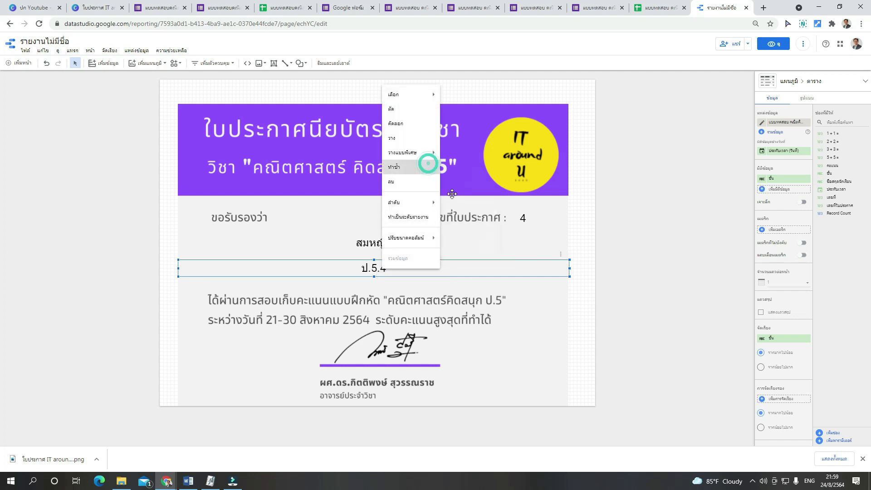
{"action": "left_click_drag", "start_coordinate": [423, 278], "coordinate": [429, 296]}
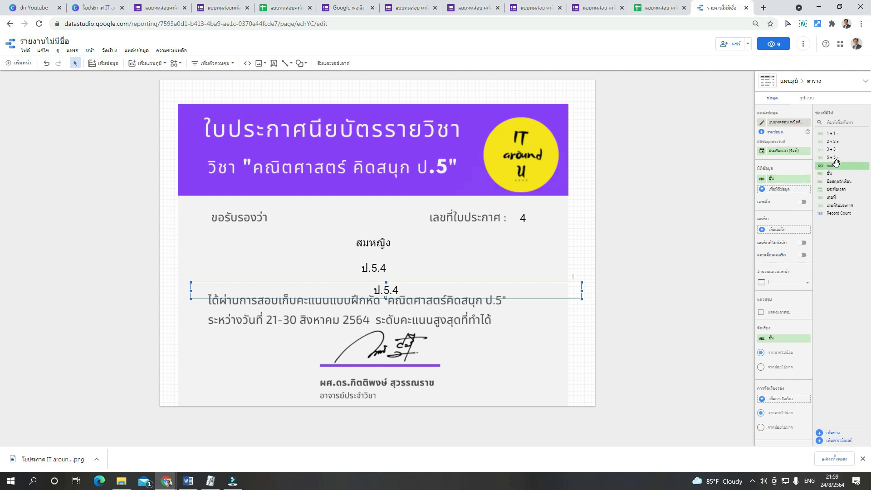
Step: Change the new copy's dimension to คะแนน and narrow it to sit after the text ระดับคะแนนสูงสุดที่ทำได้
{"action": "left_click_drag", "start_coordinate": [849, 164], "coordinate": [789, 178]}
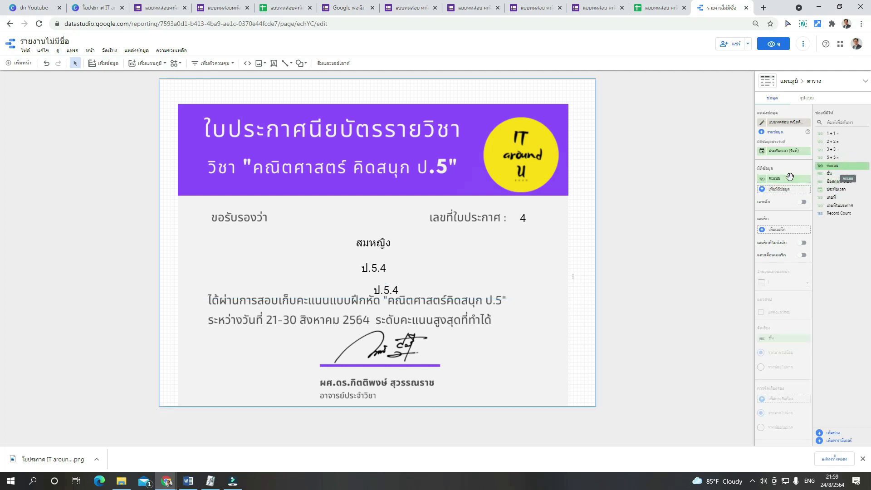
{"action": "left_click_drag", "start_coordinate": [581, 291], "coordinate": [517, 322]}
{"action": "left_click", "coordinate": [585, 277]}
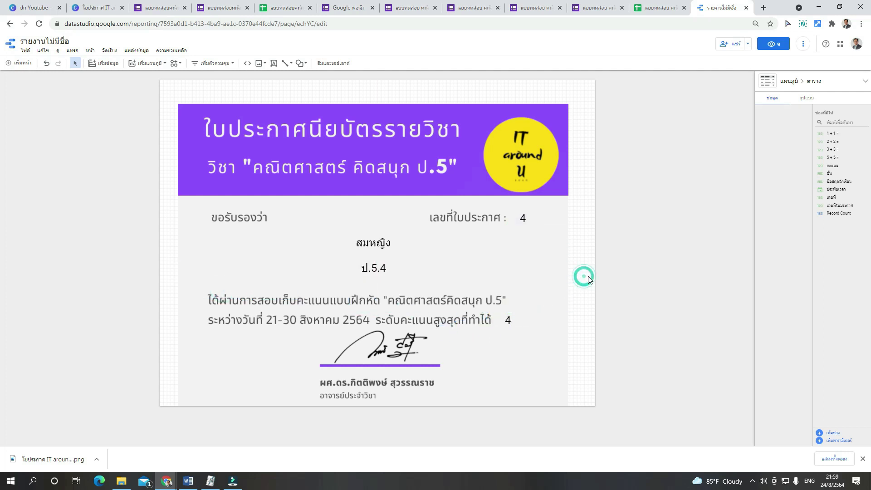
{"action": "left_click", "coordinate": [371, 247]}
{"action": "left_click", "coordinate": [384, 267]}
{"action": "left_click", "coordinate": [522, 219]}
{"action": "left_click", "coordinate": [509, 320]}
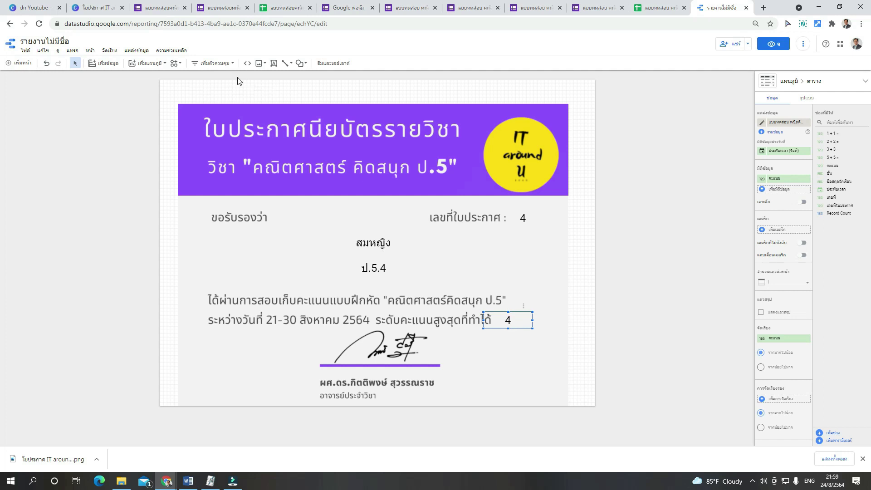
Step: Add a drop-down list control above the certificate's purple banner and set its control field to ชั้น
{"action": "left_click", "coordinate": [216, 65]}
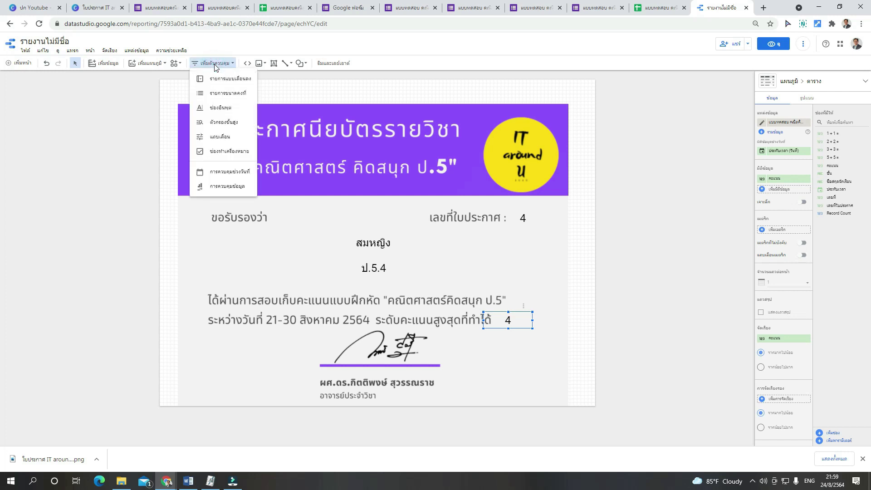
{"action": "left_click", "coordinate": [218, 79]}
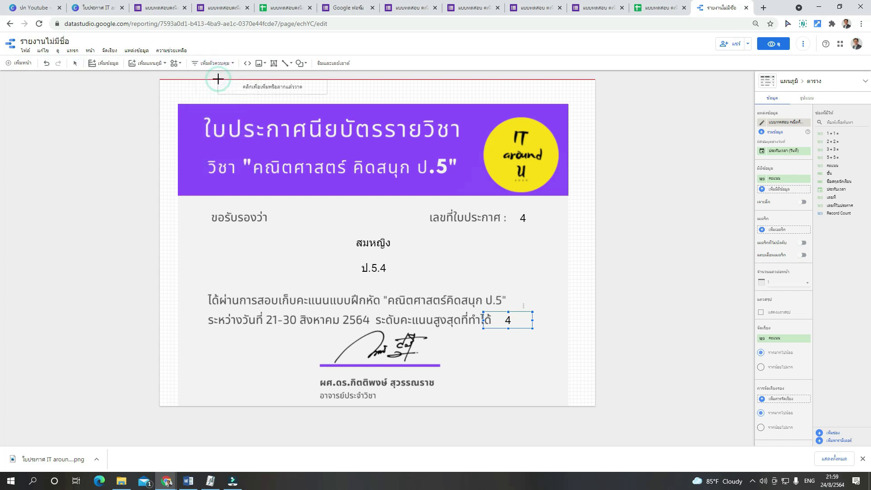
{"action": "left_click", "coordinate": [218, 84]}
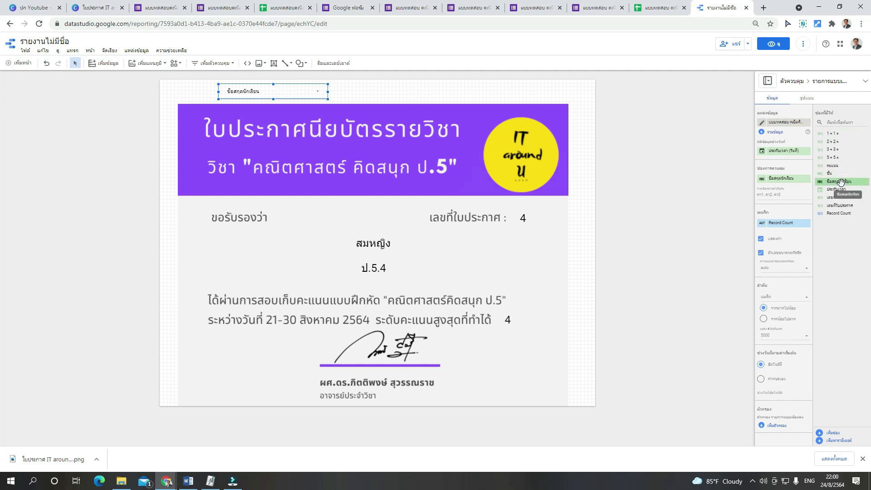
{"action": "left_click_drag", "start_coordinate": [845, 173], "coordinate": [786, 183]}
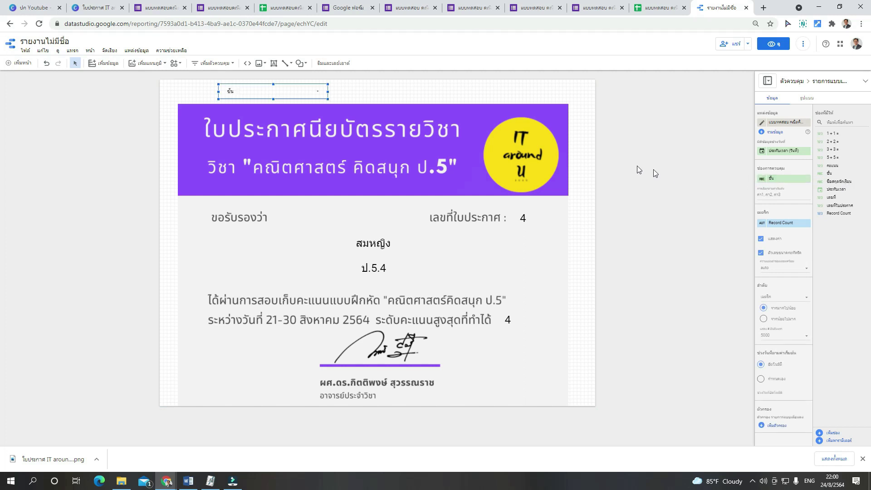
Step: Add a second drop-down list control for ชื่อสกุลนักเรียน beside the ชั้น drop-down, aligned with it above the banner
{"action": "left_click", "coordinate": [210, 63]}
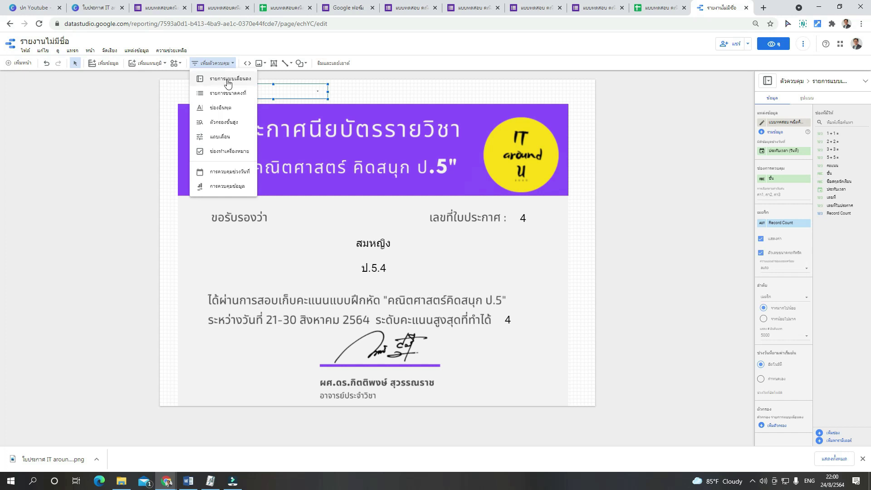
{"action": "left_click", "coordinate": [228, 83]}
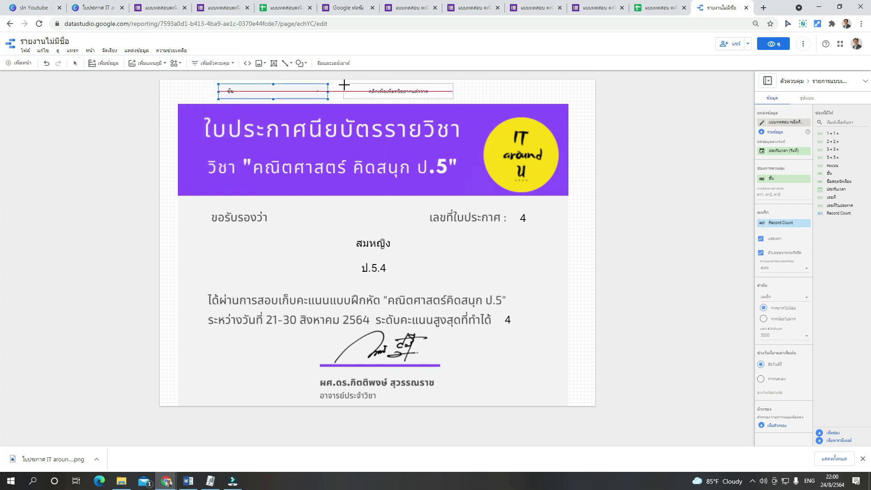
{"action": "left_click", "coordinate": [343, 84]}
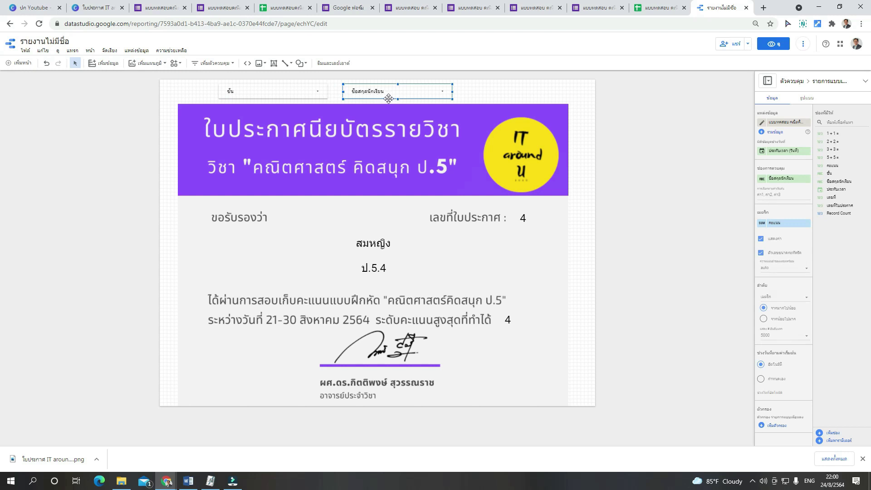
Step: Add a third drop-down list control beside the ชื่อสกุลนักเรียน one and set its control field to คะแนน
{"action": "left_click", "coordinate": [219, 63]}
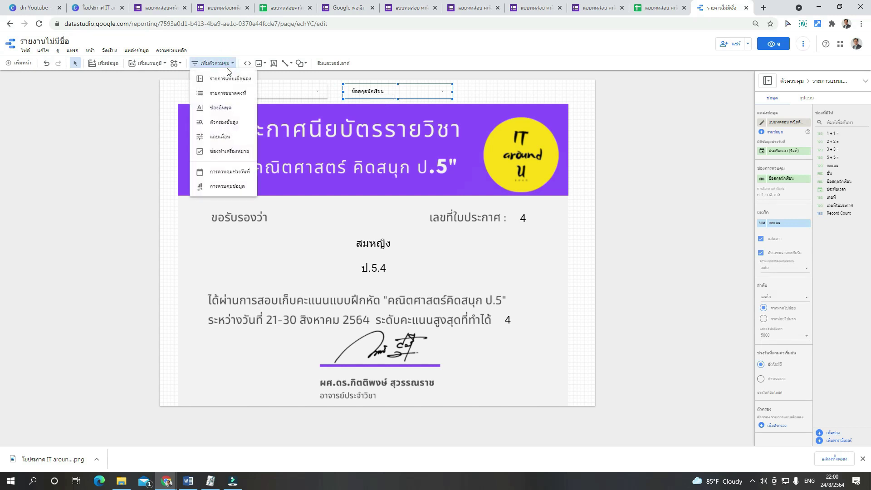
{"action": "left_click", "coordinate": [230, 80]}
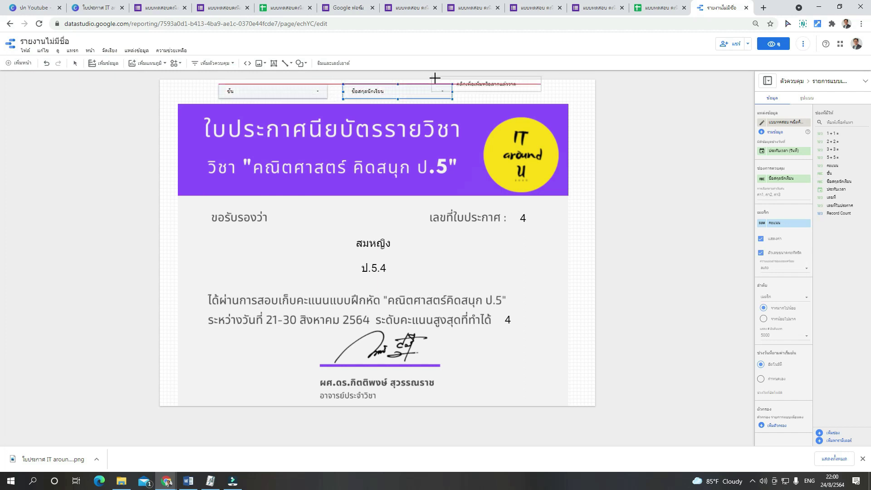
{"action": "left_click", "coordinate": [463, 84]}
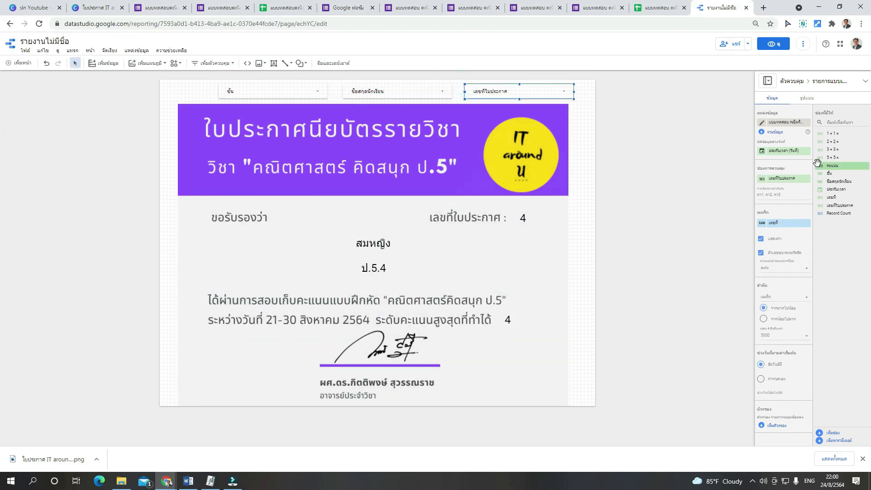
{"action": "left_click_drag", "start_coordinate": [845, 173], "coordinate": [785, 184]}
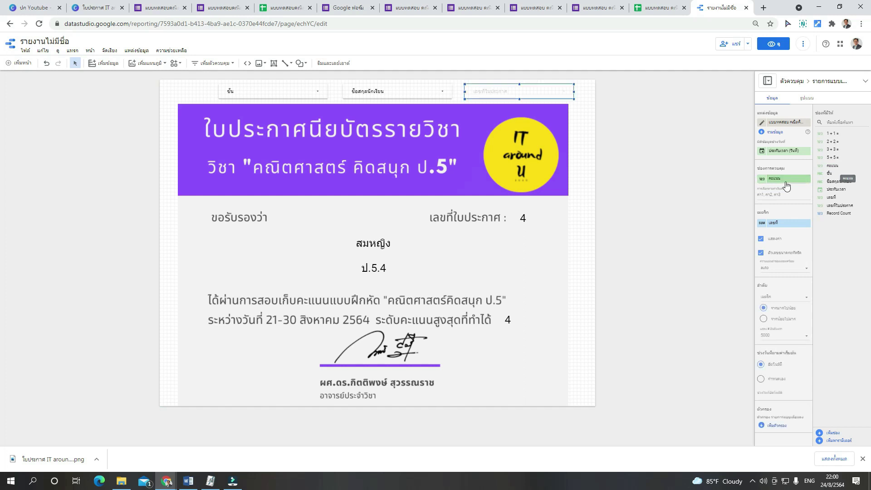
{"action": "left_click", "coordinate": [666, 150]}
{"action": "left_click", "coordinate": [627, 152]}
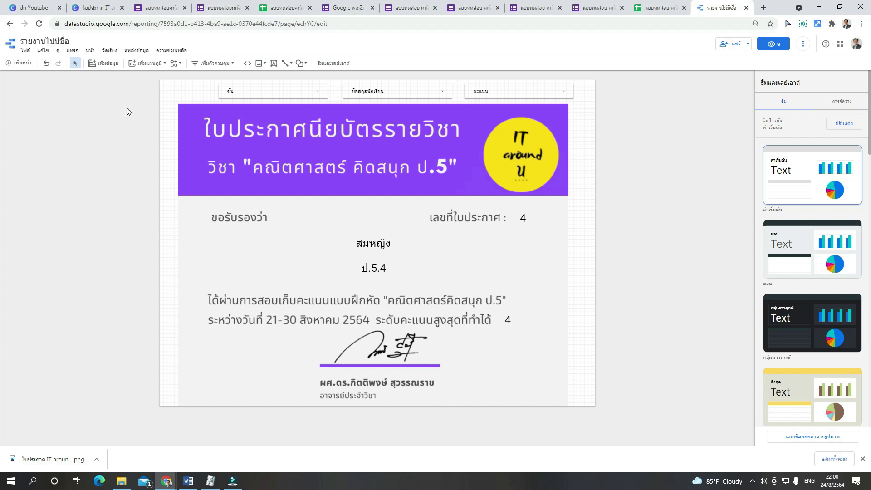
Step: Rename the report as ระบบออกใบประกาศป.5
{"action": "left_click", "coordinate": [28, 42]}
{"action": "left_click", "coordinate": [61, 41]}
{"action": "double_click", "coordinate": [61, 41]}
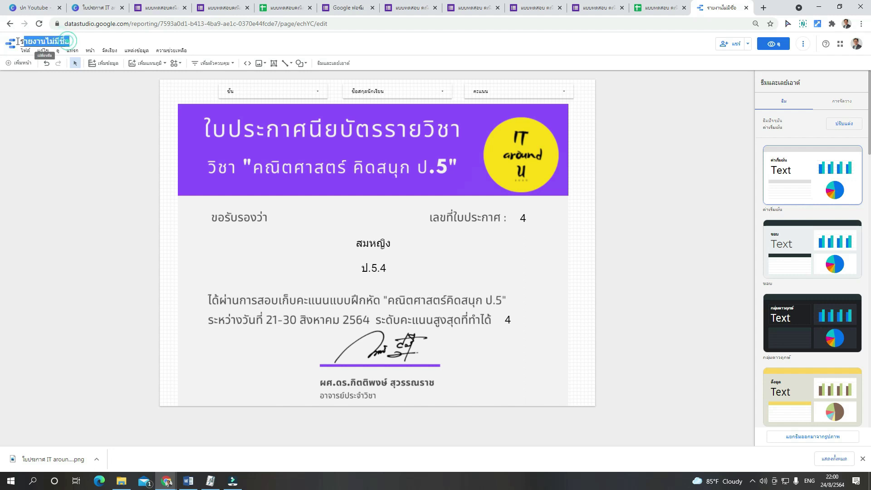
{"action": "type", "text": "แบบ"}
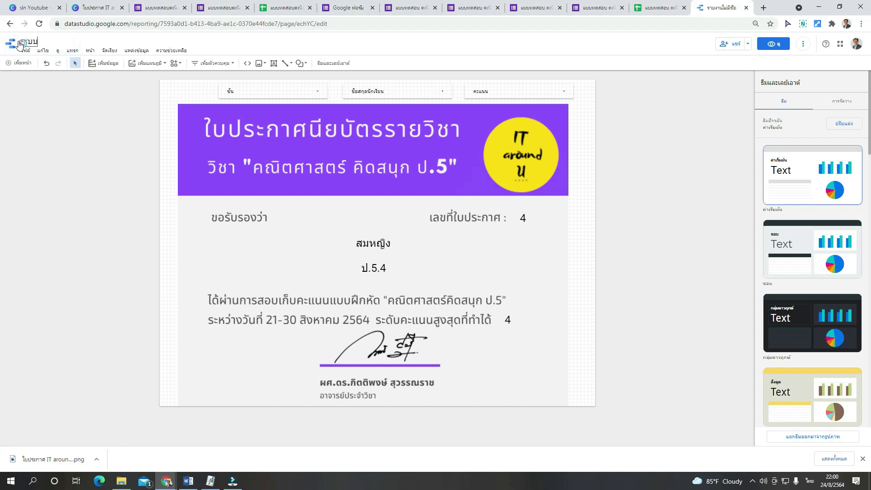
{"action": "type", "text": "ออกใบประกาศป.5"}
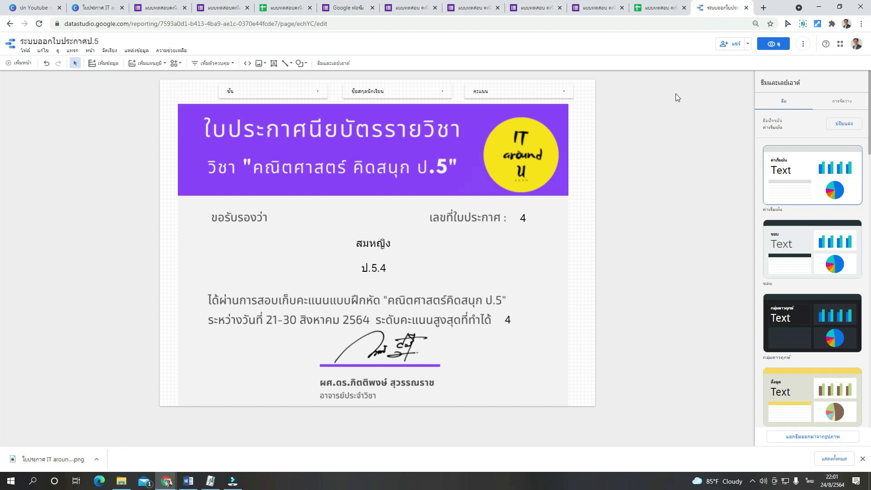
Step: Switch the report to view mode and filter the certificate to class ป.5.1 only
{"action": "left_click", "coordinate": [778, 45]}
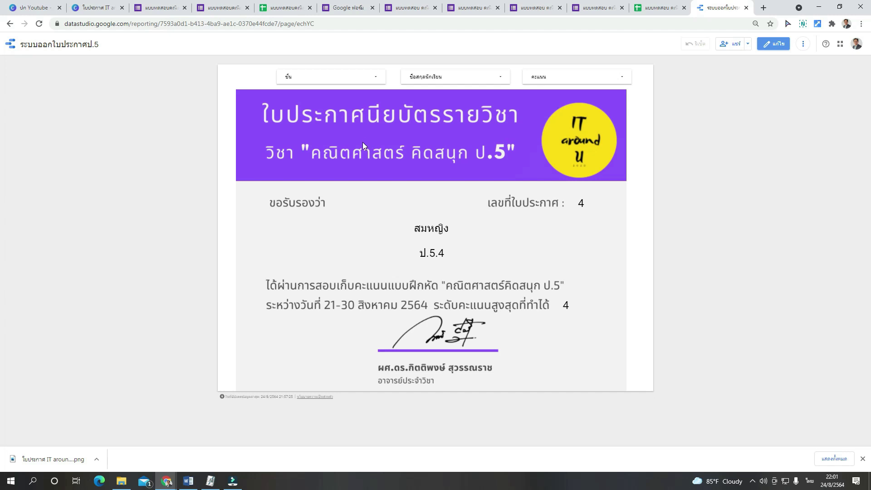
{"action": "left_click", "coordinate": [355, 77]}
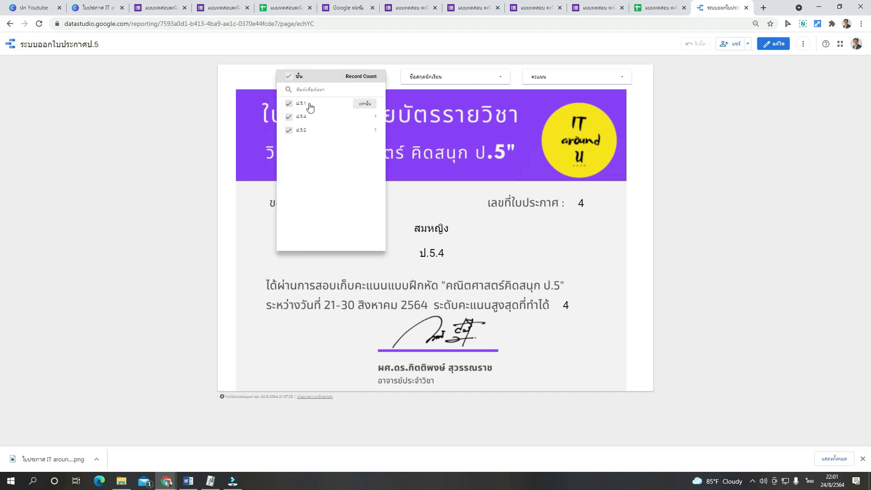
{"action": "left_click", "coordinate": [368, 105]}
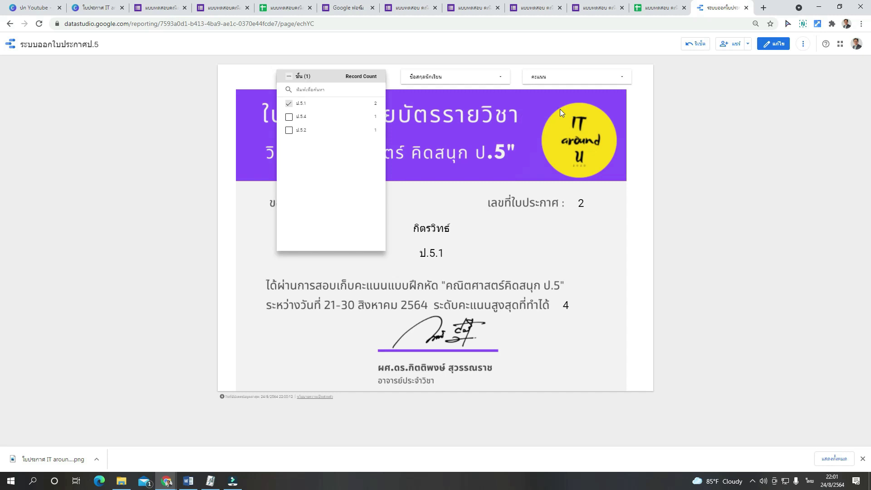
{"action": "left_click", "coordinate": [494, 87]}
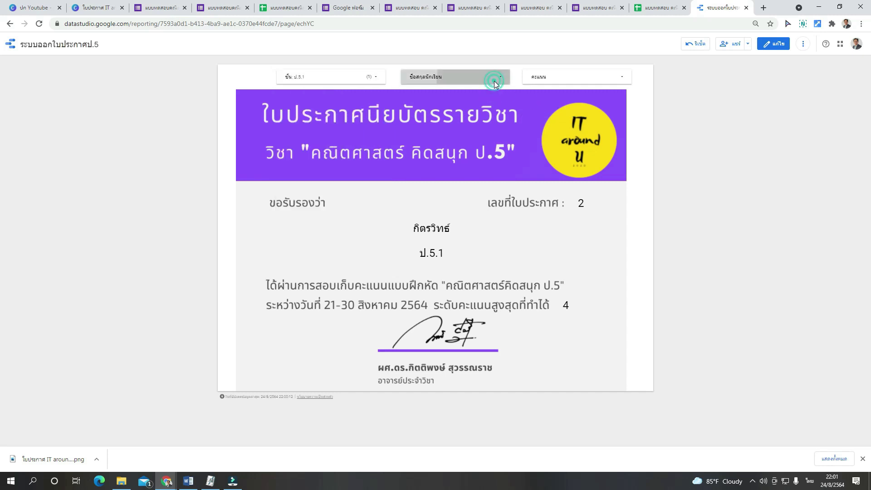
Step: Try to limit the ชื่อสกุลนักเรียน filter to the listed student only
{"action": "left_click", "coordinate": [495, 82]}
{"action": "mouse_move", "coordinate": [431, 105]}
{"action": "left_click", "coordinate": [490, 106]}
{"action": "left_click", "coordinate": [494, 107]}
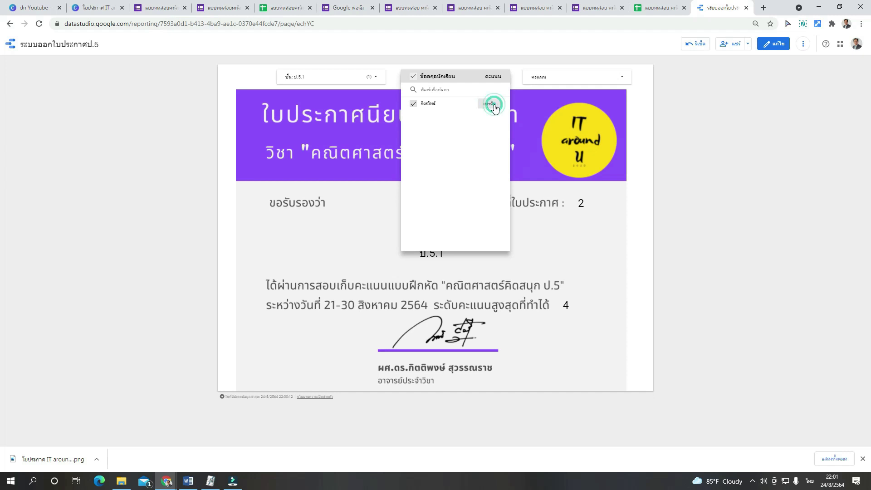
{"action": "left_click", "coordinate": [522, 96]}
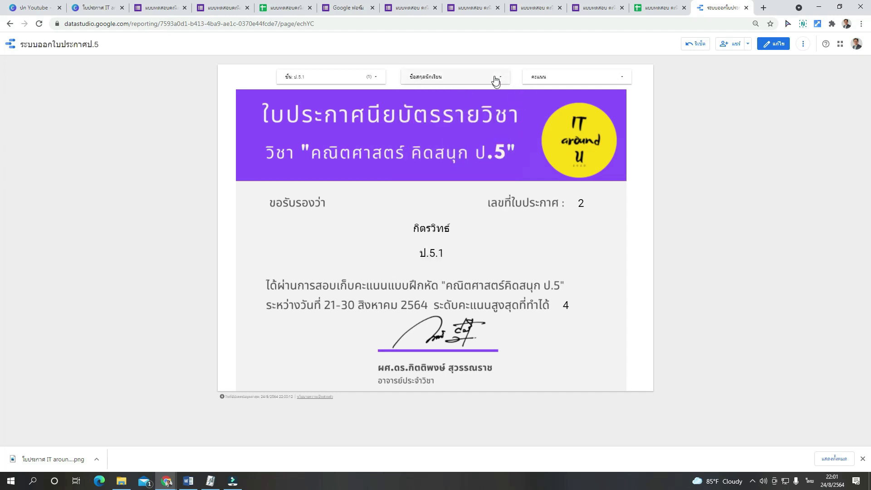
Step: Filter คะแนน to 4 only and check the name and class shown on the certificate
{"action": "left_click", "coordinate": [542, 76]}
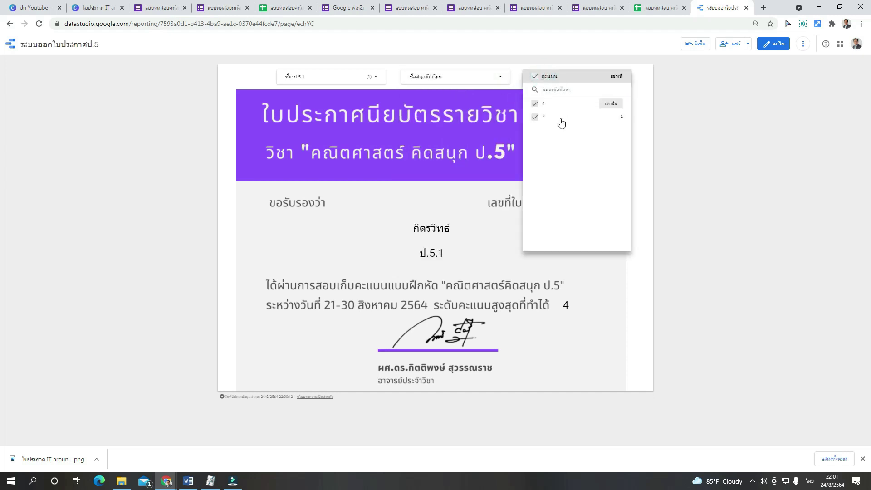
{"action": "mouse_move", "coordinate": [545, 105]}
{"action": "left_click", "coordinate": [611, 104]}
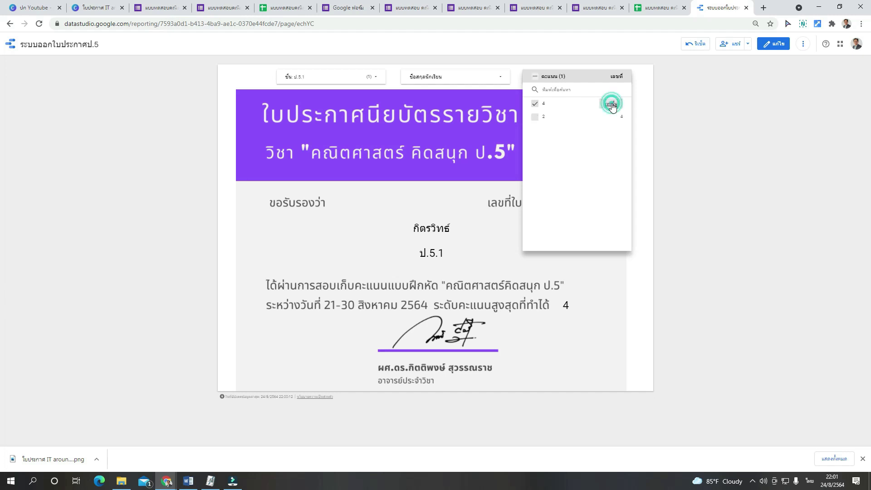
{"action": "left_click", "coordinate": [655, 114]}
{"action": "left_click", "coordinate": [433, 226]}
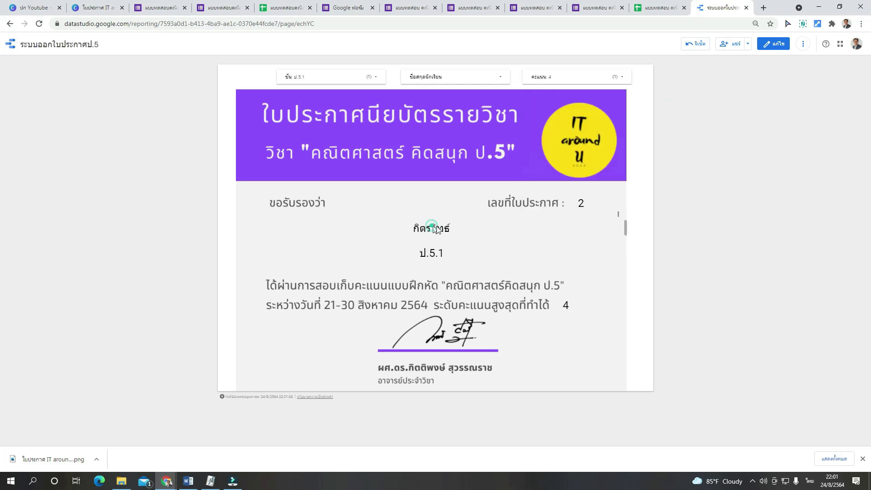
{"action": "left_click", "coordinate": [432, 254]}
Step: Set link sharing so anyone with the link can view, and prevent editors from changing access and adding new people
{"action": "left_click", "coordinate": [731, 44]}
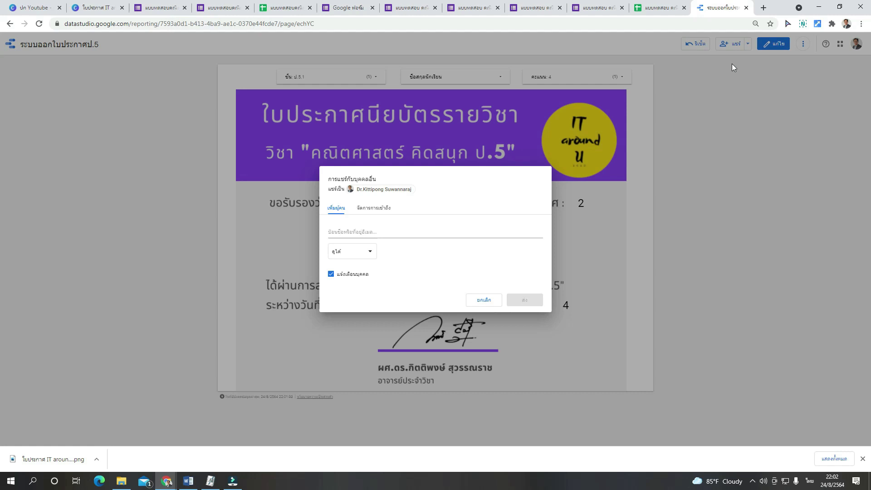
{"action": "left_click", "coordinate": [375, 209]}
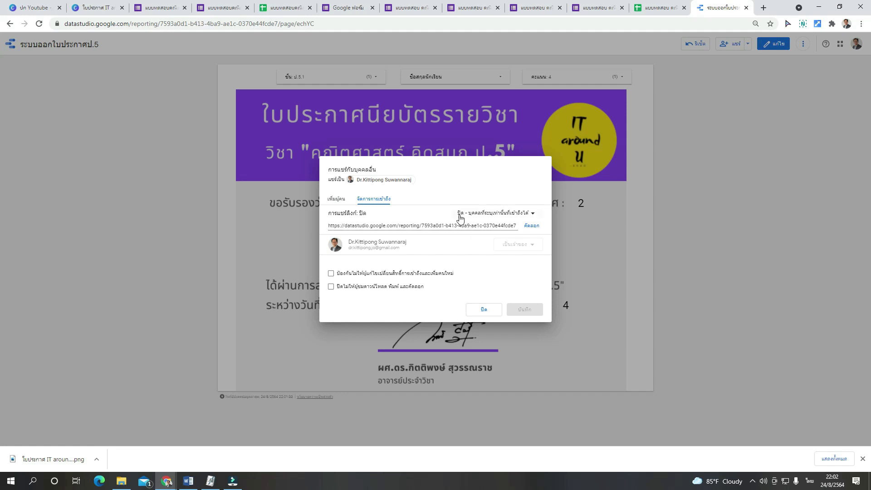
{"action": "left_click", "coordinate": [484, 214]}
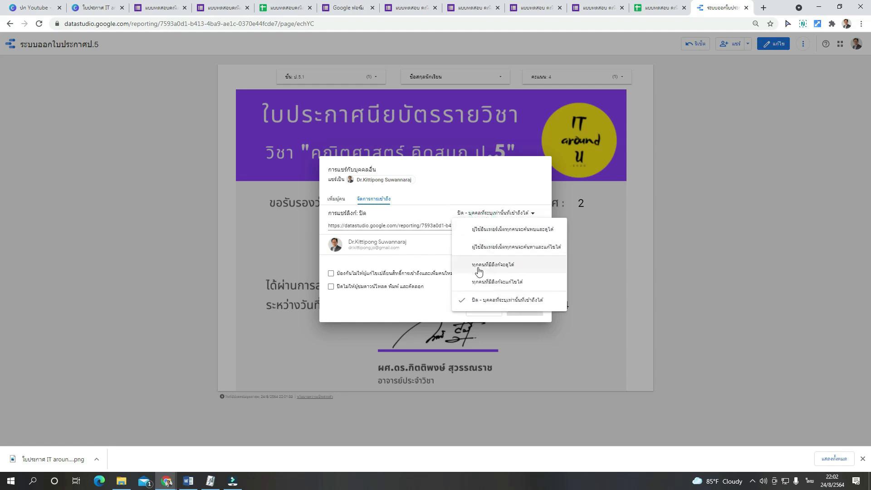
{"action": "left_click", "coordinate": [525, 270]}
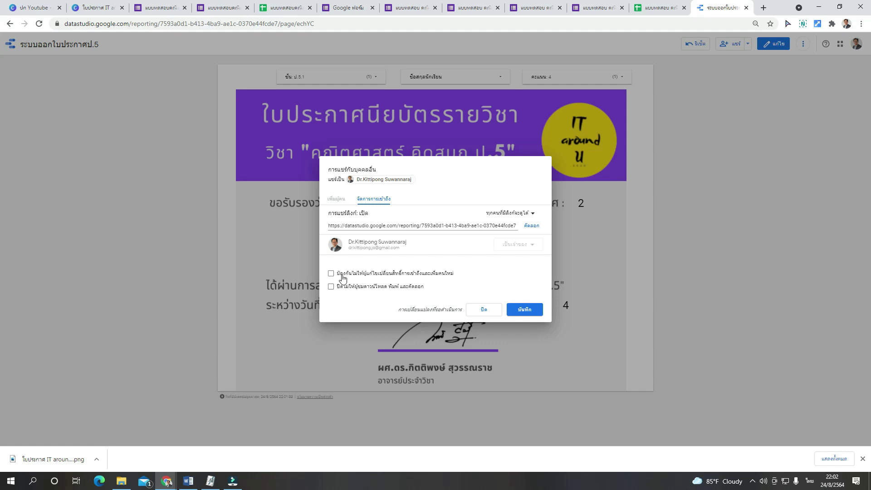
{"action": "left_click", "coordinate": [423, 276]}
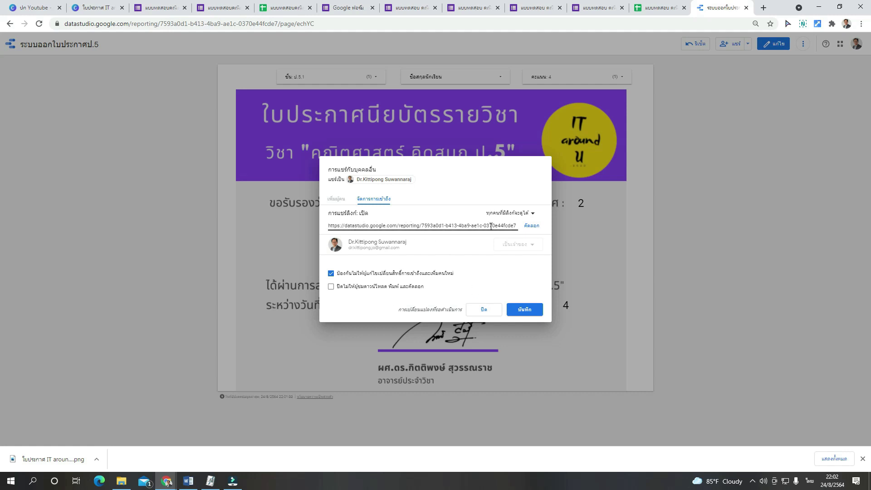
Step: Copy the report's share link, then save the sharing settings and close the sharing dialog
{"action": "left_click", "coordinate": [534, 230]}
{"action": "left_click", "coordinate": [531, 226]}
{"action": "left_click", "coordinate": [526, 310]}
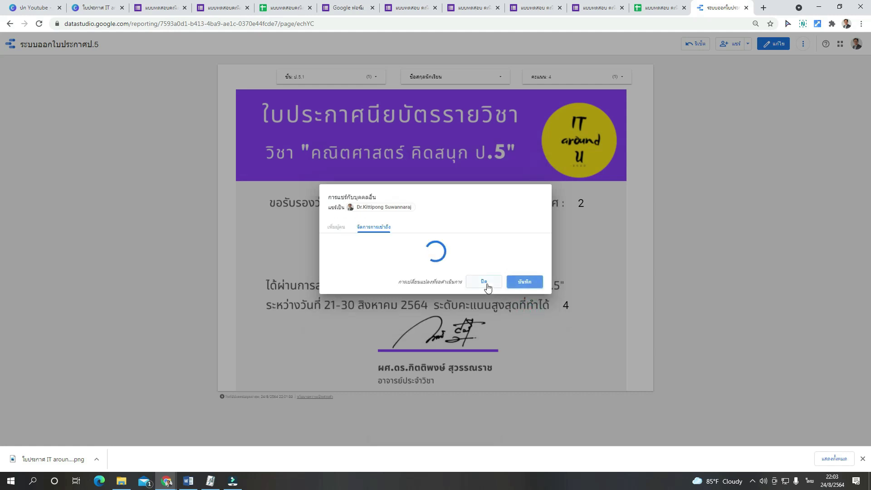
{"action": "left_click", "coordinate": [495, 312]}
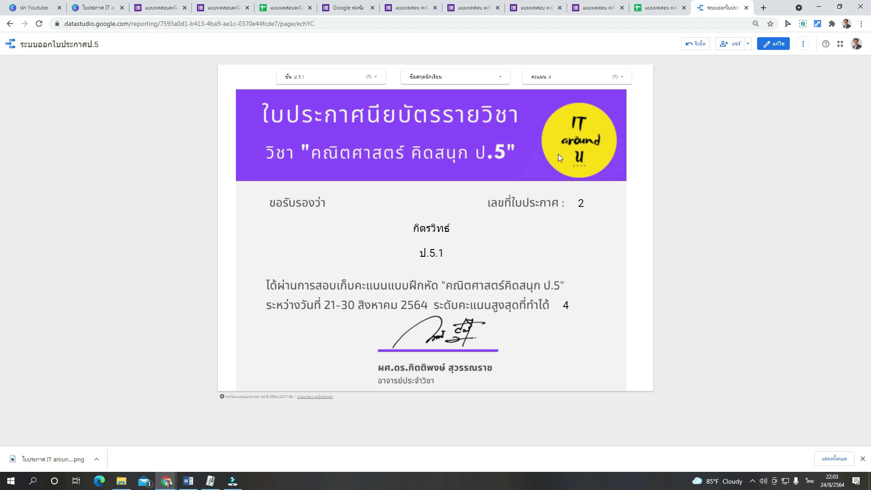
Step: Open the copied report link in a new browser tab and filter ชั้น to ป.5.1 only
{"action": "left_click", "coordinate": [763, 8]}
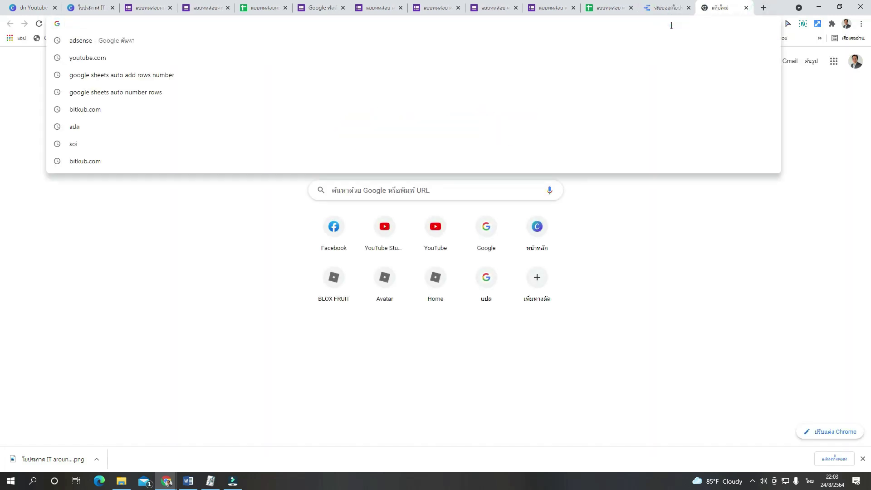
{"action": "key", "text": "ctrl+v"}
{"action": "key", "text": "Return"}
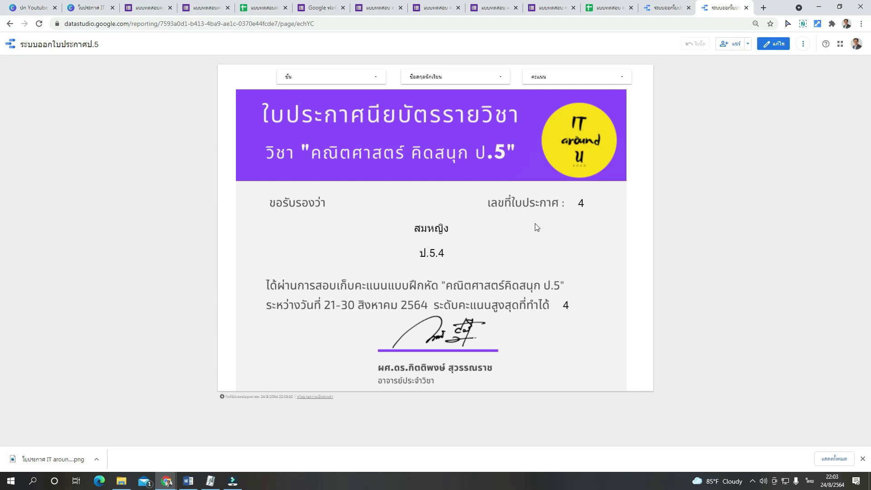
{"action": "left_click", "coordinate": [368, 79]}
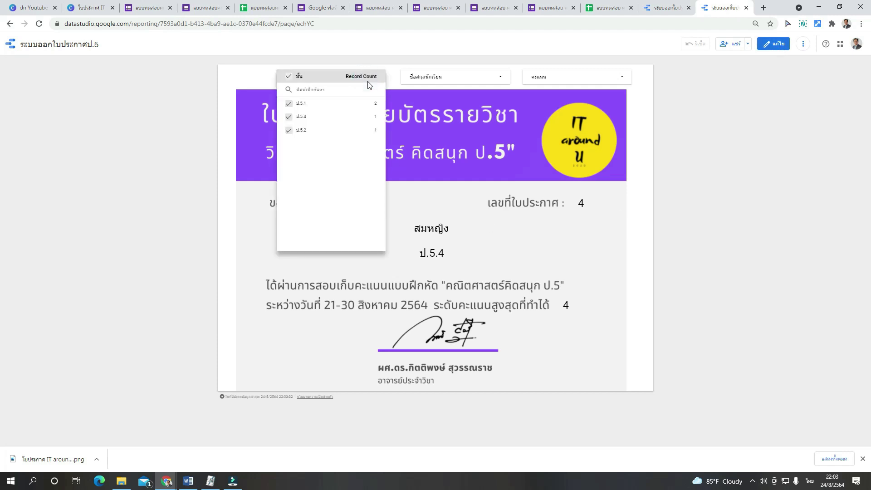
{"action": "left_click", "coordinate": [363, 106]}
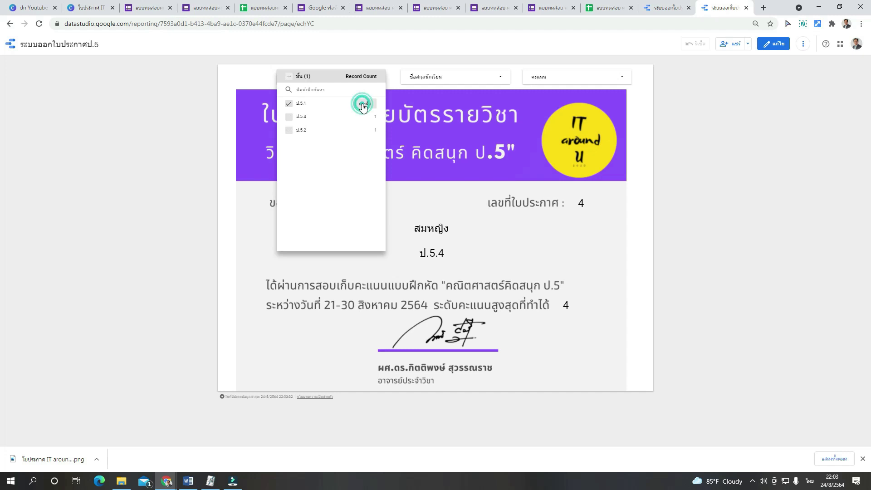
Step: Check the student-name filter's choices for the selected class, and filter คะแนน to 4 only
{"action": "left_click", "coordinate": [470, 80]}
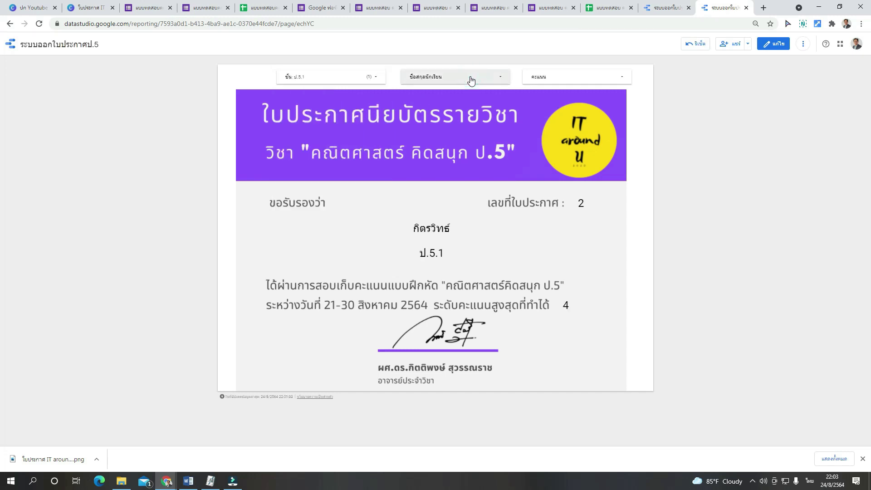
{"action": "left_click", "coordinate": [471, 79]}
{"action": "mouse_move", "coordinate": [457, 103]}
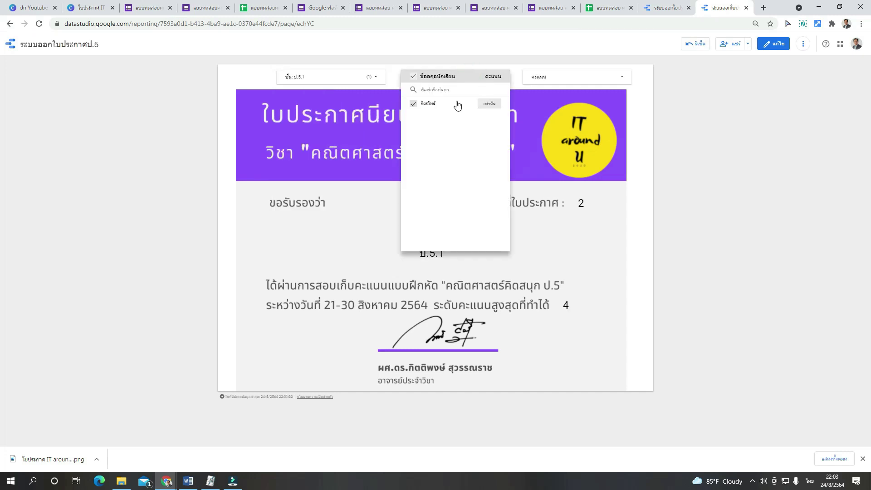
{"action": "left_click", "coordinate": [553, 102]}
{"action": "left_click", "coordinate": [613, 78]}
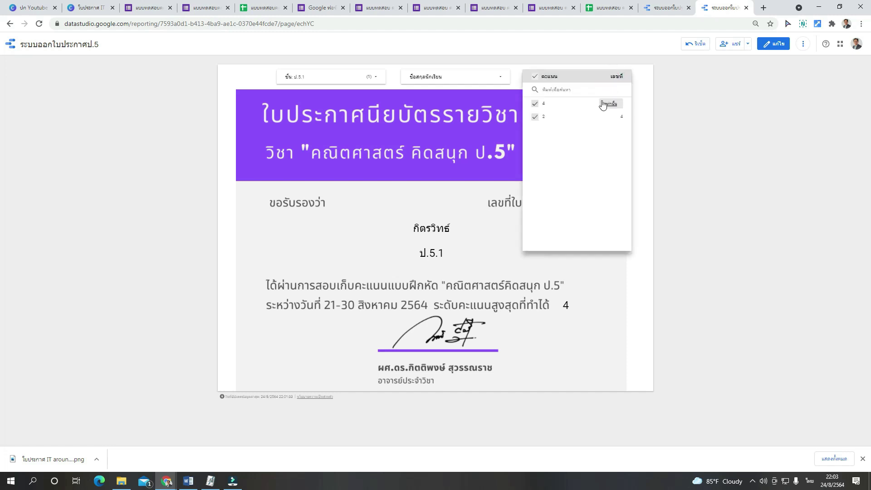
{"action": "left_click", "coordinate": [612, 103]}
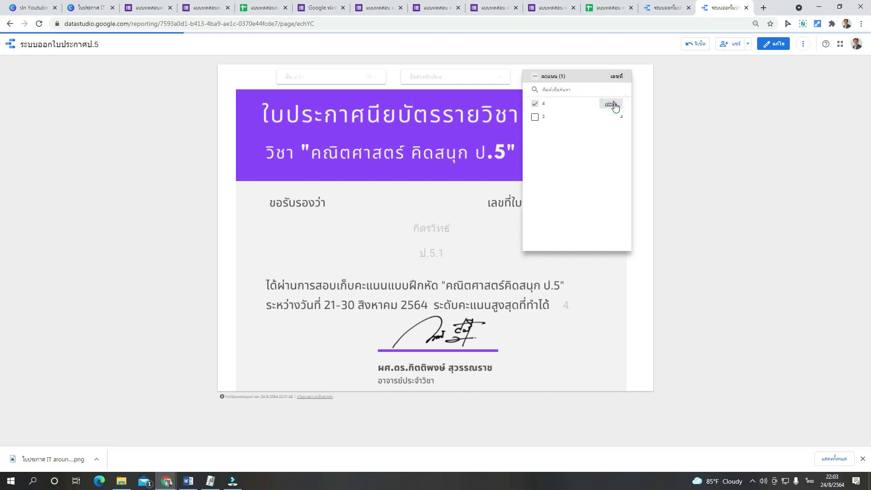
{"action": "left_click", "coordinate": [654, 314]}
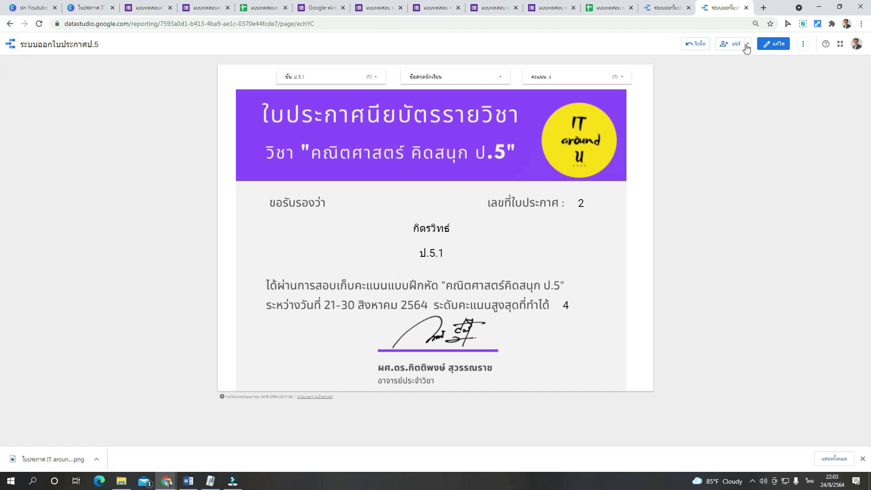
Step: Download the filtered certificate report as a PDF without extra options, and view ระบบออกใบประกาศป.5.pdf in a maximized window
{"action": "left_click", "coordinate": [731, 44]}
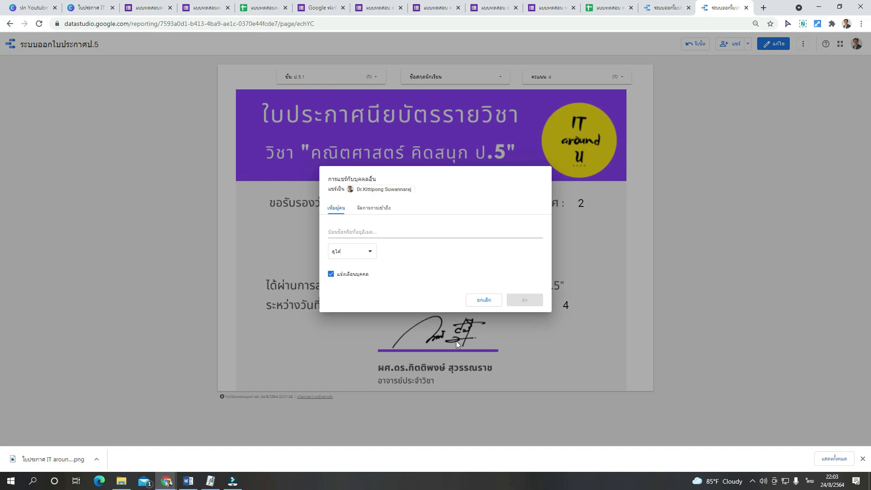
{"action": "left_click", "coordinate": [488, 301]}
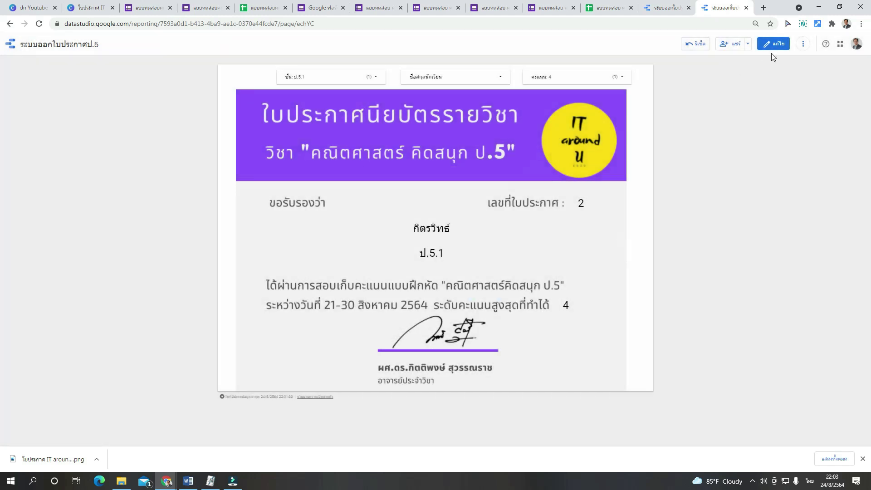
{"action": "left_click", "coordinate": [747, 44]}
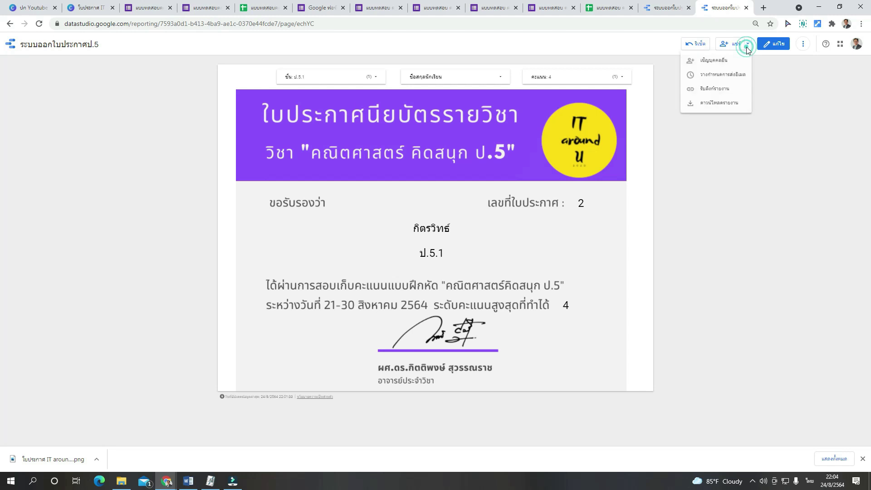
{"action": "left_click", "coordinate": [726, 110]}
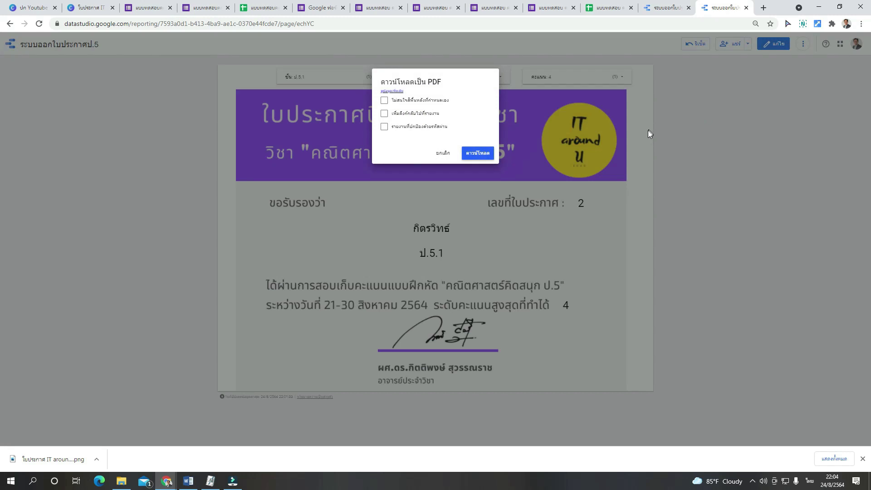
{"action": "left_click", "coordinate": [482, 158]}
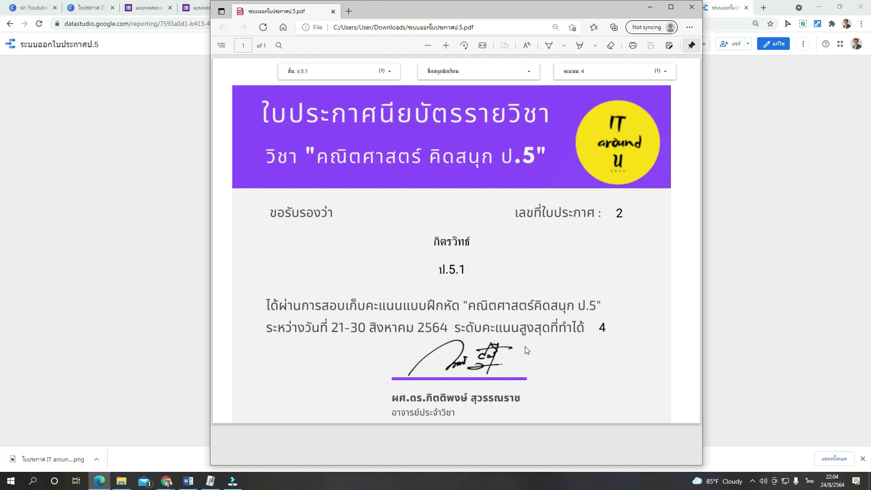
{"action": "left_click_drag", "start_coordinate": [545, 6], "coordinate": [467, 22]}
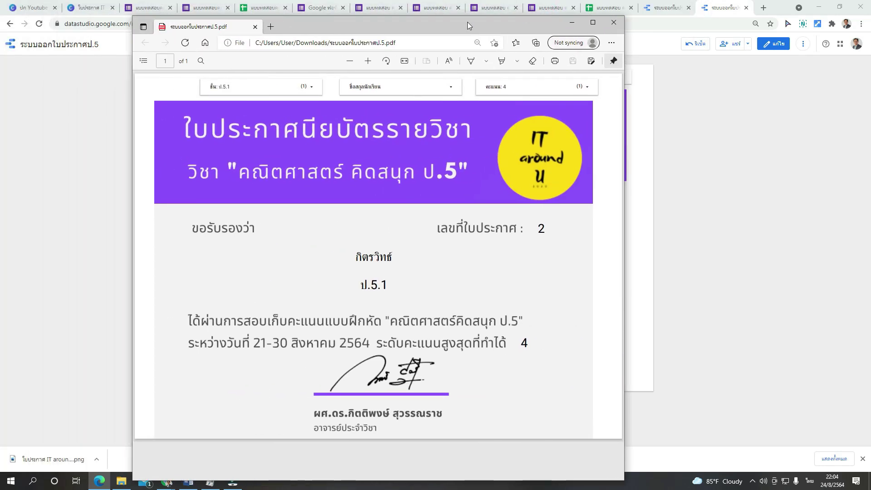
{"action": "left_click", "coordinate": [592, 22]}
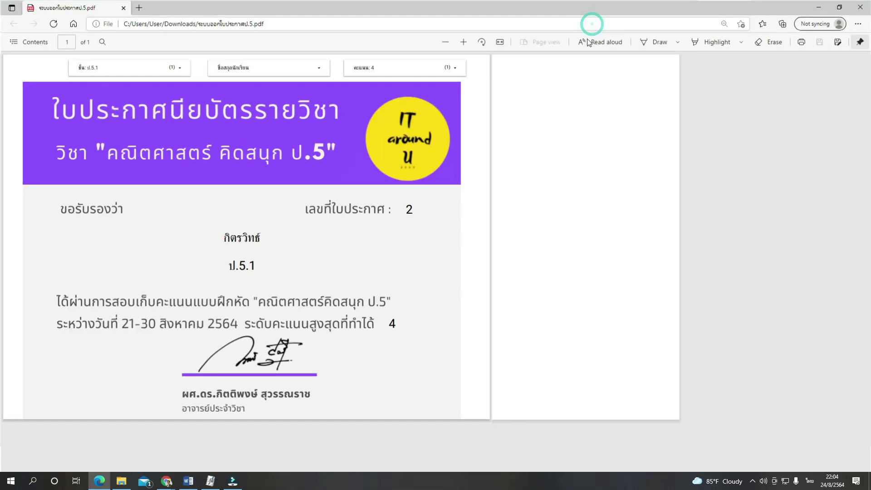